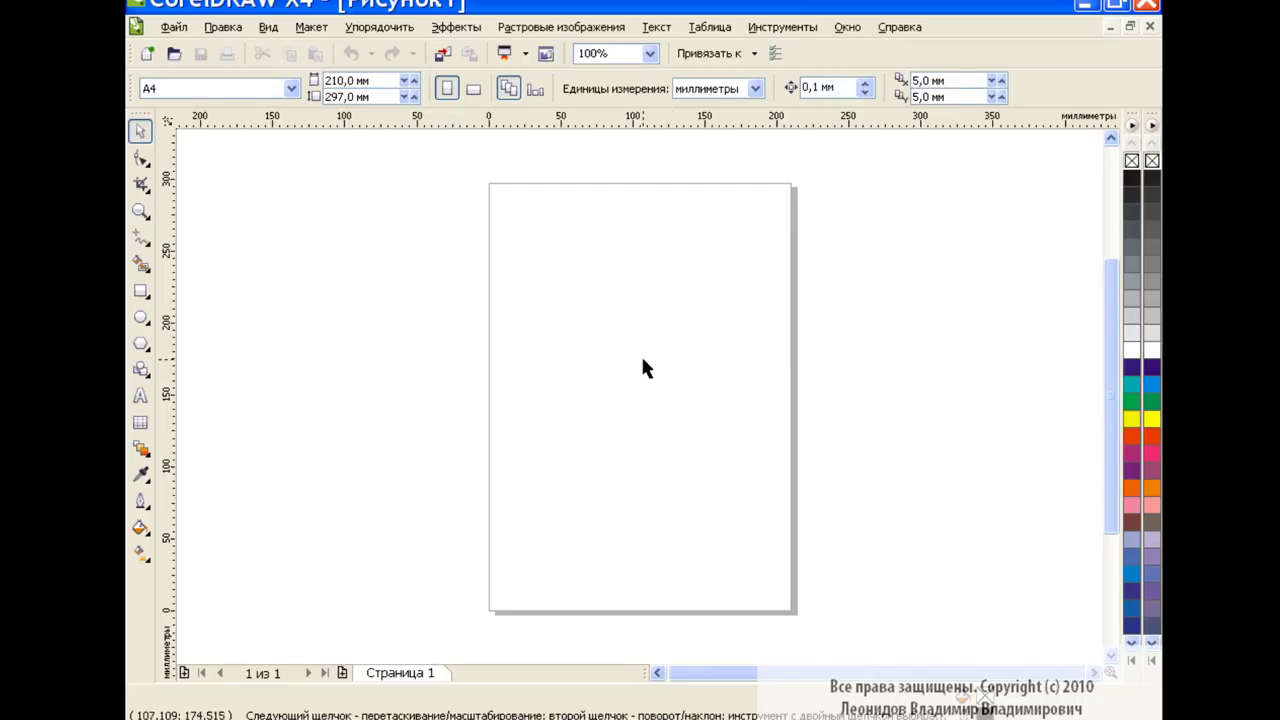
Draw a 30-point star and centre it so it fills most of the page
left_click(141, 343)
left_click(239, 378)
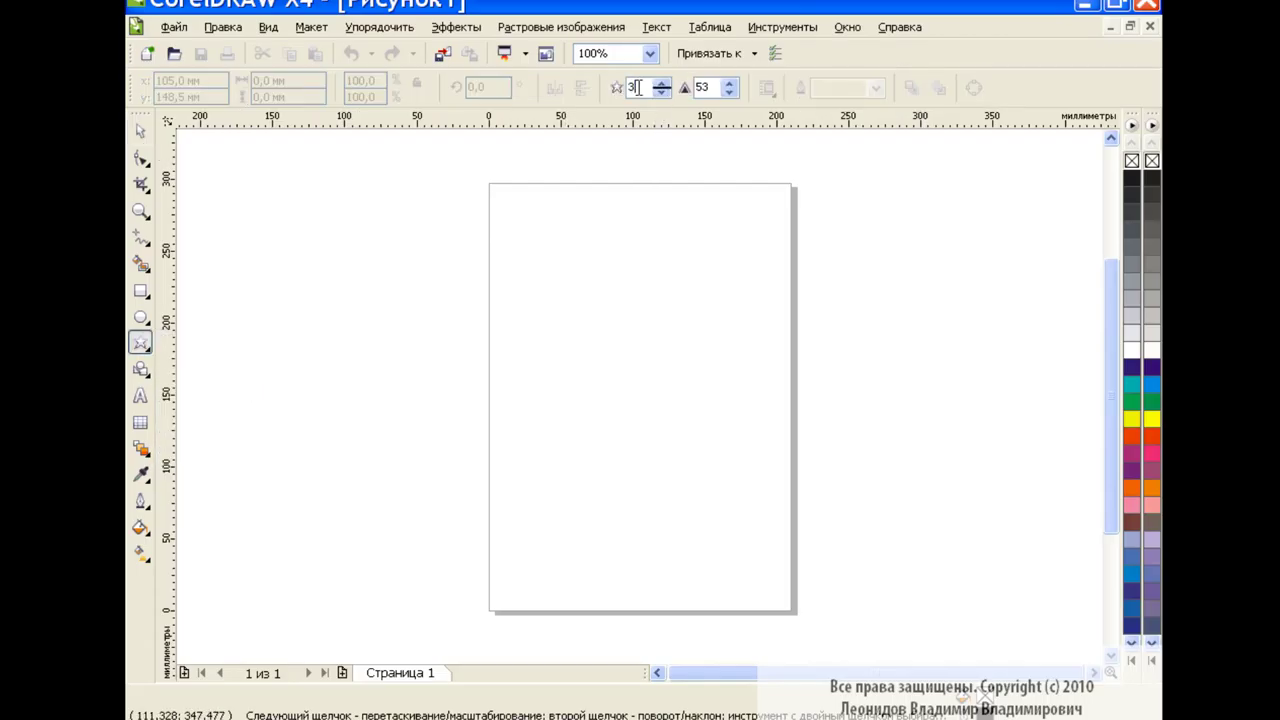
left_click_drag(536, 246, 886, 557)
left_click_drag(707, 414, 663, 377)
Drag the star's inner nodes outward with the Shape tool to shorten its rays
key("F10")
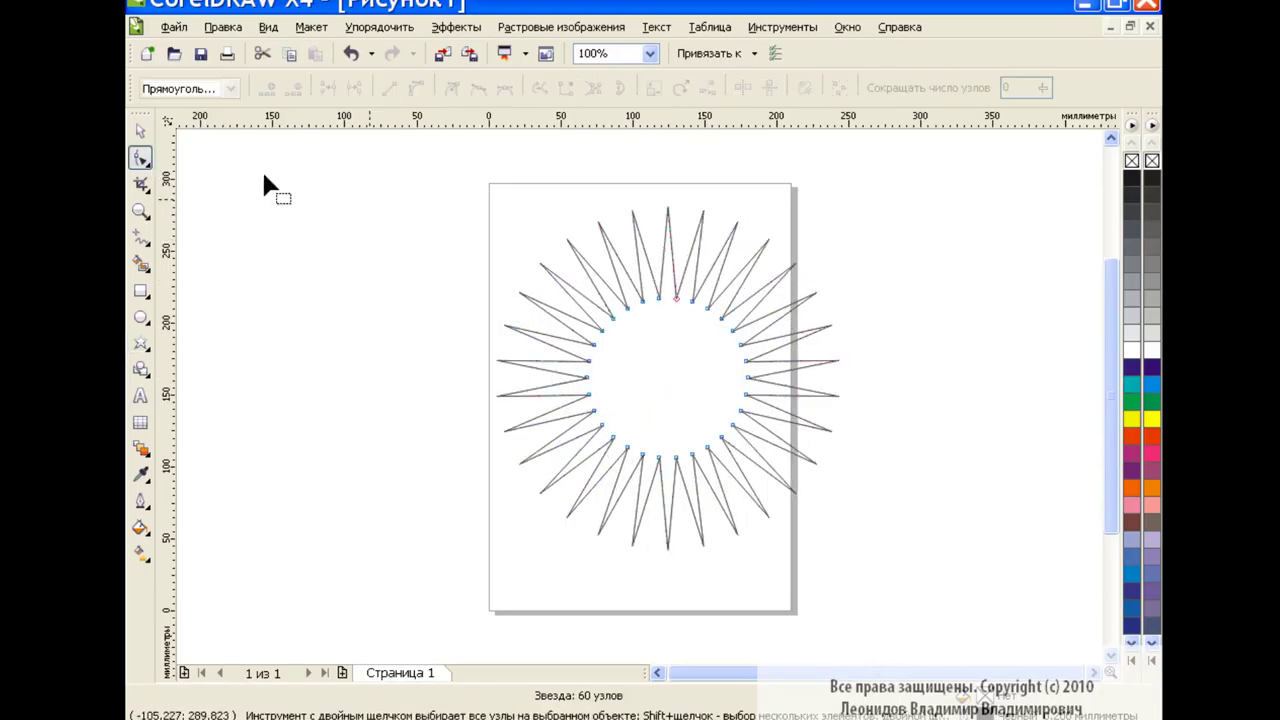
mouse_move(707, 306)
left_mouse_down()
mouse_move(736, 270)
mouse_move(729, 279)
left_mouse_up()
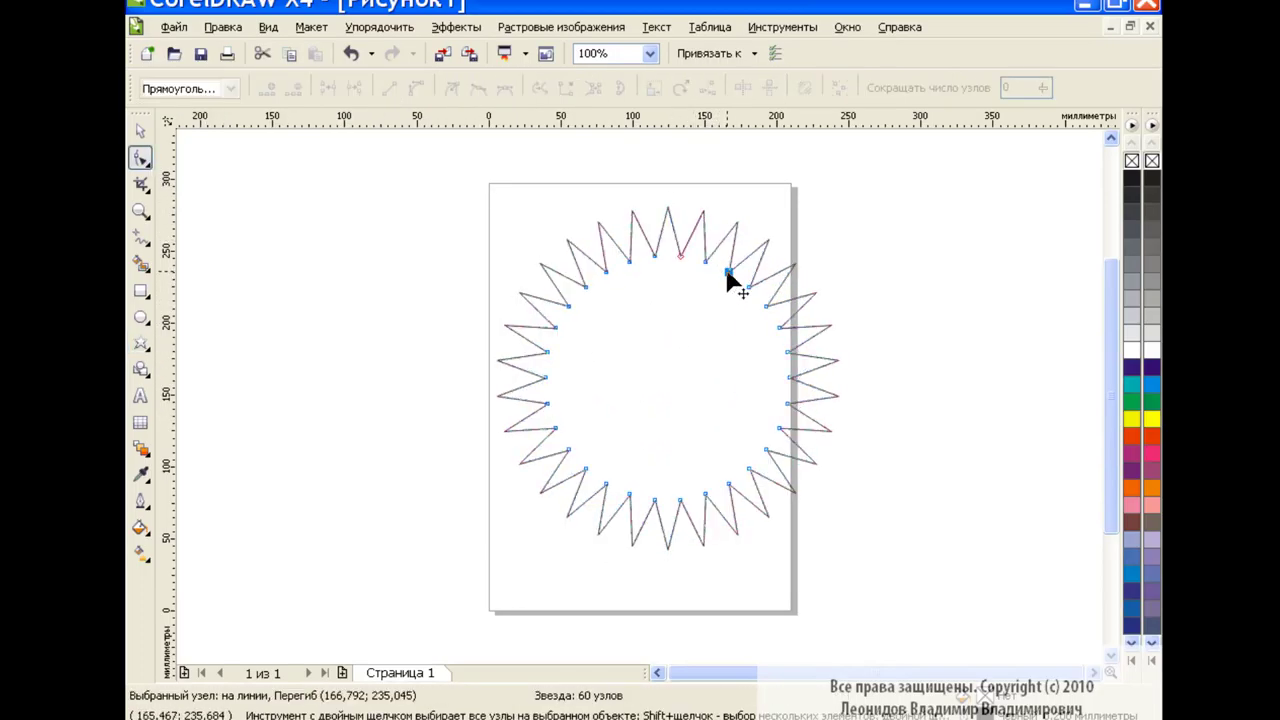
left_click(141, 318)
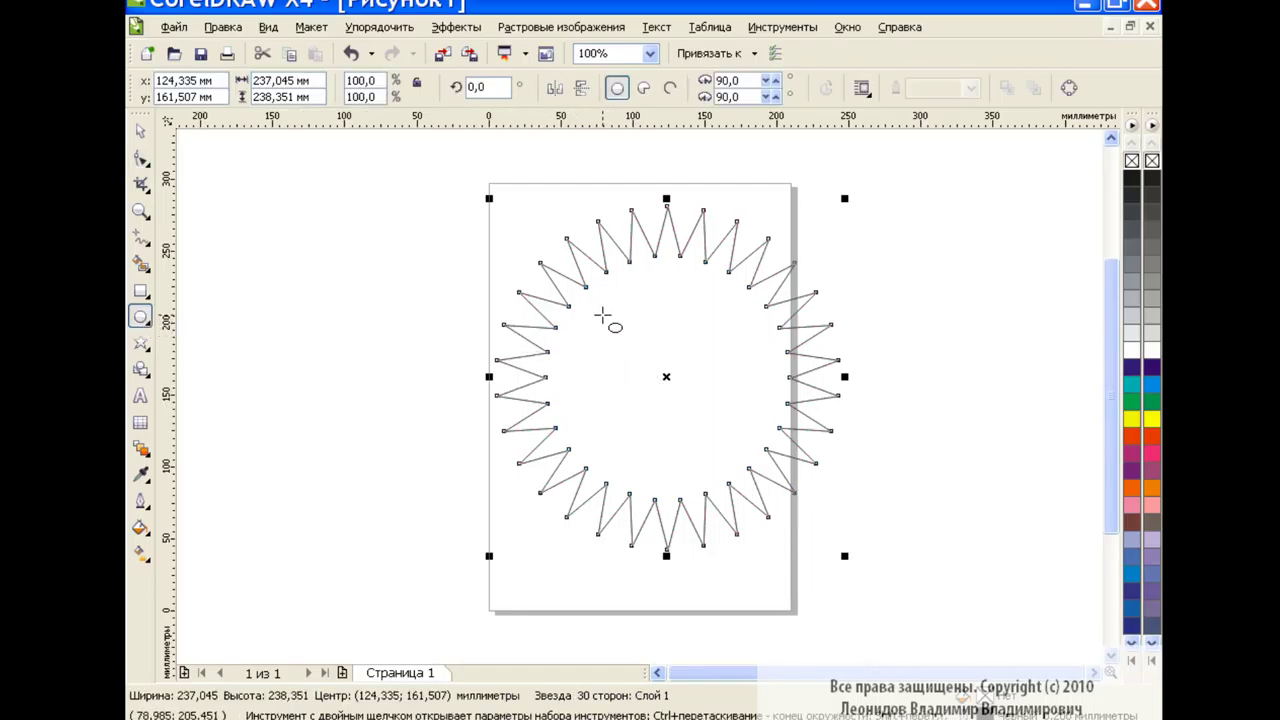
Draw a circle over the star, roughly at its centre
left_click_drag(602, 315, 936, 648)
left_click_drag(769, 481, 669, 387)
left_click(141, 131)
Align the star and circle on their centres both horizontally and vertically
left_click_drag(429, 180, 930, 592)
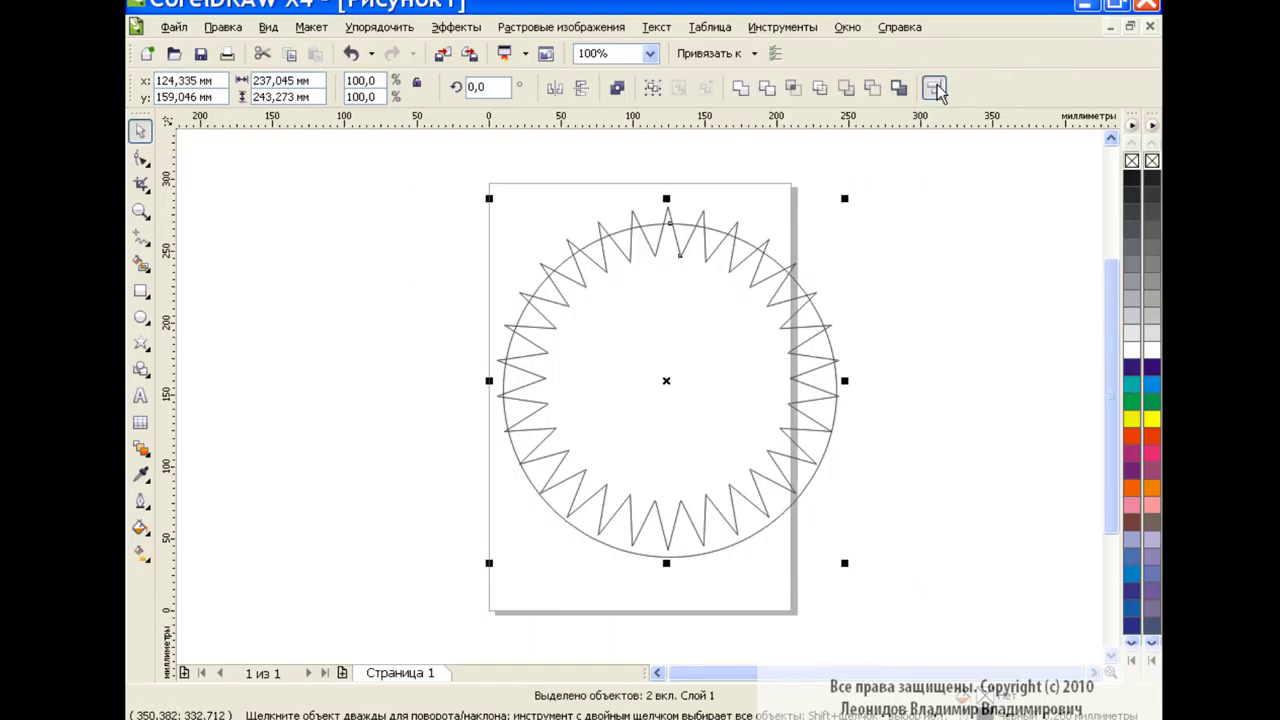
left_click(938, 92)
left_click(658, 338)
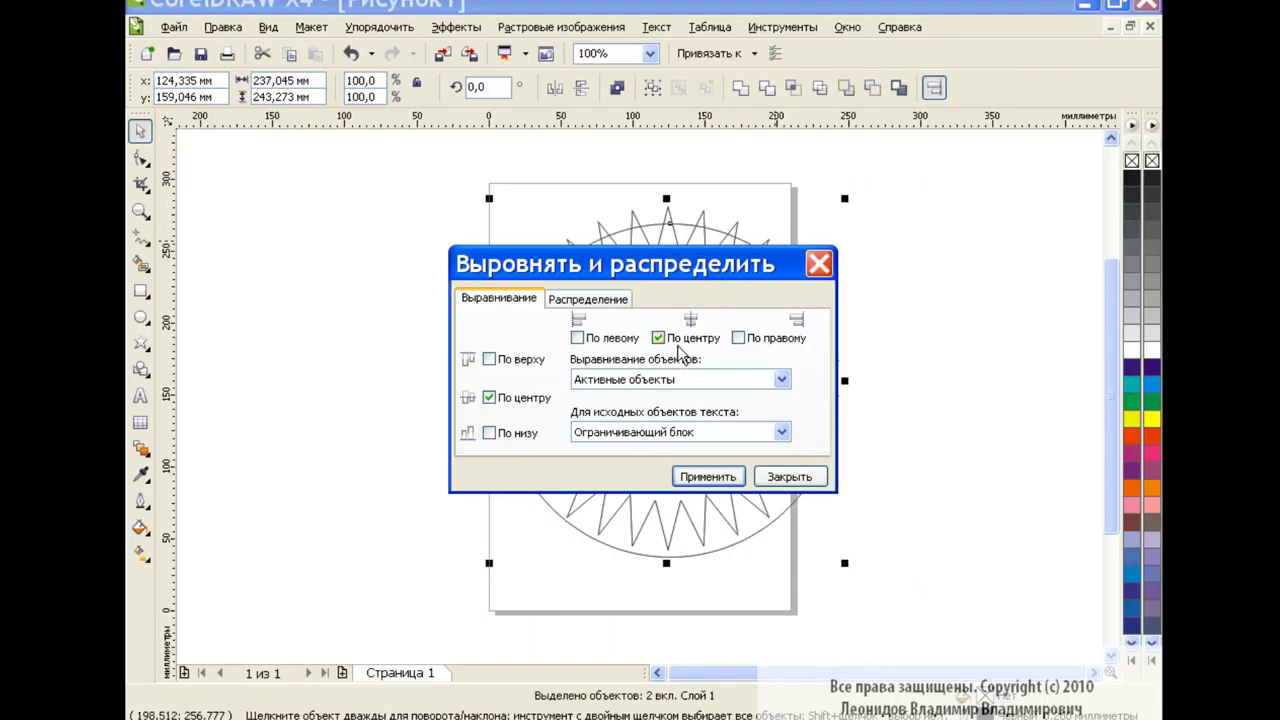
left_click(708, 477)
left_click(790, 477)
left_click(921, 389)
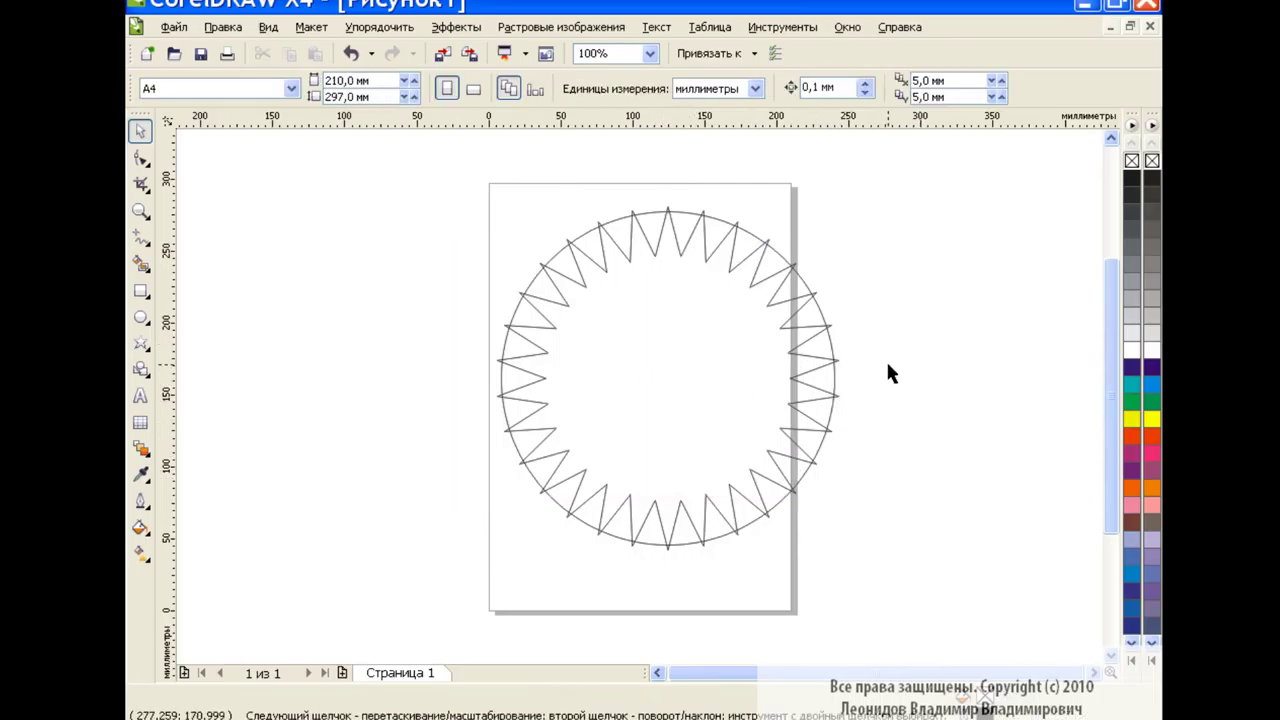
Shrink the circle around its centre
left_click(783, 259)
left_click_drag(840, 203, 808, 230)
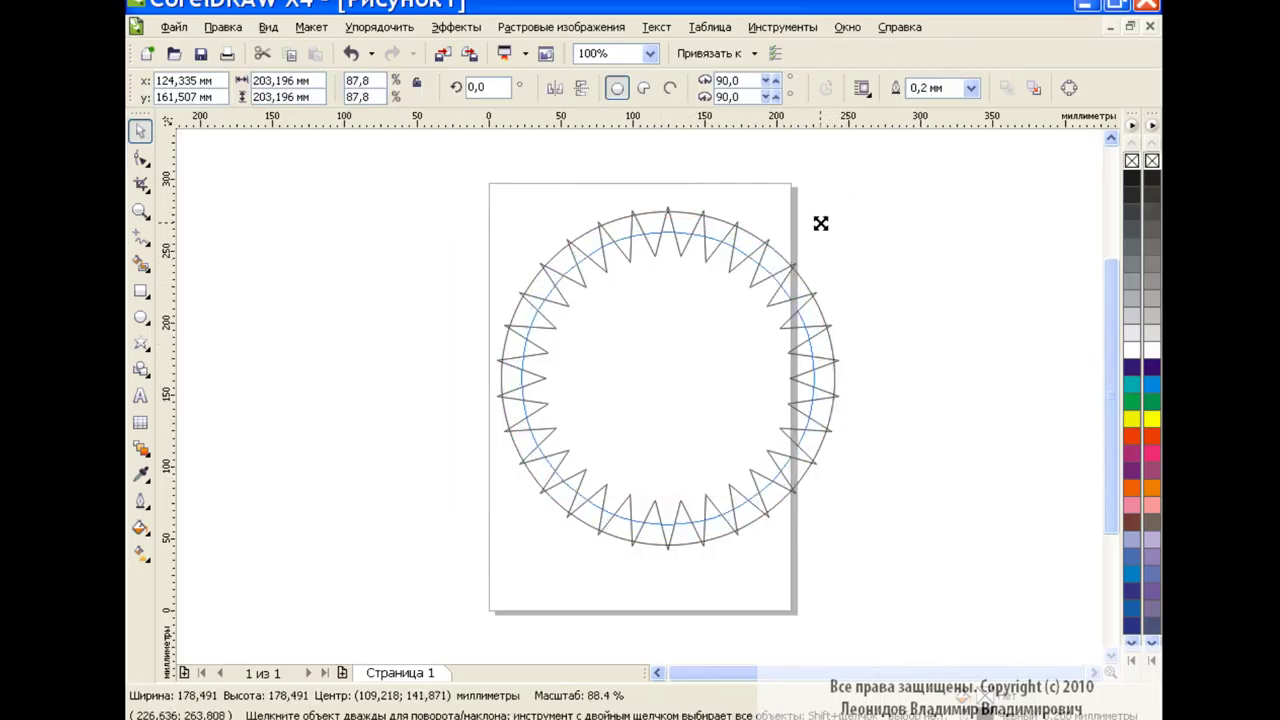
left_click(894, 282)
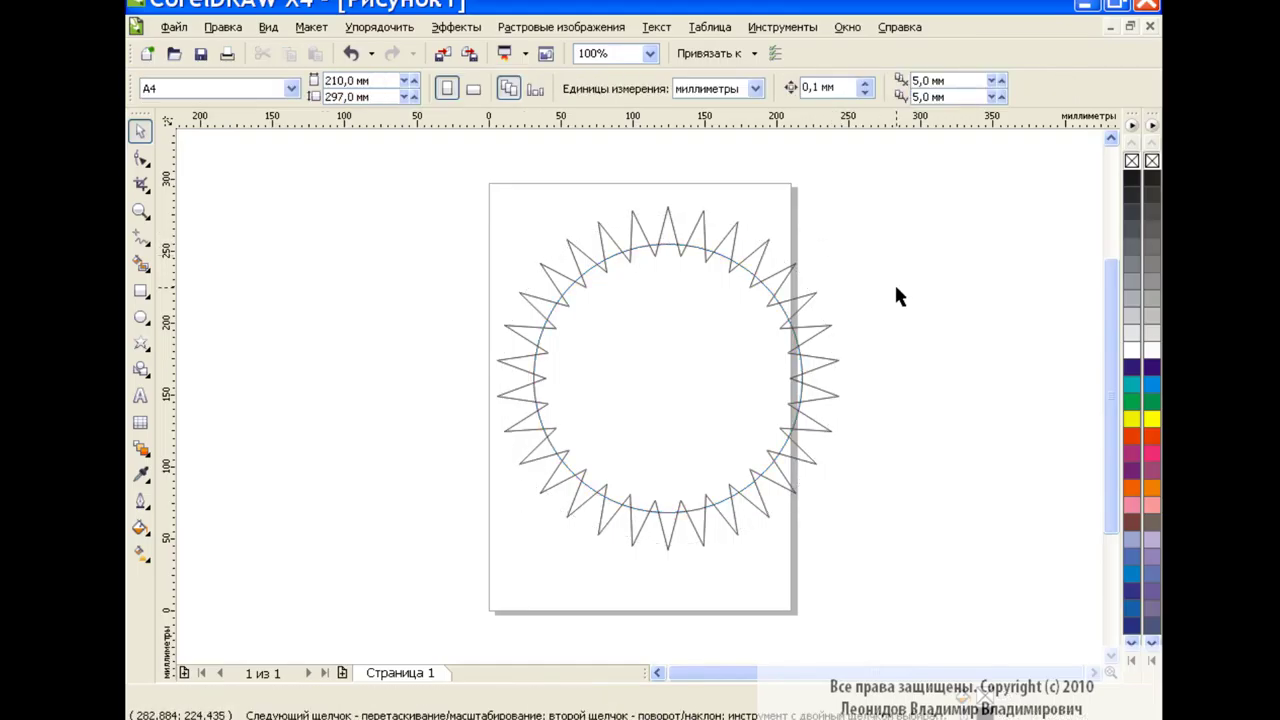
Select the star and circle together and copy them
left_click_drag(439, 165, 939, 584)
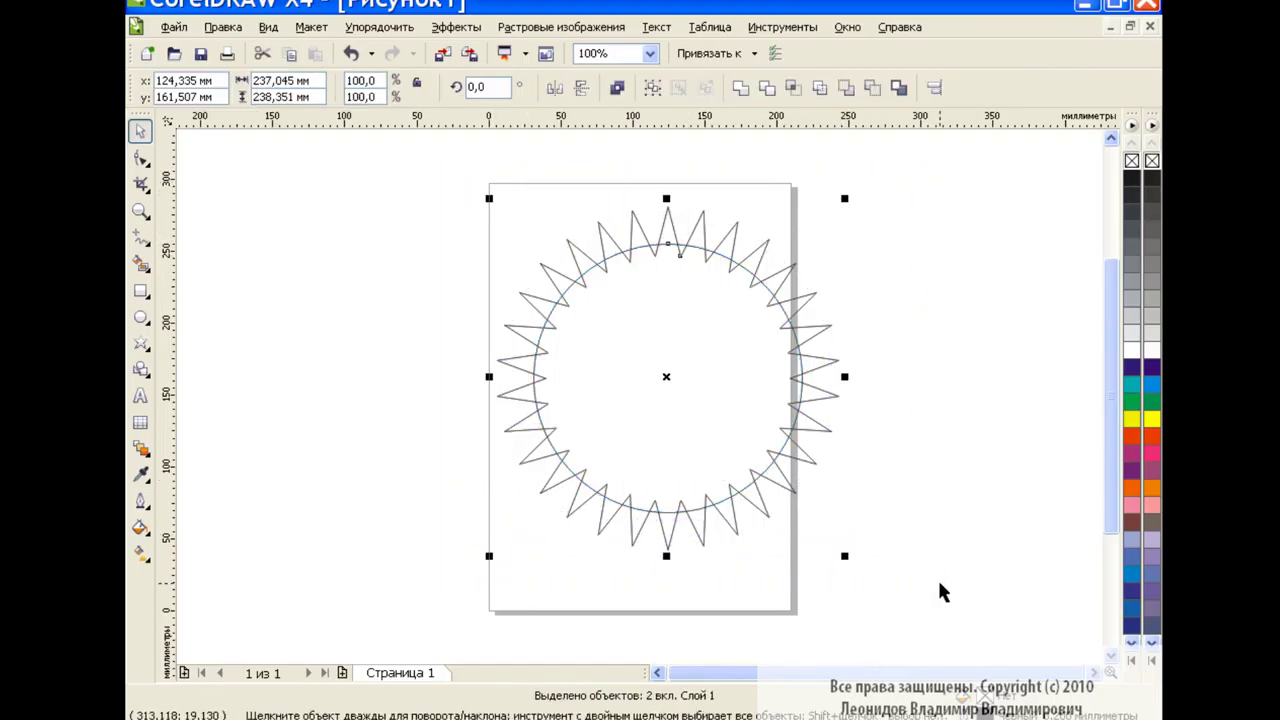
left_click(290, 57)
left_click(915, 328)
left_click(720, 243)
key("ctrl+z")
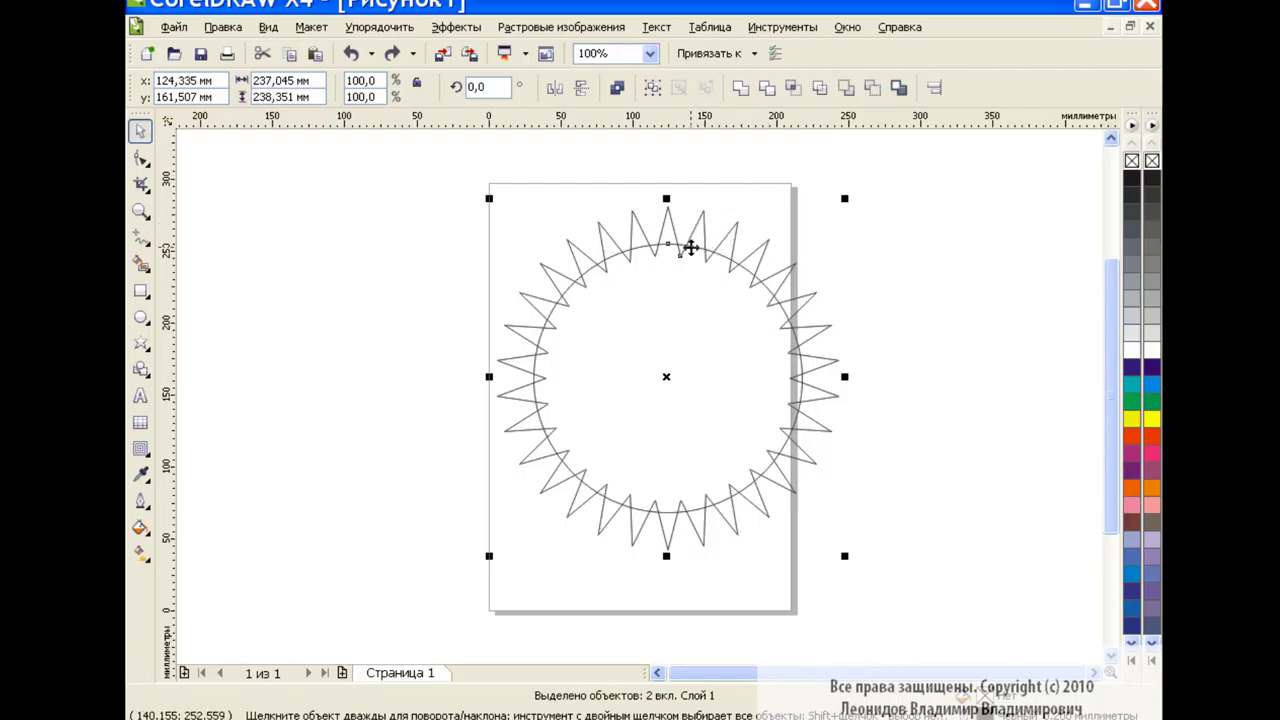
Trim the star with the circle, scale it to 27.7% top-right, and paste the originals back
left_click(872, 89)
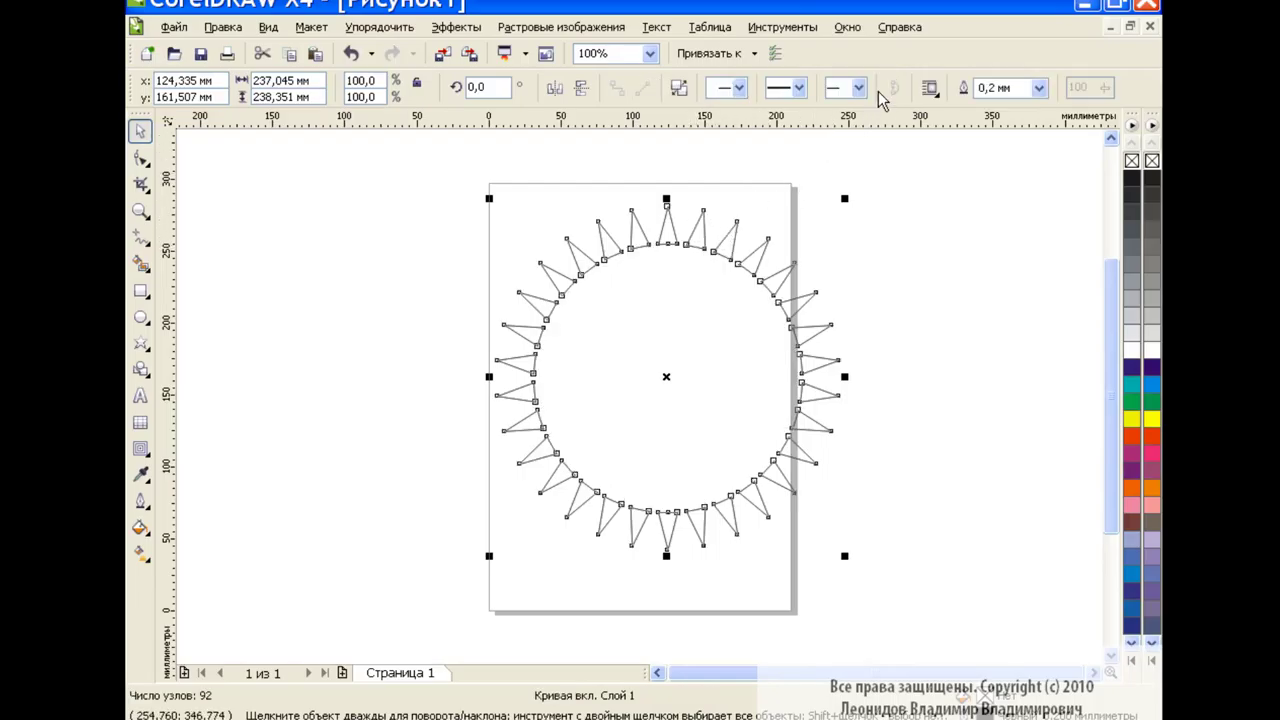
left_click(733, 263)
left_click_drag(844, 198, 597, 450)
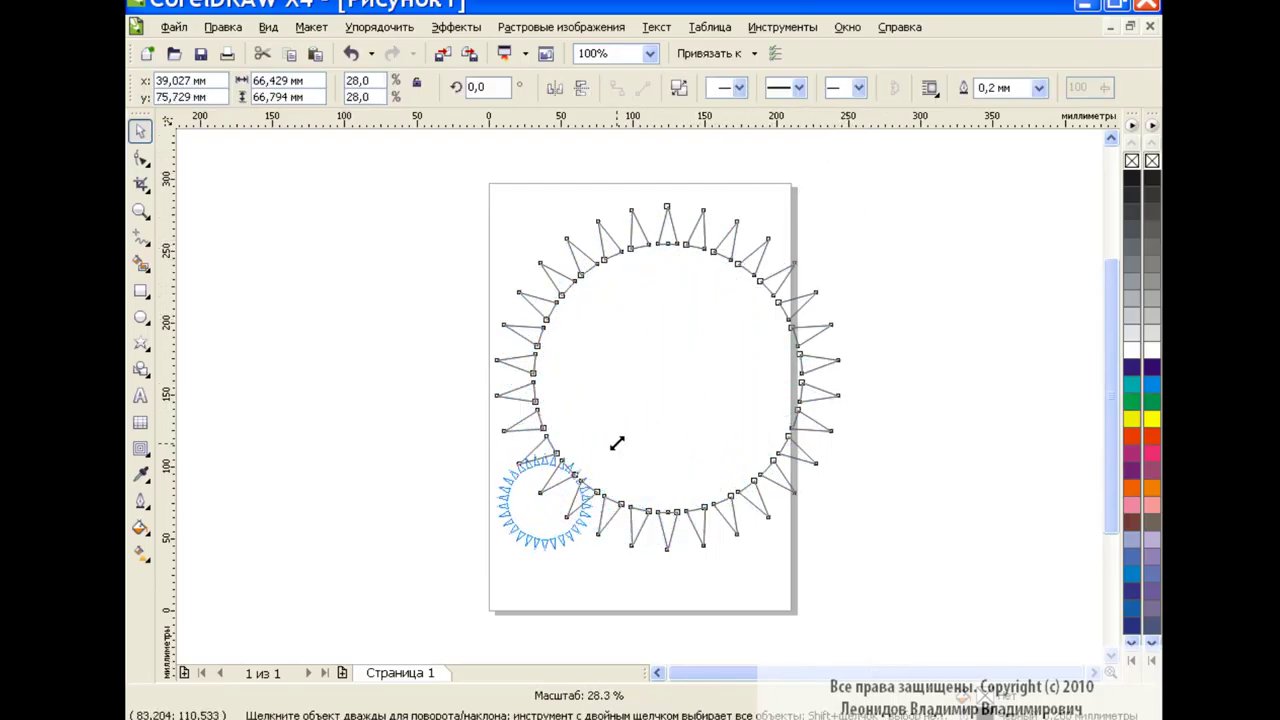
left_click_drag(544, 503, 998, 197)
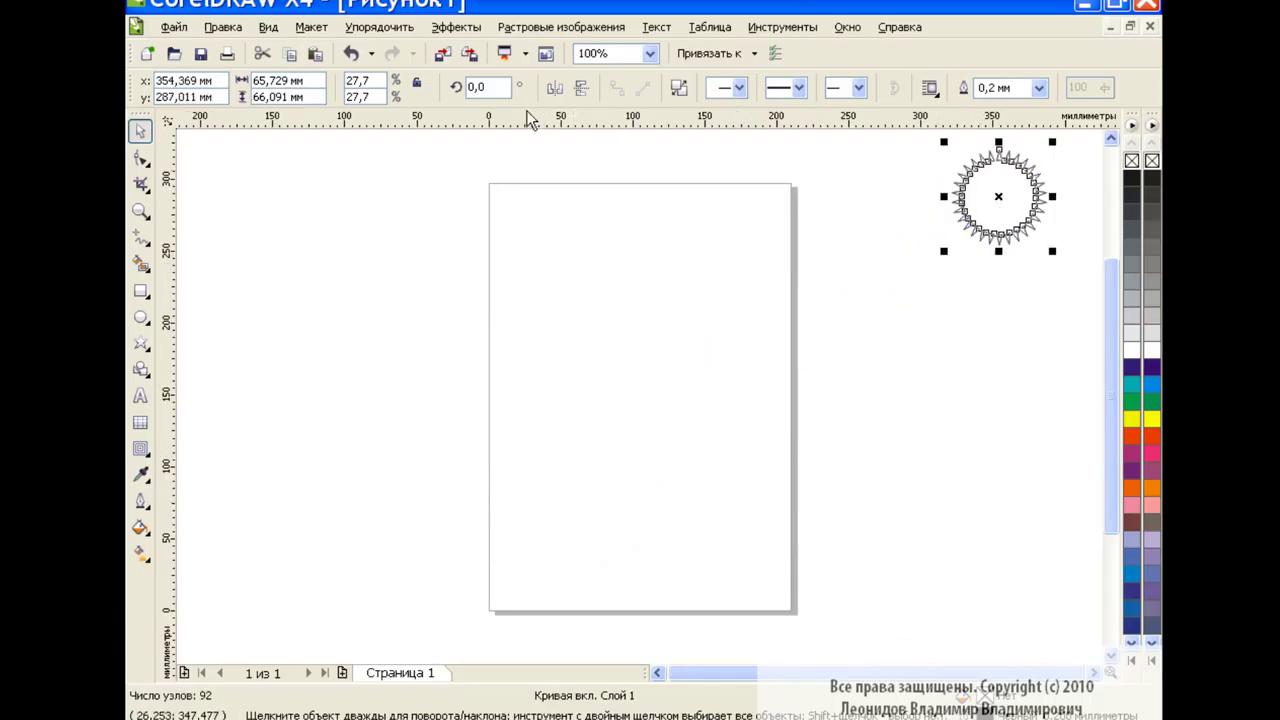
key("ctrl+v")
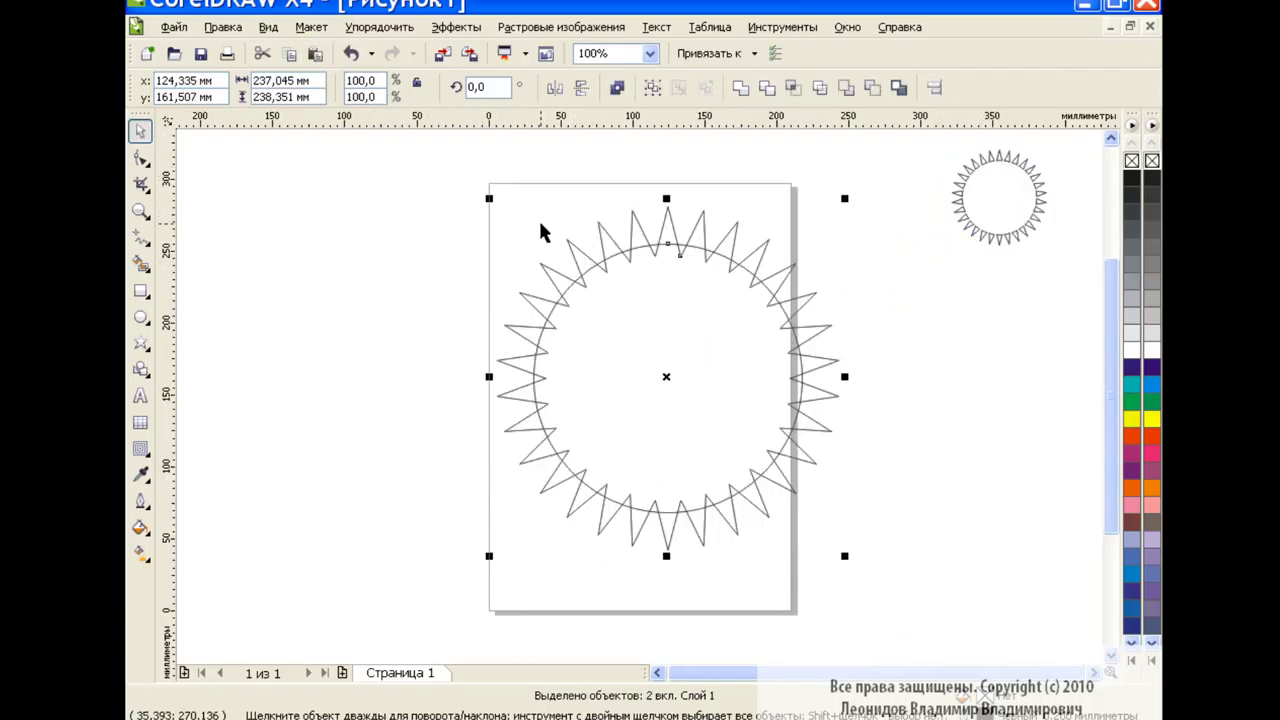
Enlarge the circle to about 94%
left_click(846, 326)
left_click(776, 300)
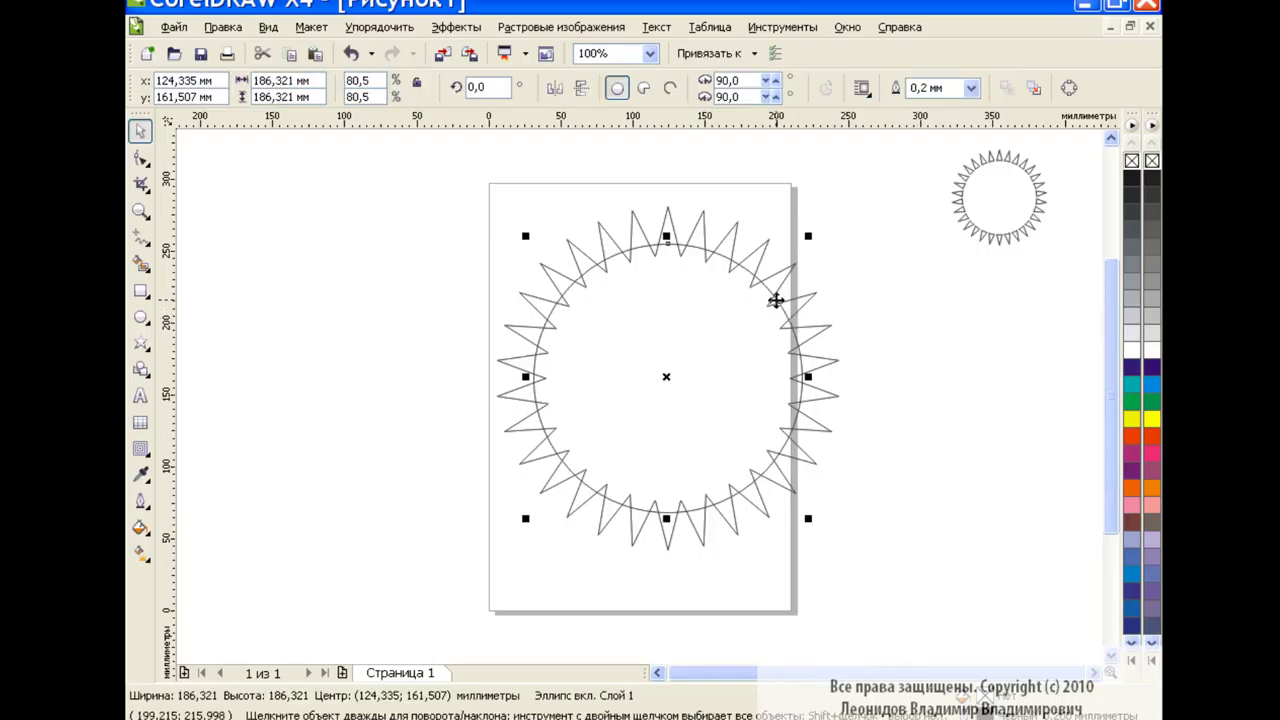
left_click_drag(809, 237, 845, 214)
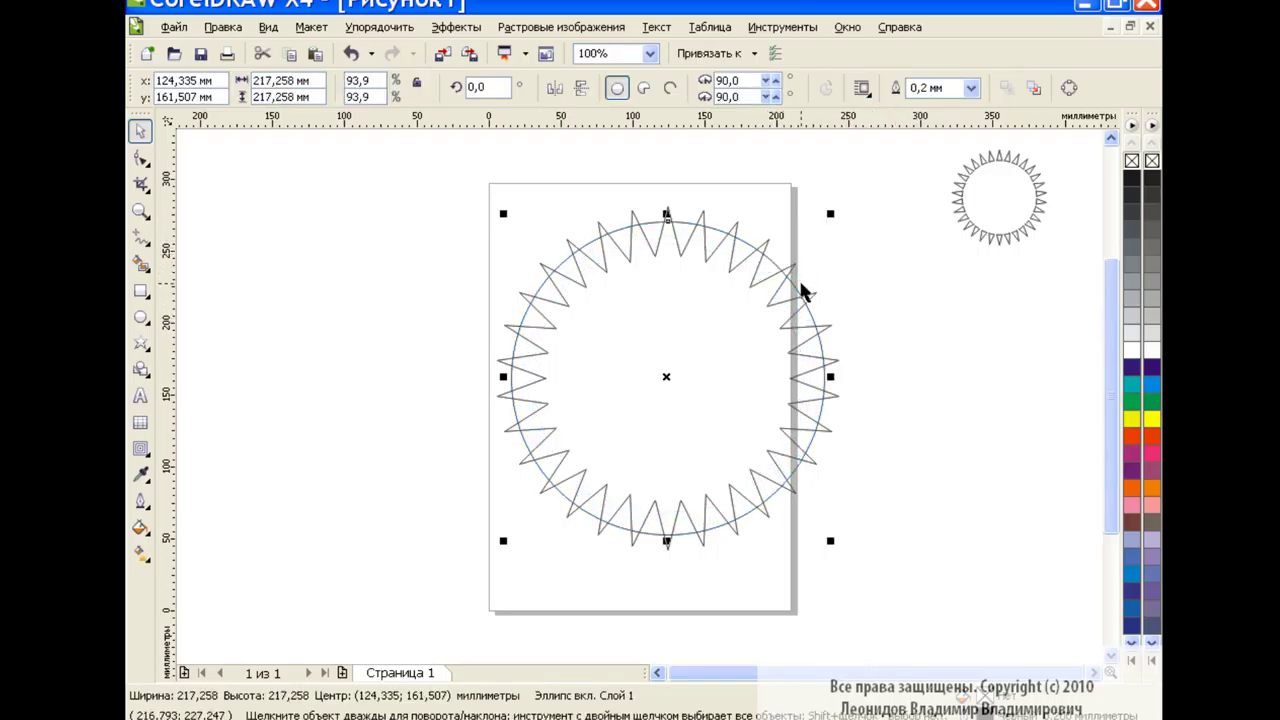
Intersect the star and circle, scale the gear to 39.8%, and place it below the first rosette
left_click(712, 255, "shift")
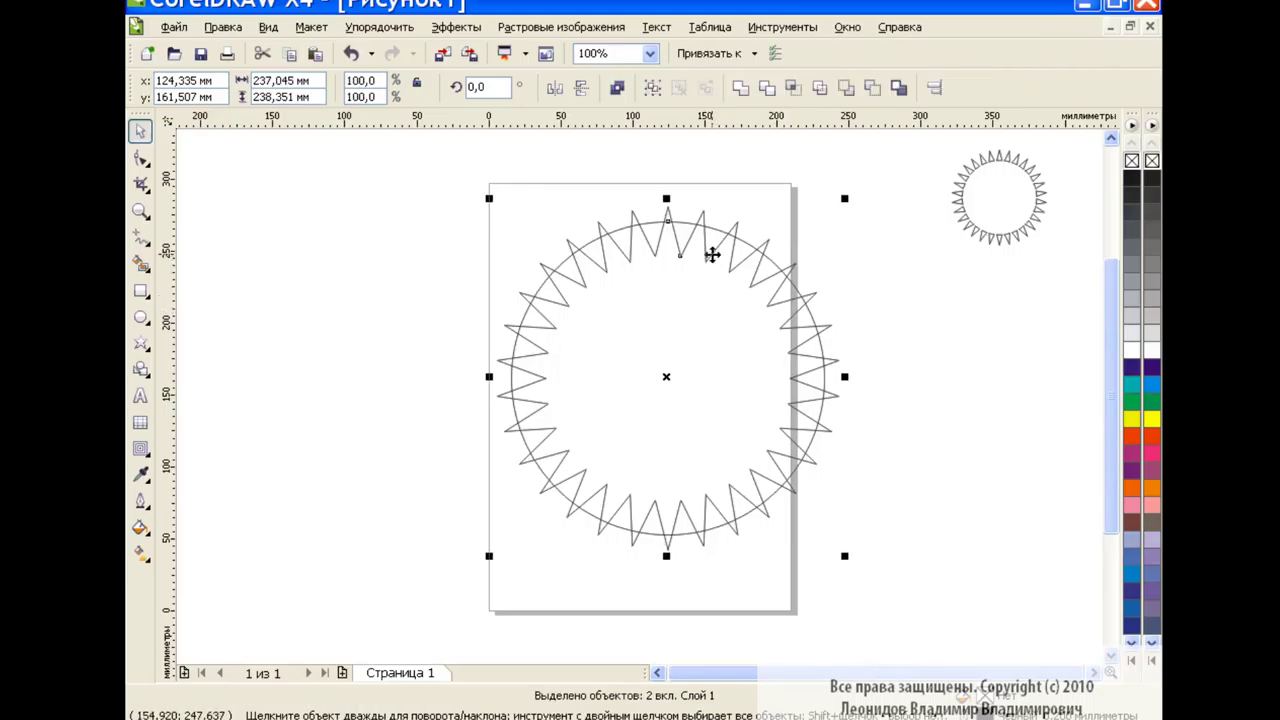
left_click(792, 88)
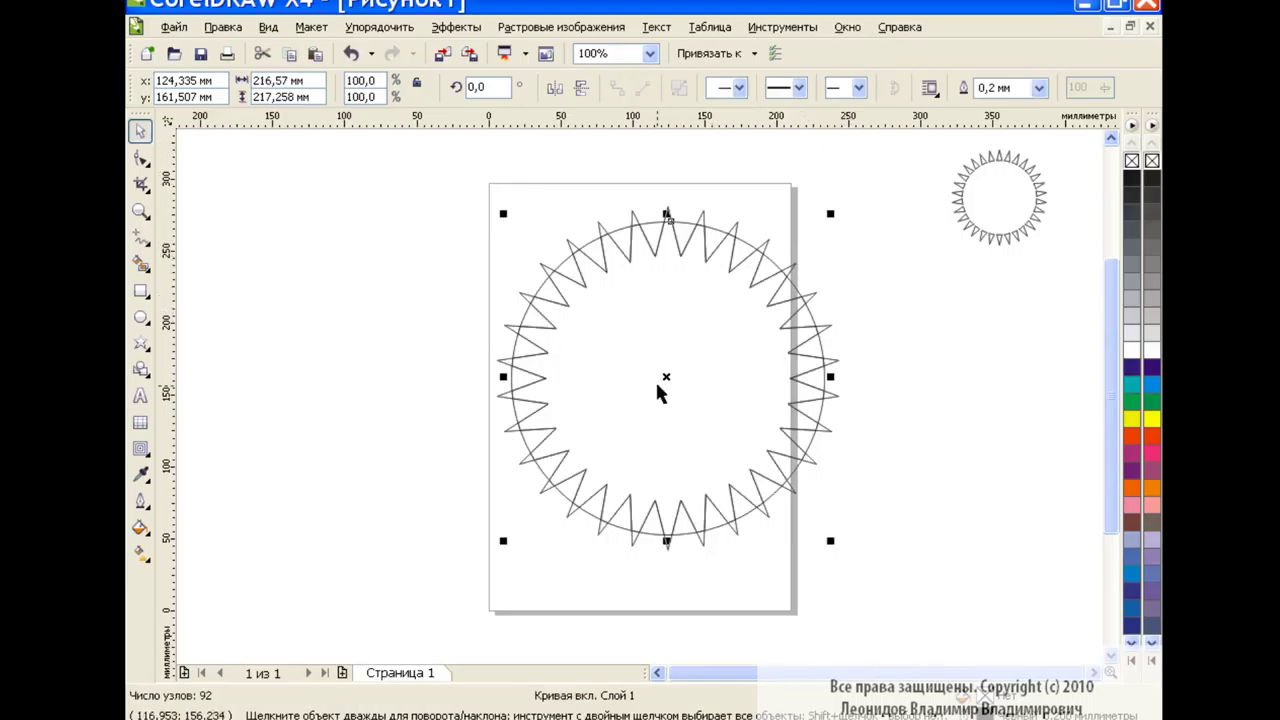
left_click_drag(658, 390, 455, 387)
left_click_drag(296, 232, 495, 430)
left_click_drag(545, 482, 1008, 318)
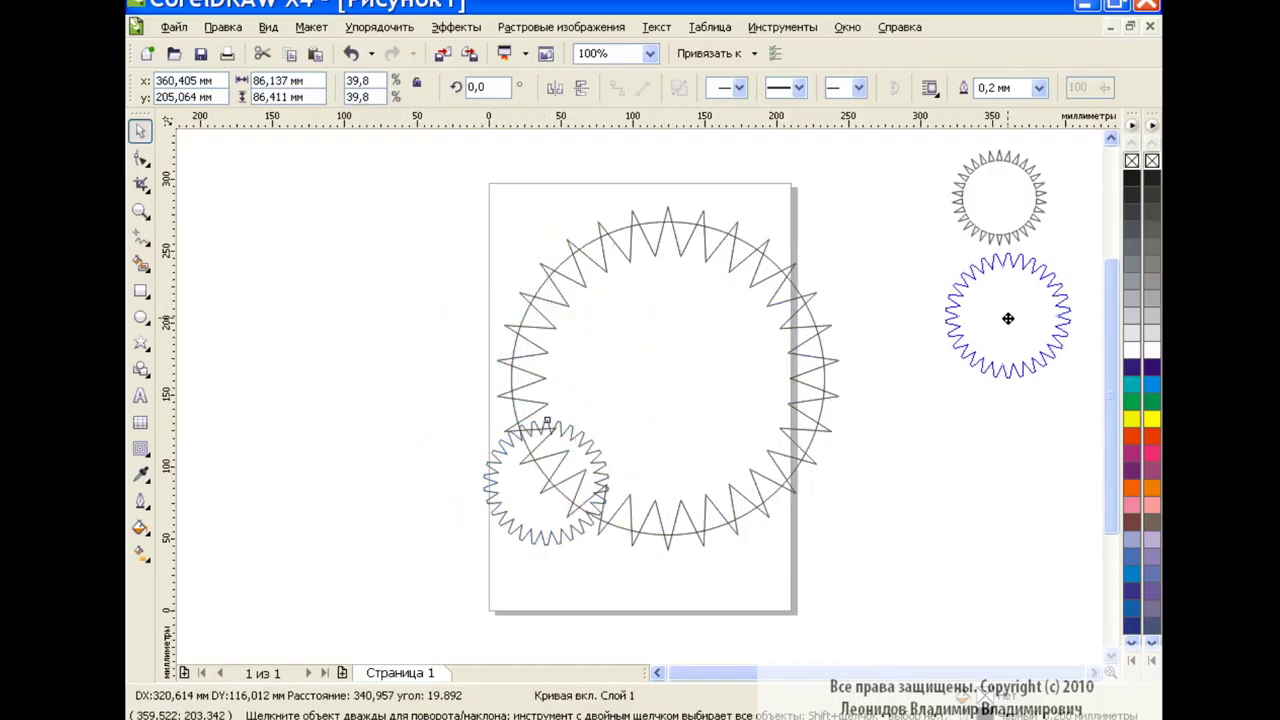
left_click(985, 481)
Reselect the circle and star, then select just the 30-point star
left_click(771, 260)
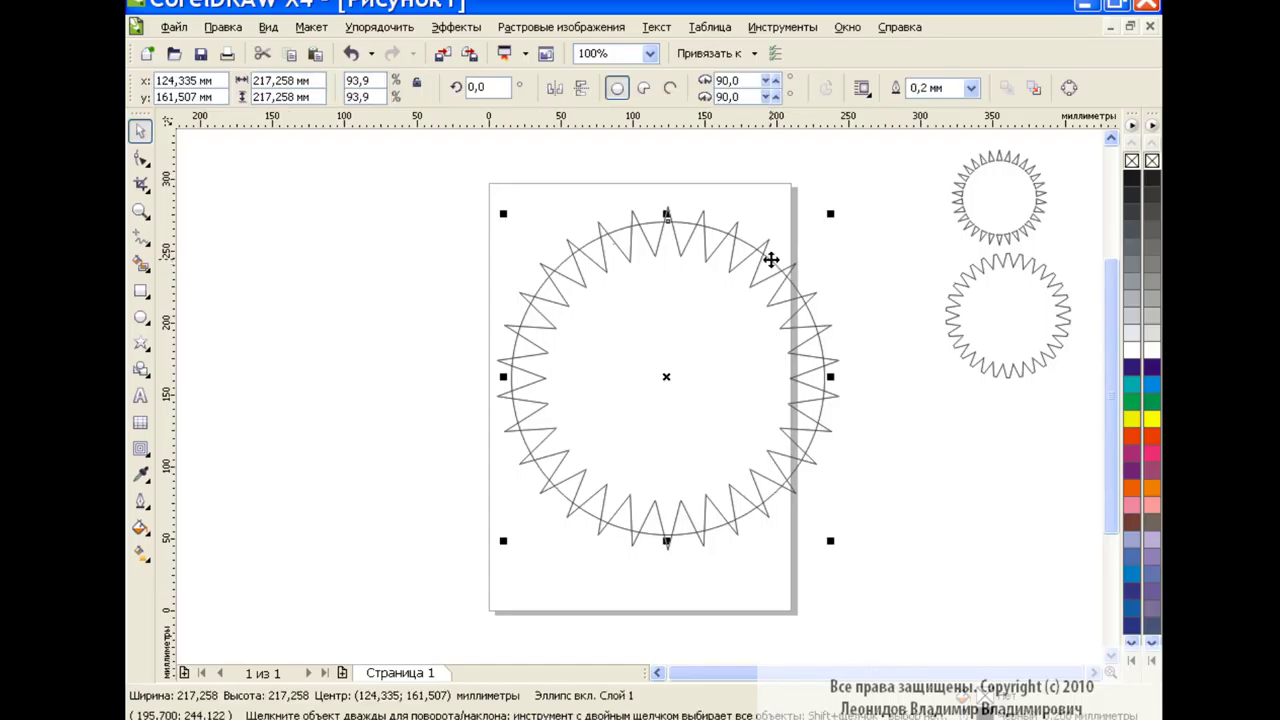
left_click(701, 216, "shift")
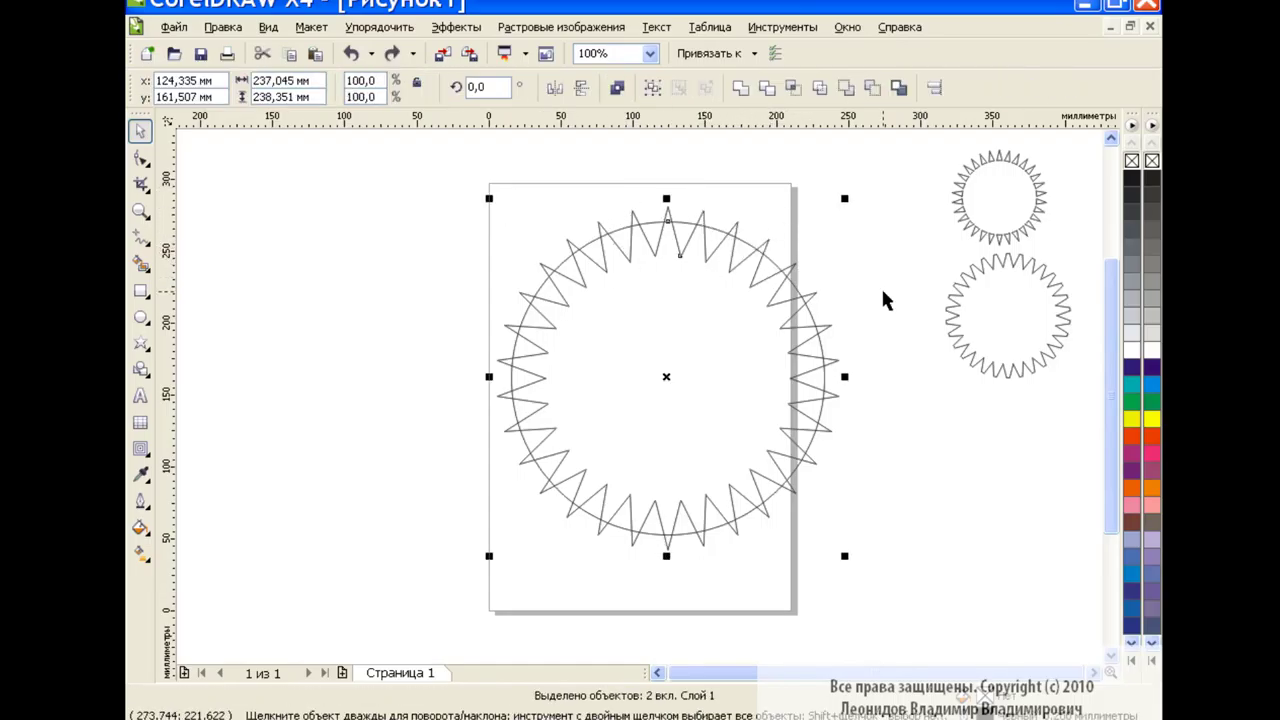
left_click(790, 316)
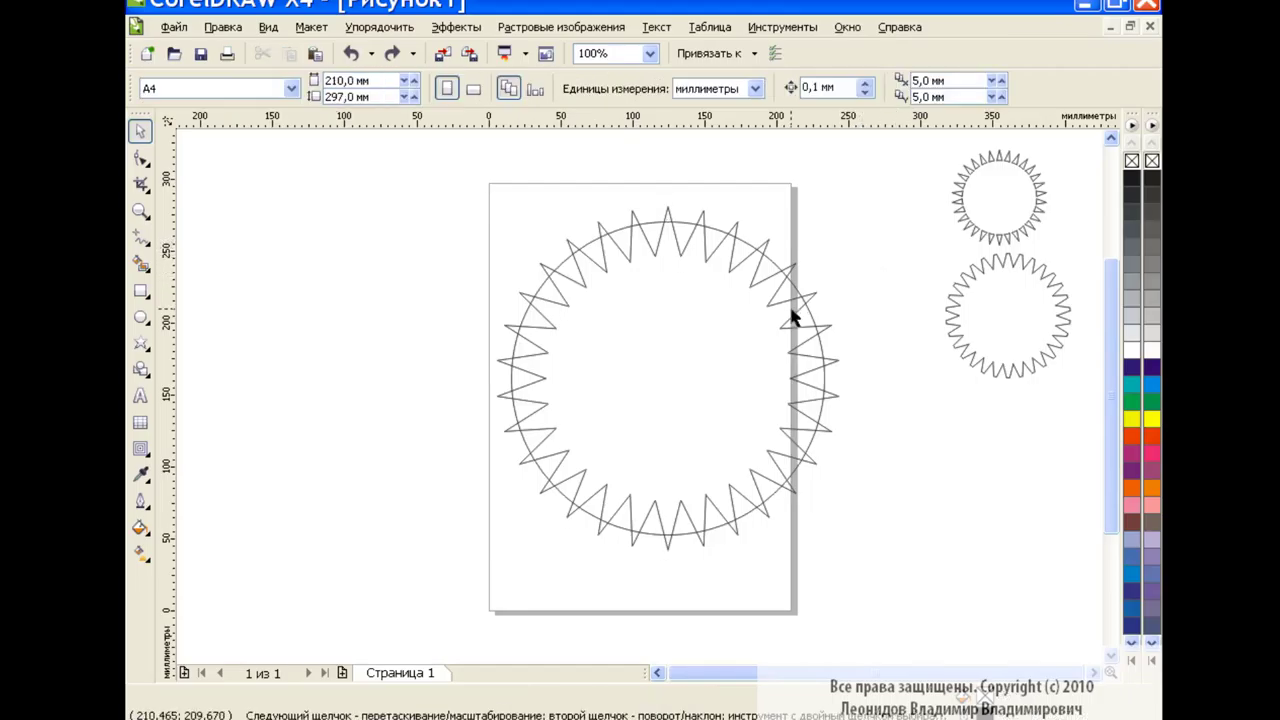
Shrink the star to about 86% and subtract it from the circle into one 64-node curve
left_click_drag(844, 198, 821, 214)
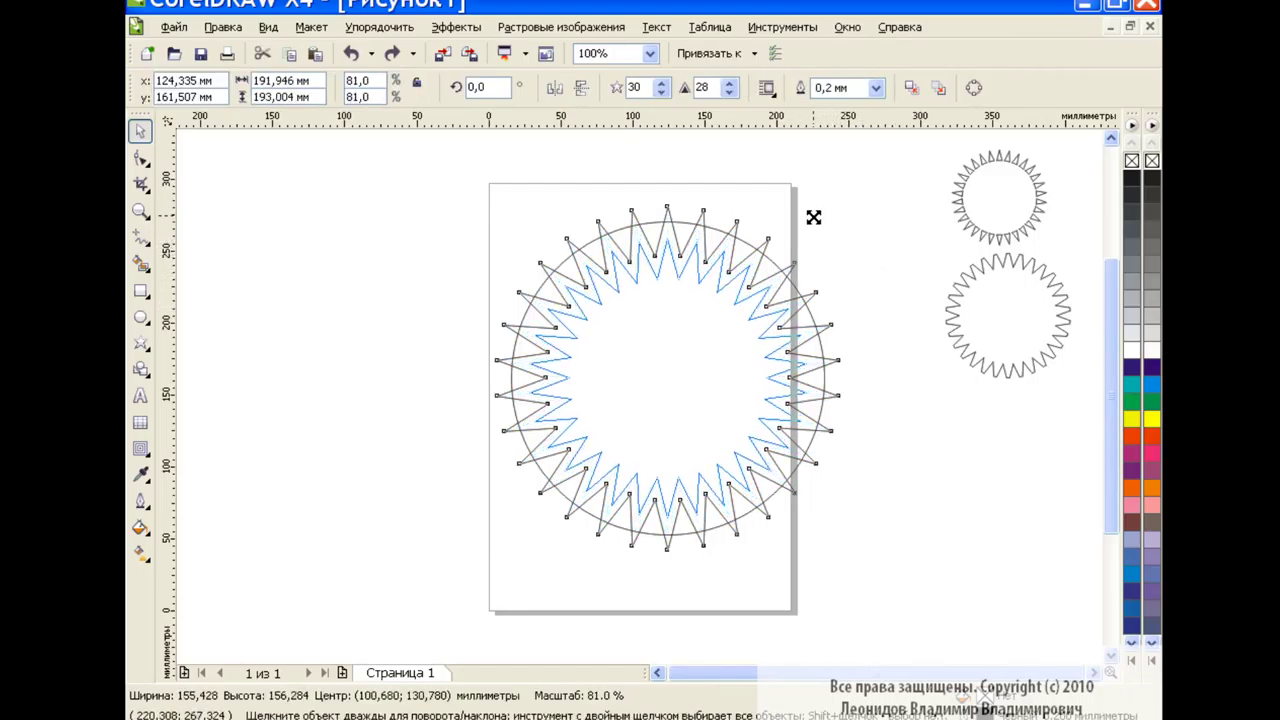
left_click(790, 258)
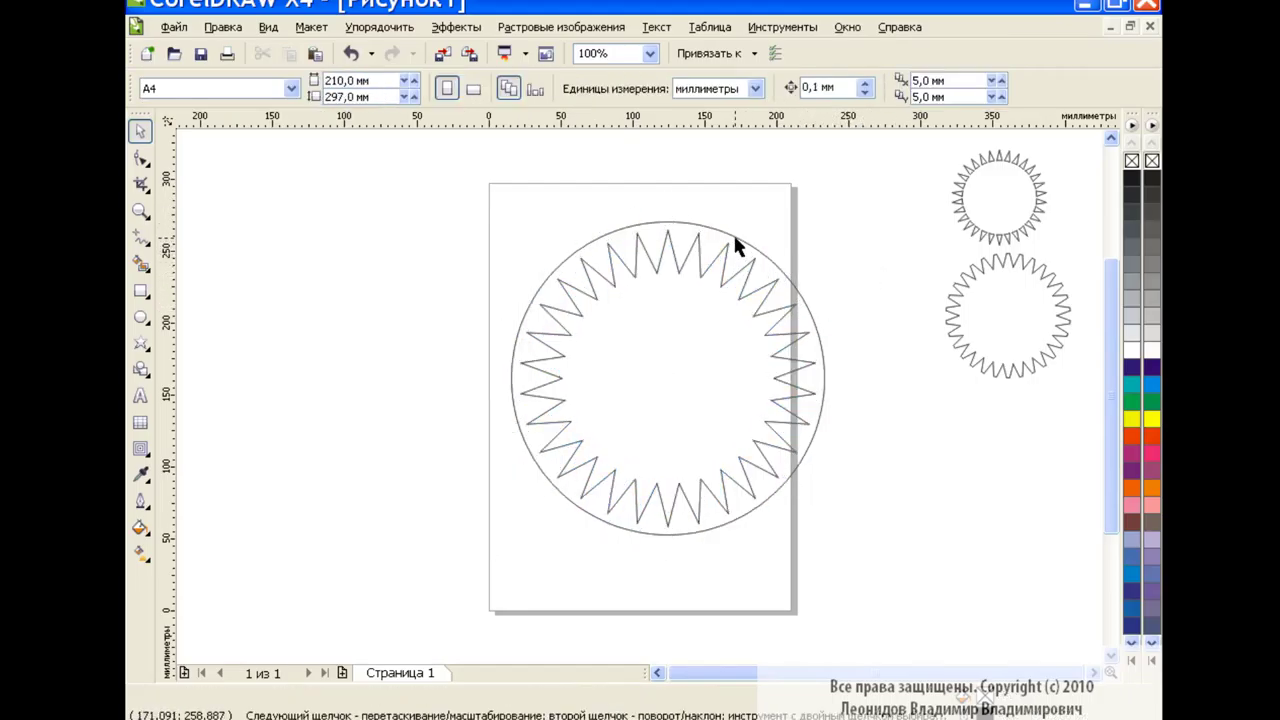
left_click(710, 264, "shift")
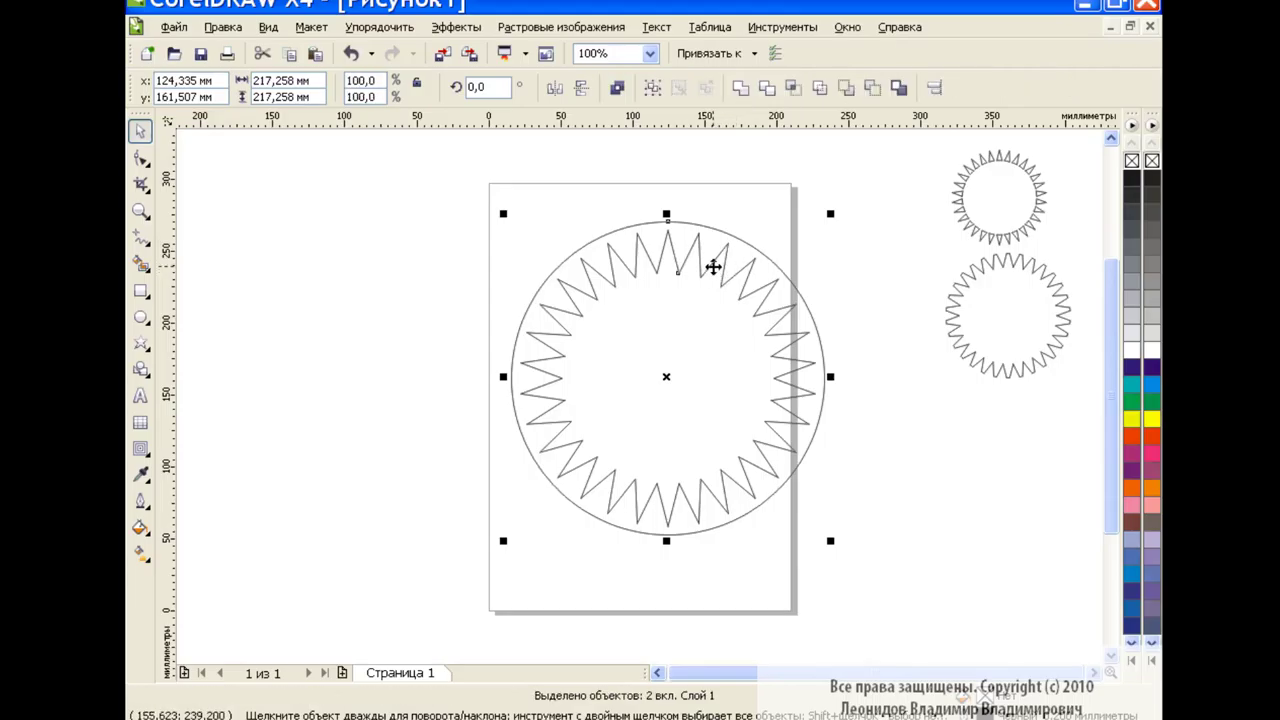
left_click(847, 88)
Enlarge the ring-star rosette to about 217 mm and move it onto the page centre
mouse_move(830, 213)
left_mouse_down()
mouse_move(780, 263)
mouse_move(830, 213)
left_mouse_up()
left_click(848, 315)
left_click(695, 303)
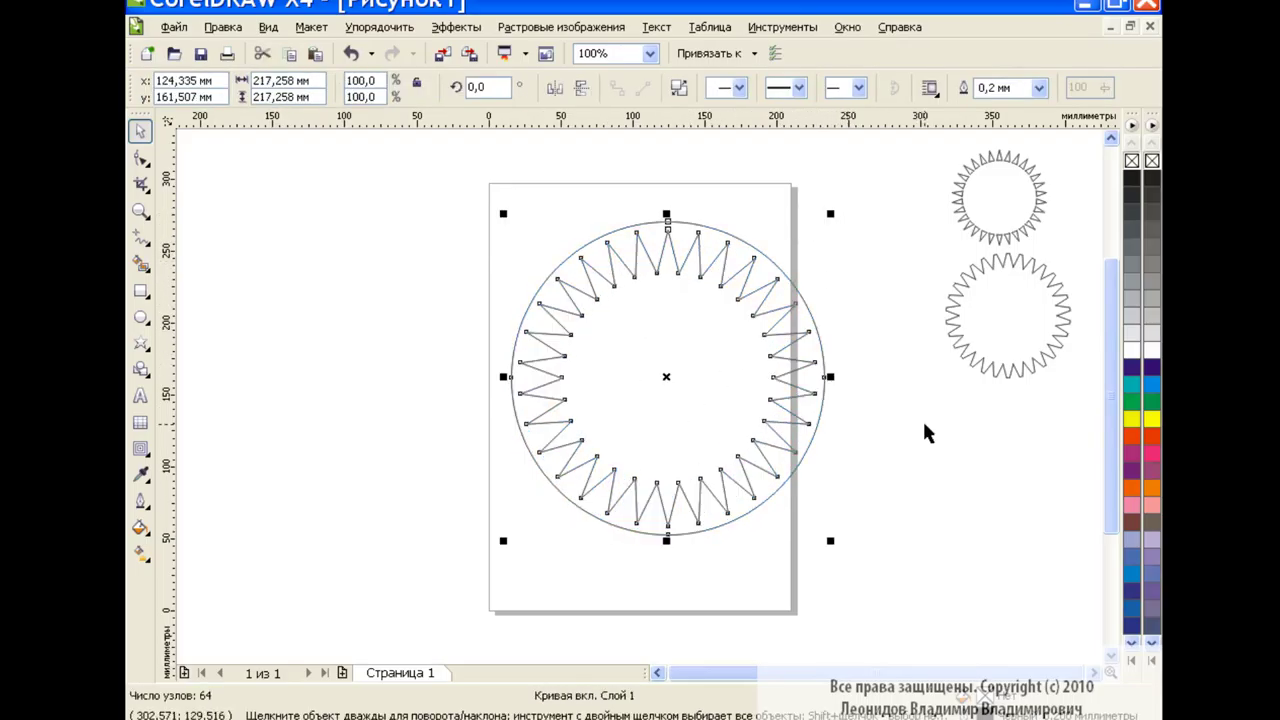
left_click(872, 360)
left_click(809, 323)
left_click_drag(663, 371, 643, 375)
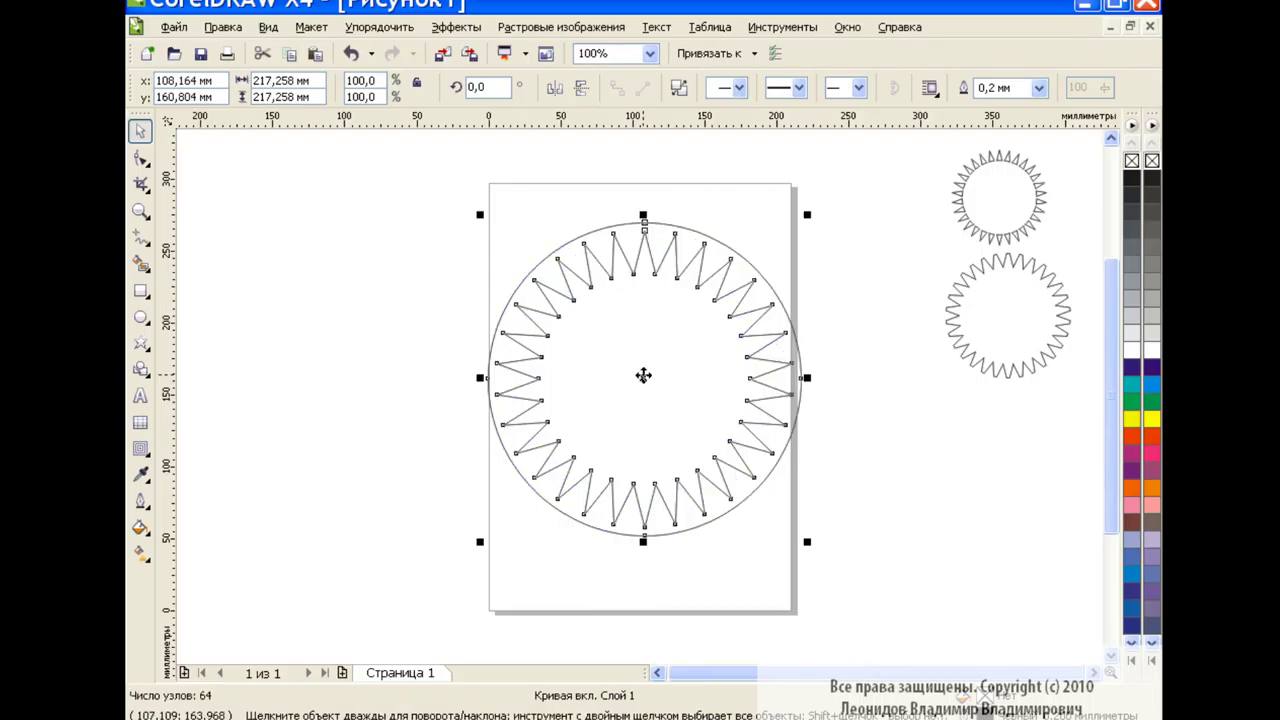
left_click(868, 374)
left_click(1000, 198)
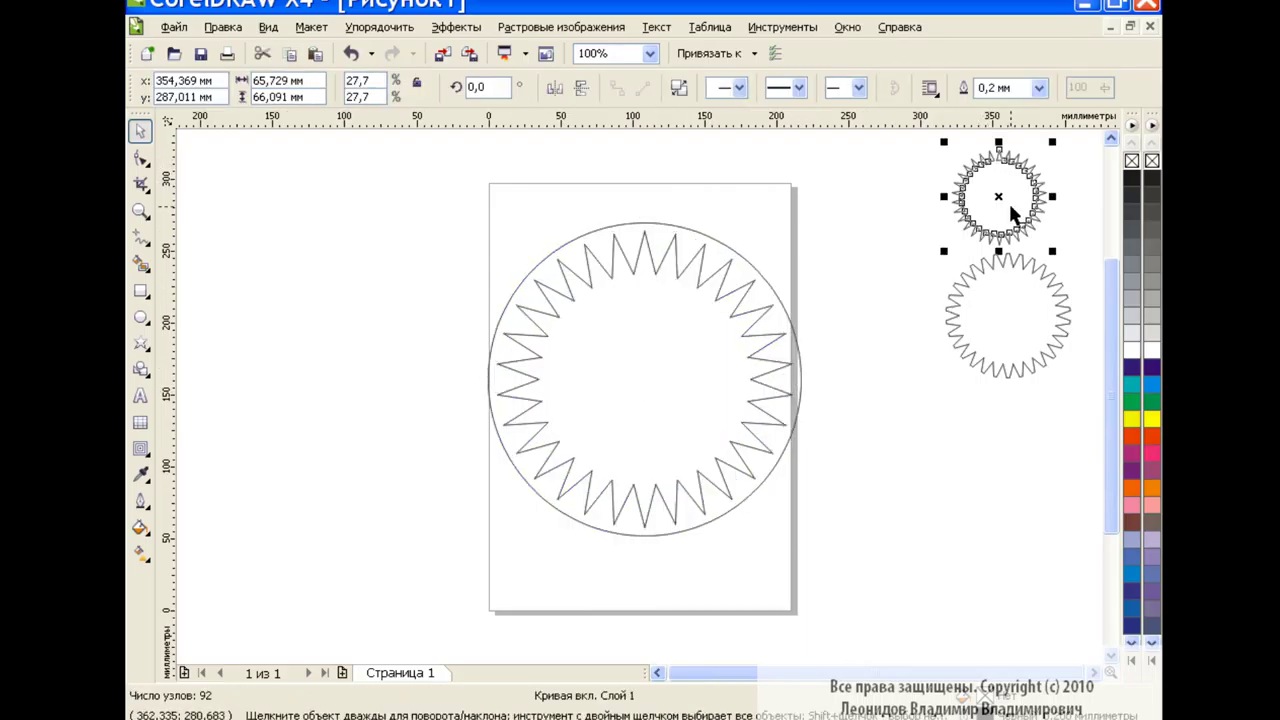
Move the small star to the page centre and centre-align it with the rosette
mouse_move(1000, 198)
left_mouse_down()
mouse_move(660, 335)
mouse_move(645, 375)
left_mouse_up()
left_click_drag(446, 200, 830, 560)
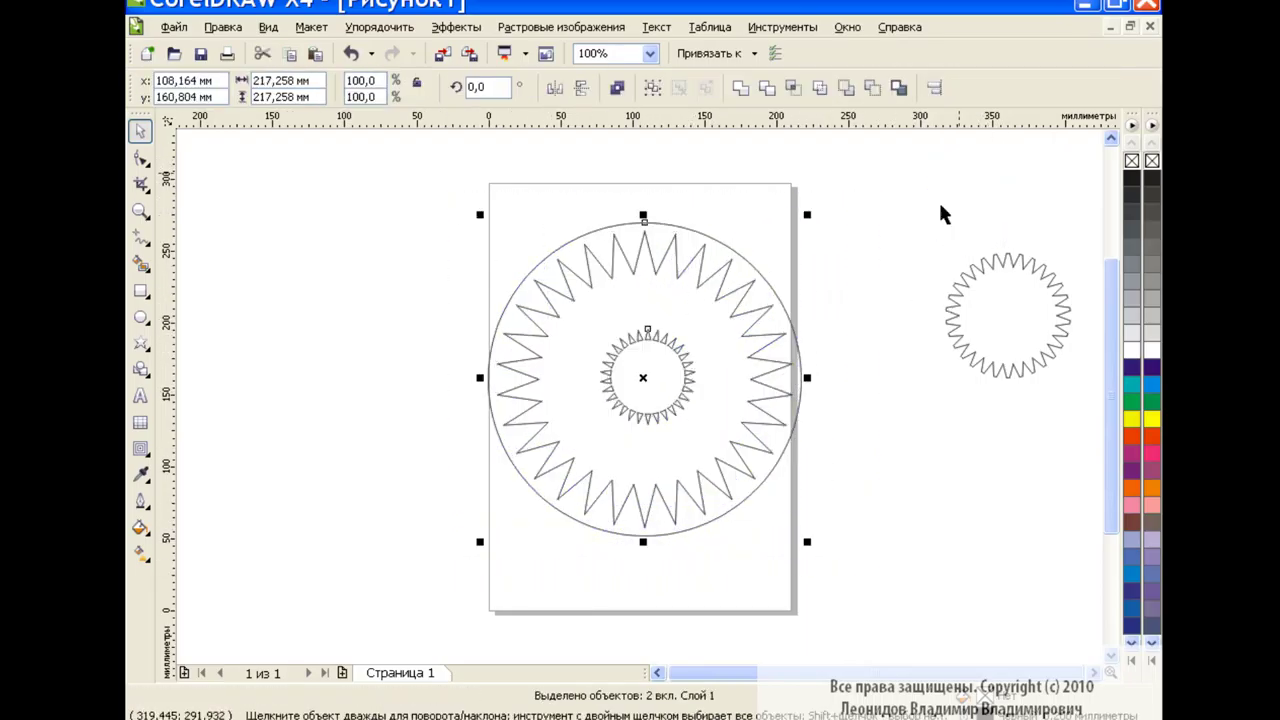
left_click(933, 87)
left_click(658, 338)
left_click(489, 397)
left_click(707, 476)
left_click(789, 476)
Enlarge the small star to about 75%
left_click(686, 368)
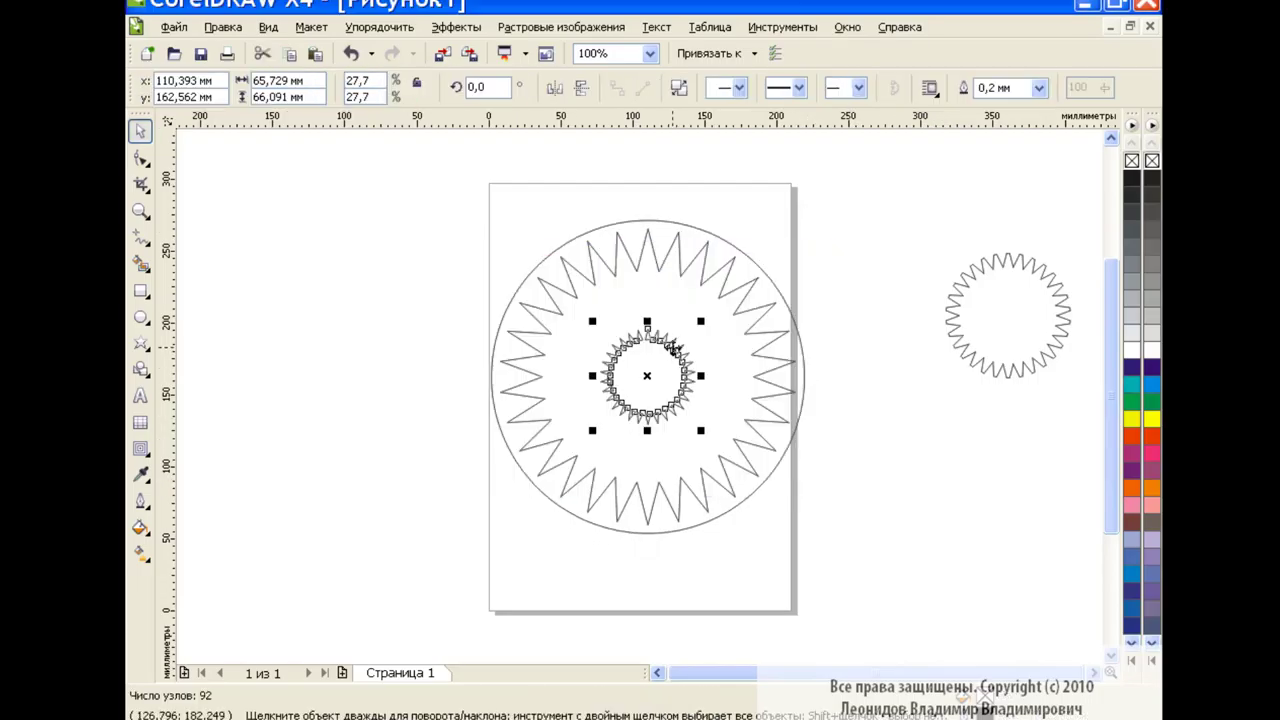
left_click_drag(701, 321, 784, 243)
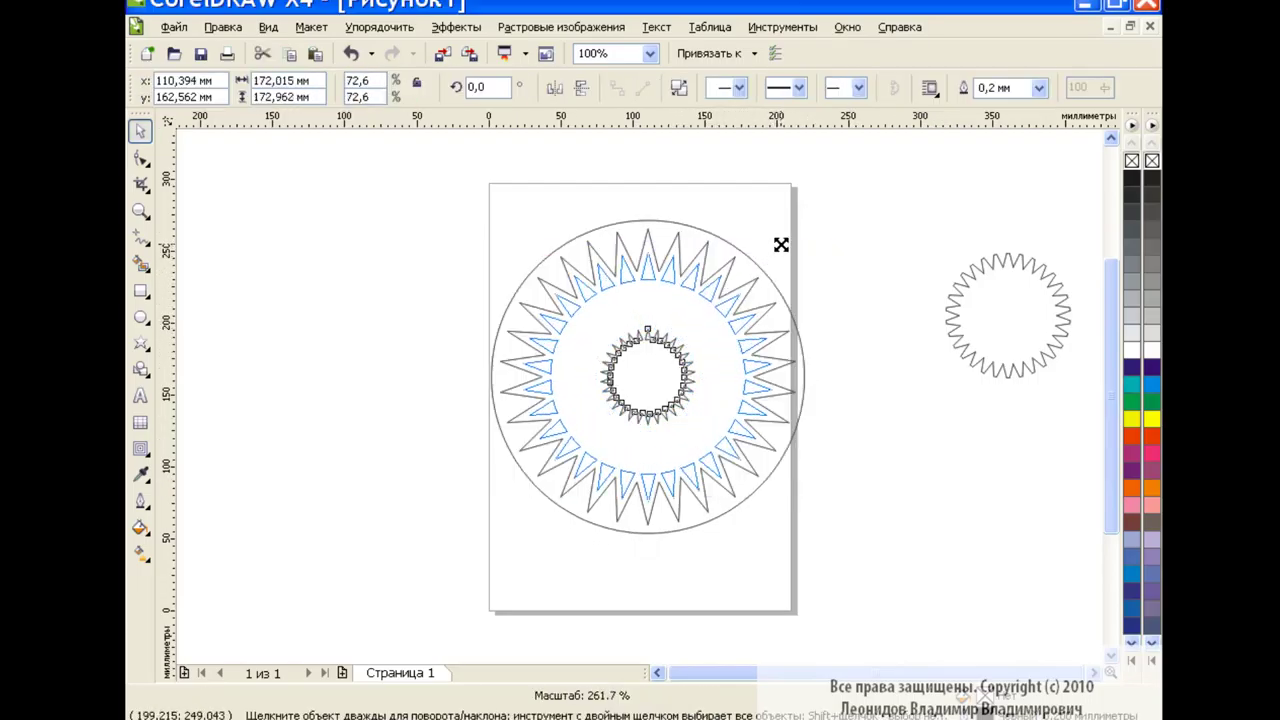
left_click_drag(784, 243, 784, 240)
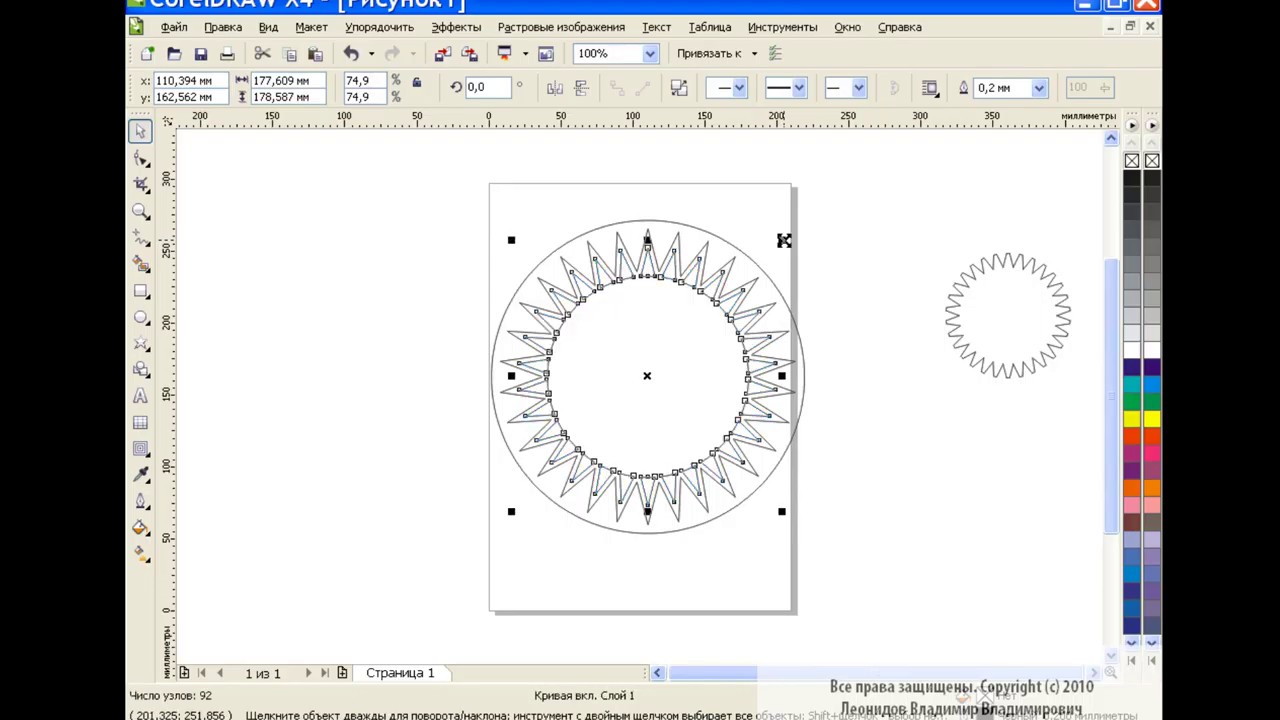
left_click(870, 300)
Move the second small star into the circle and centre it vertically with the others
left_click(1002, 271)
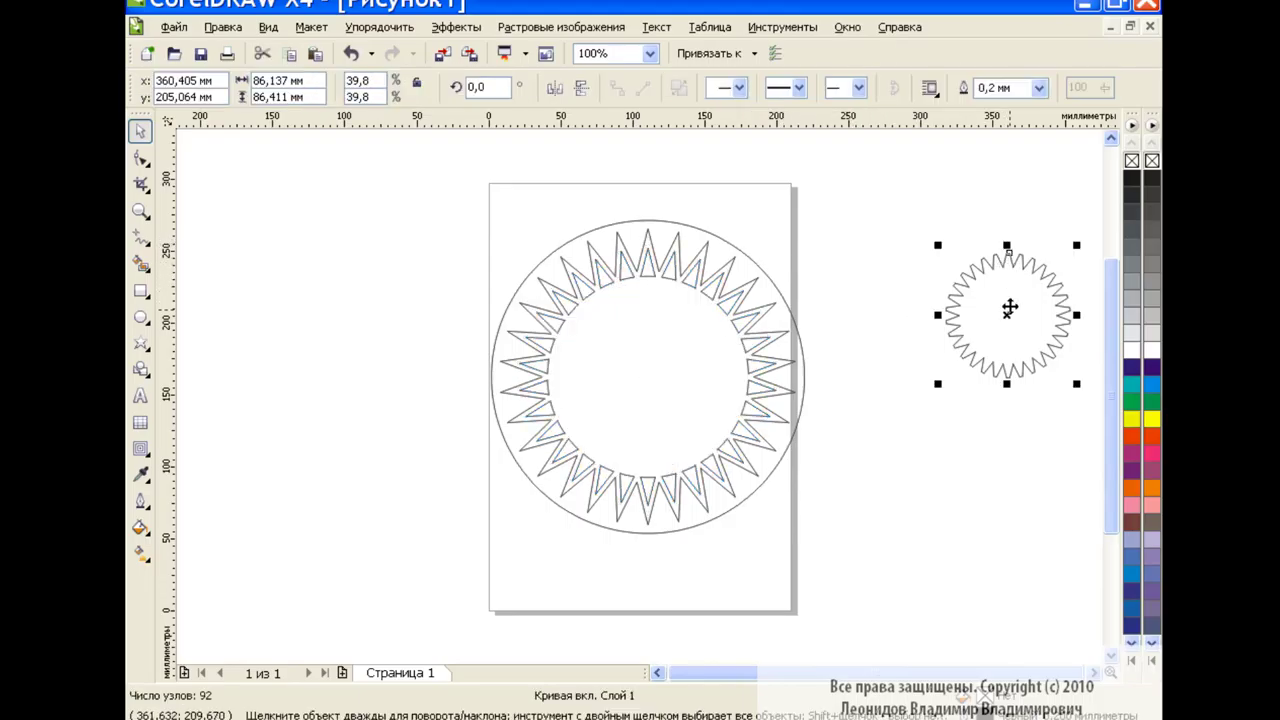
left_click_drag(1009, 317, 650, 375)
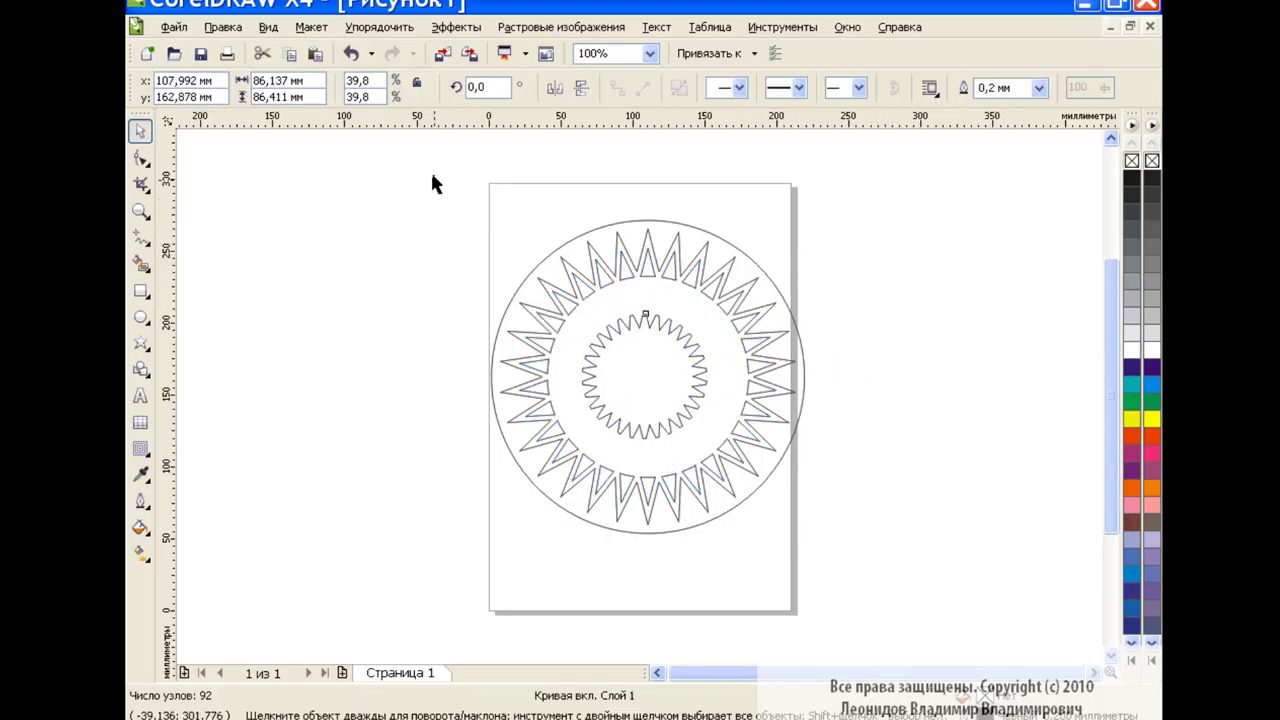
left_click_drag(430, 175, 910, 565)
left_click(934, 87)
left_click(489, 397)
left_click(707, 476)
left_click(790, 476)
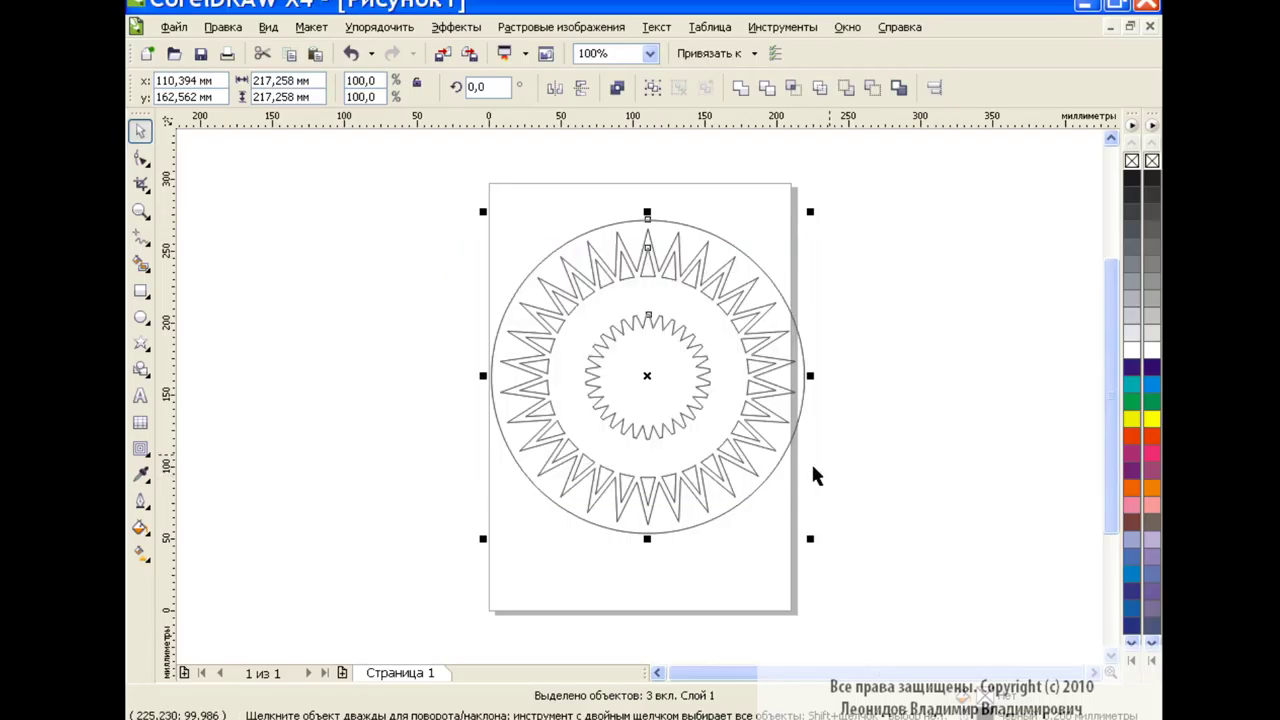
Enlarge the second star to about 62% and rotate it slightly
left_click(680, 331)
left_click_drag(715, 308, 759, 277)
left_click(754, 271)
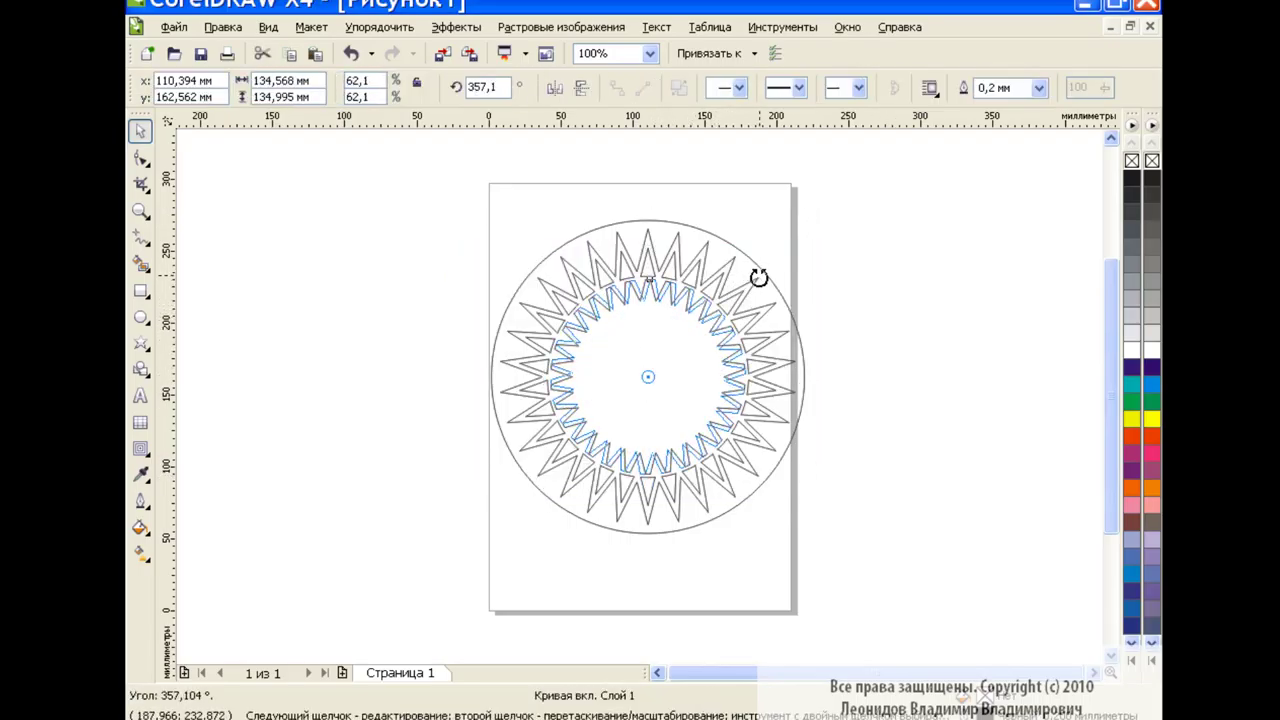
left_click(855, 333)
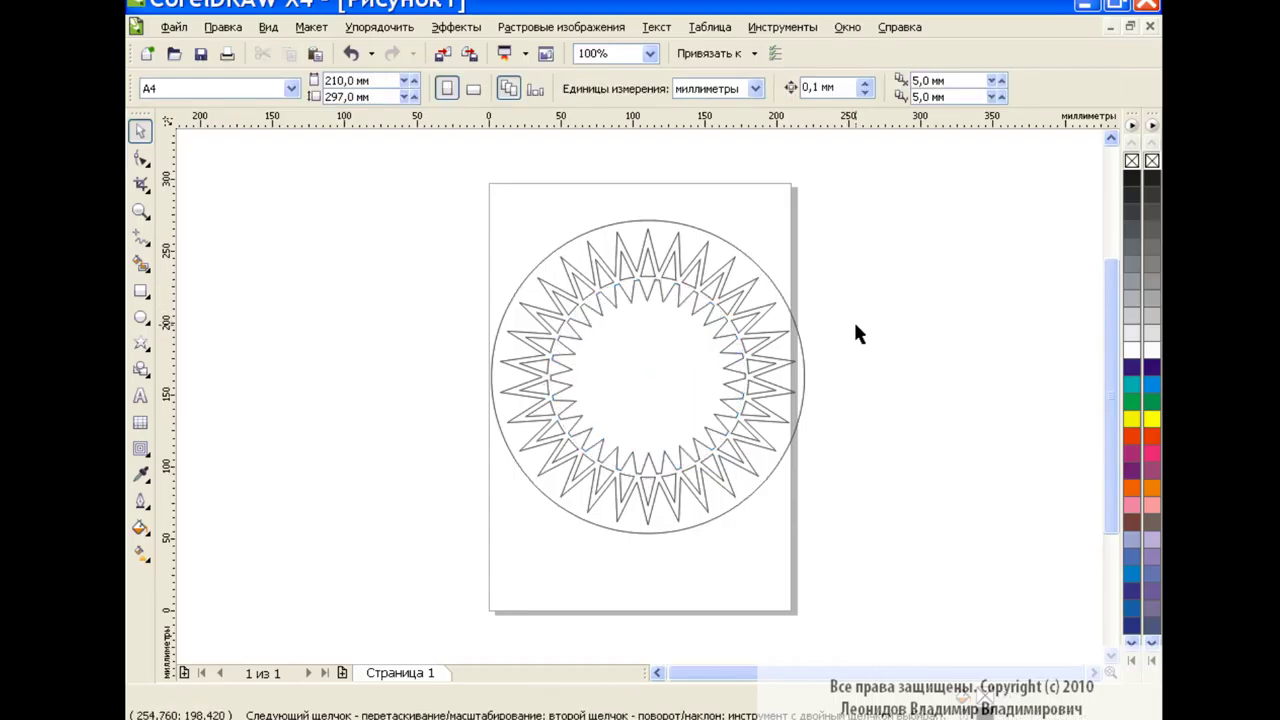
Paste a copy of the rotated star and shrink it to about 54%
left_click(711, 318)
left_click(309, 58)
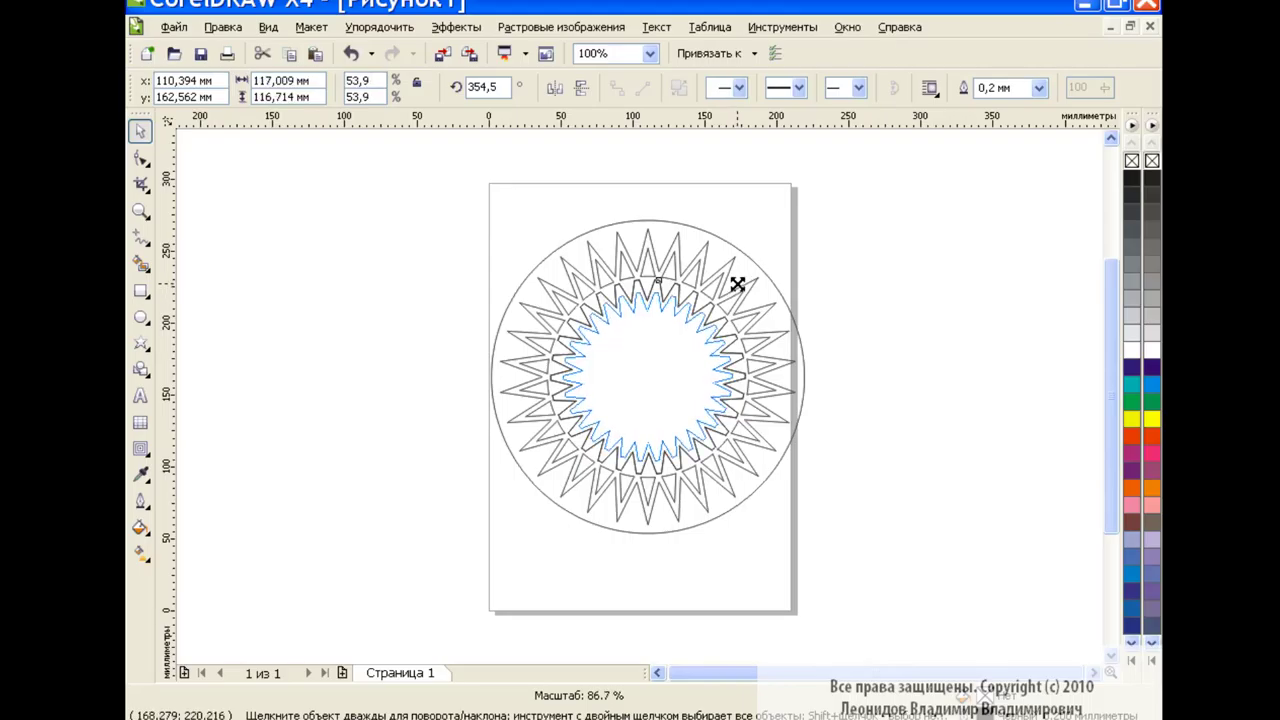
left_click_drag(751, 271, 738, 285)
left_click(880, 357)
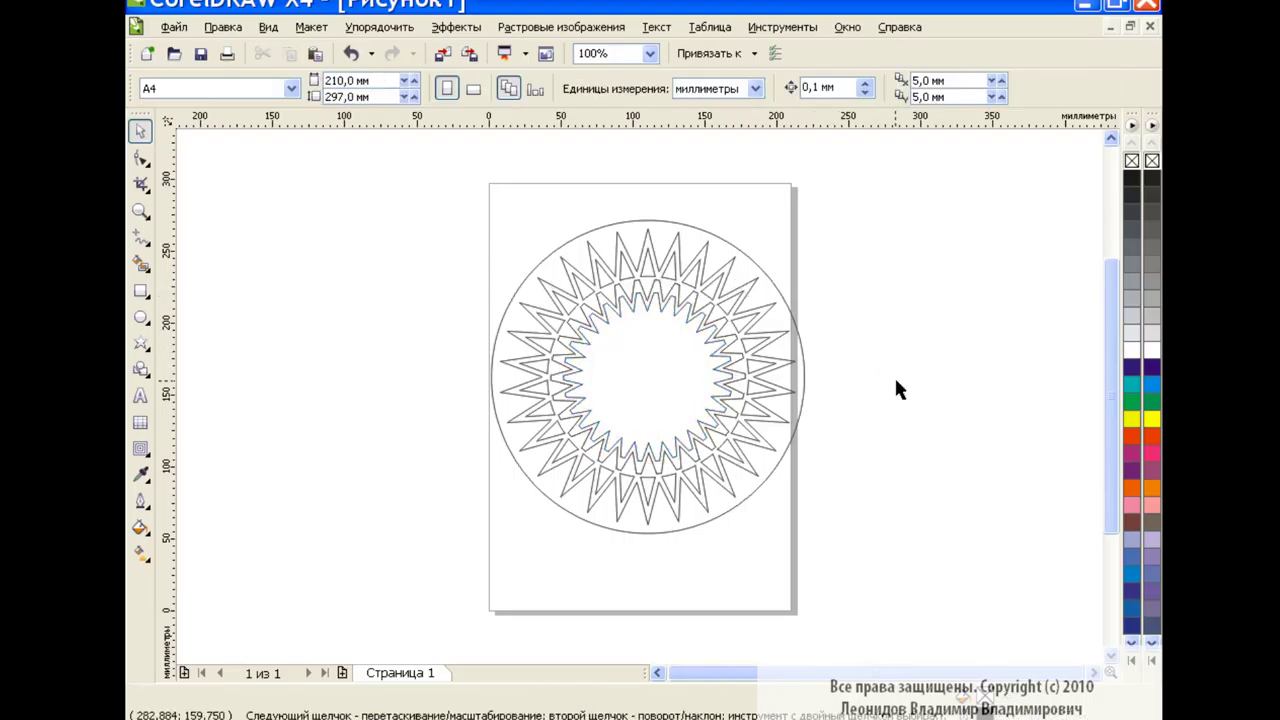
Shrink the larger star to about 37% and rotate it a few degrees
left_click(711, 290)
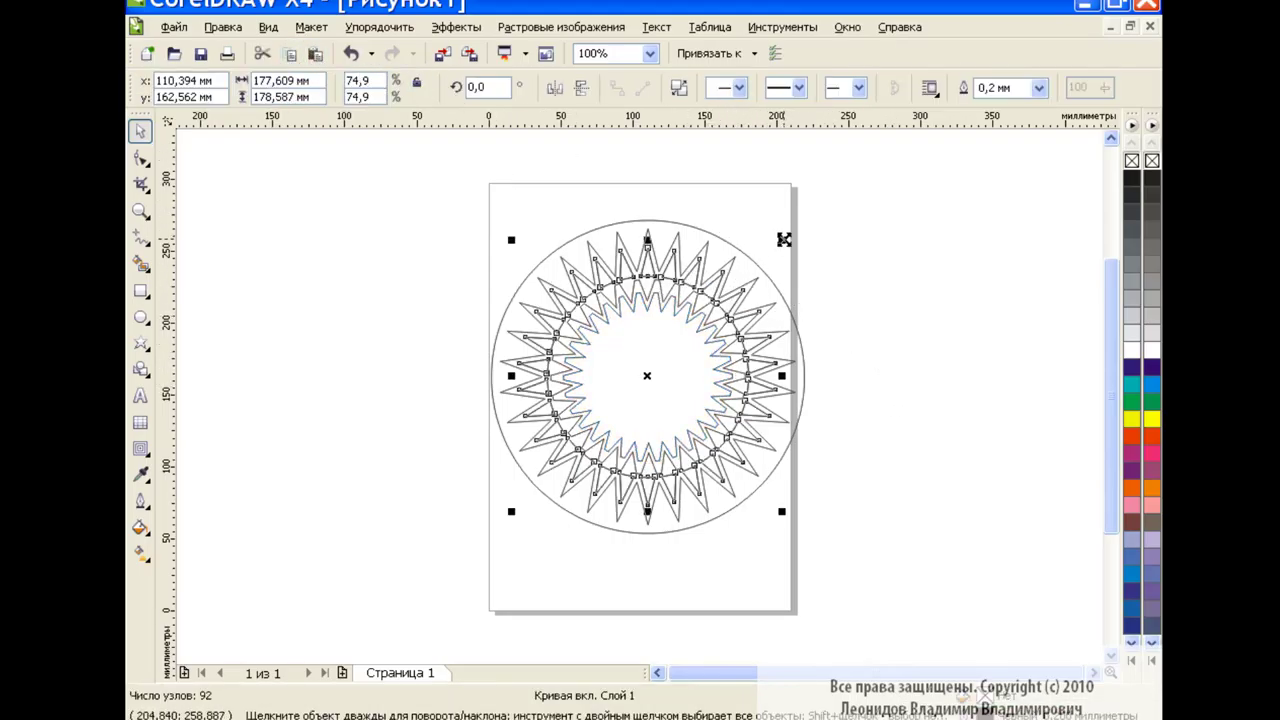
mouse_move(784, 240)
left_mouse_down()
mouse_move(728, 306)
mouse_move(709, 290)
mouse_move(743, 274)
mouse_move(731, 297)
left_mouse_up()
left_click(658, 372)
left_click(667, 375)
key("ctrl+z")
key("ctrl+z")
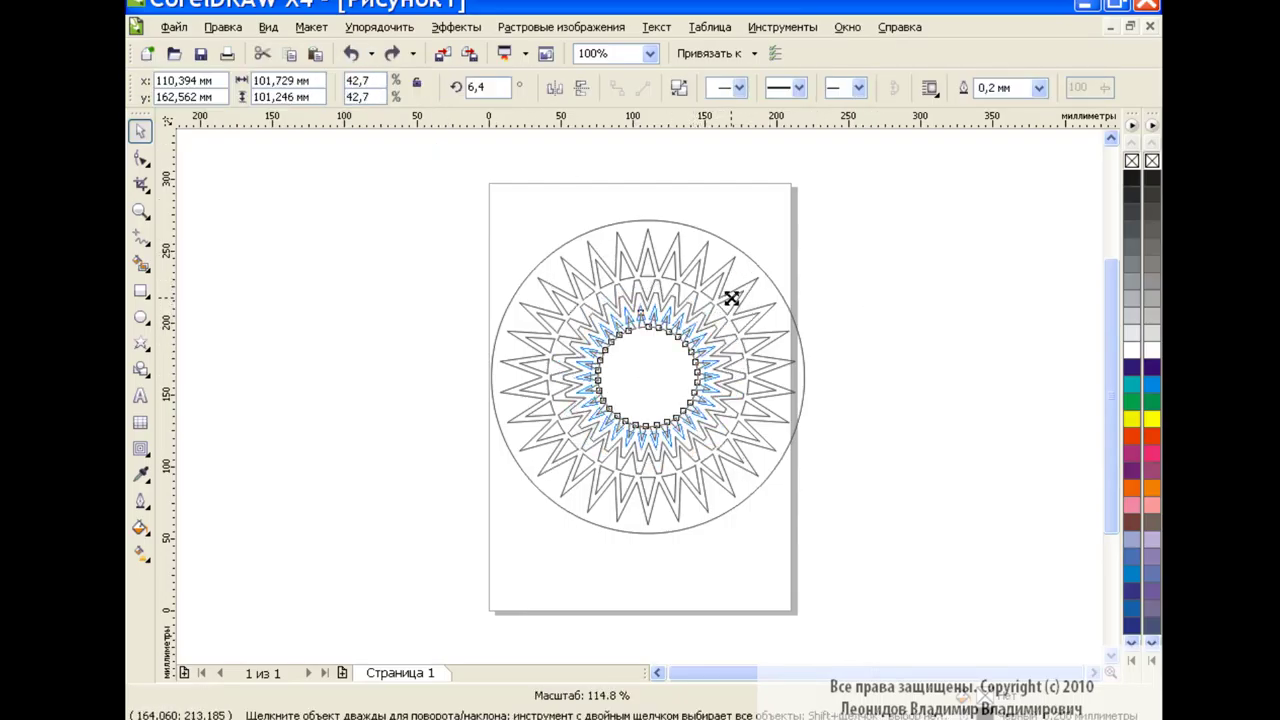
left_click(876, 348)
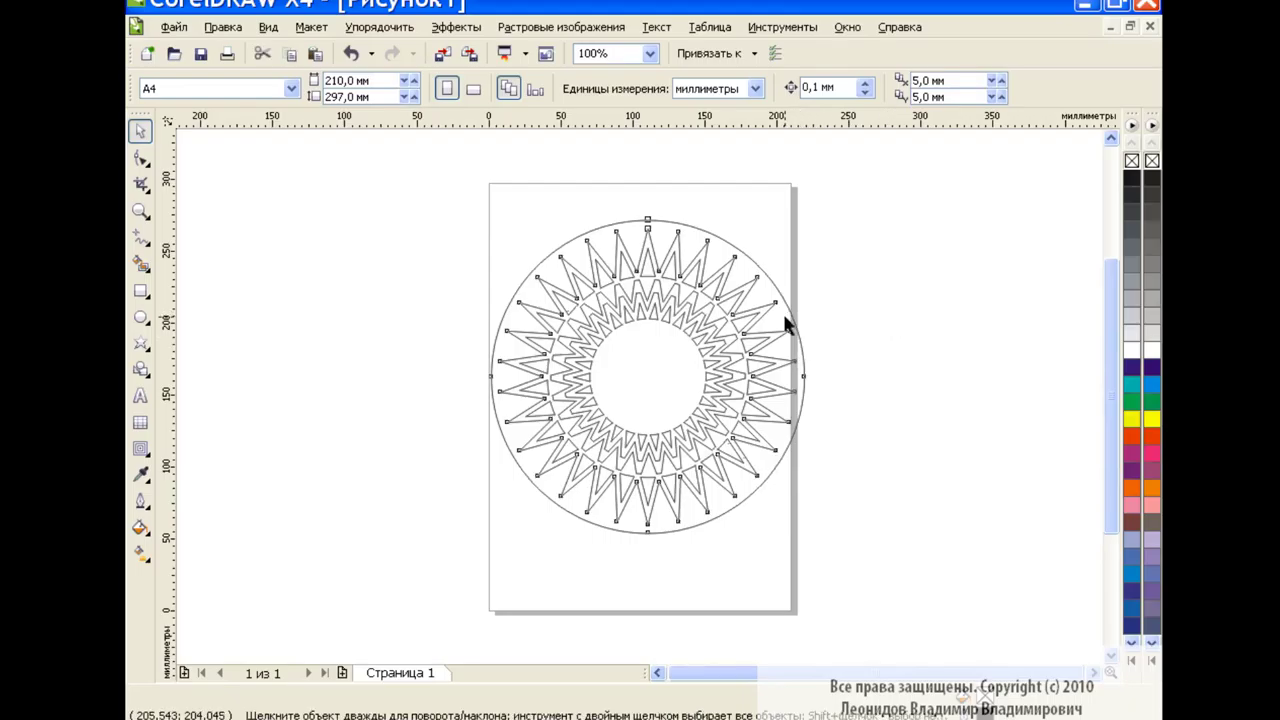
Shrink a copy of the star and circle inward to 34.3% as a nested ring
left_click(750, 325)
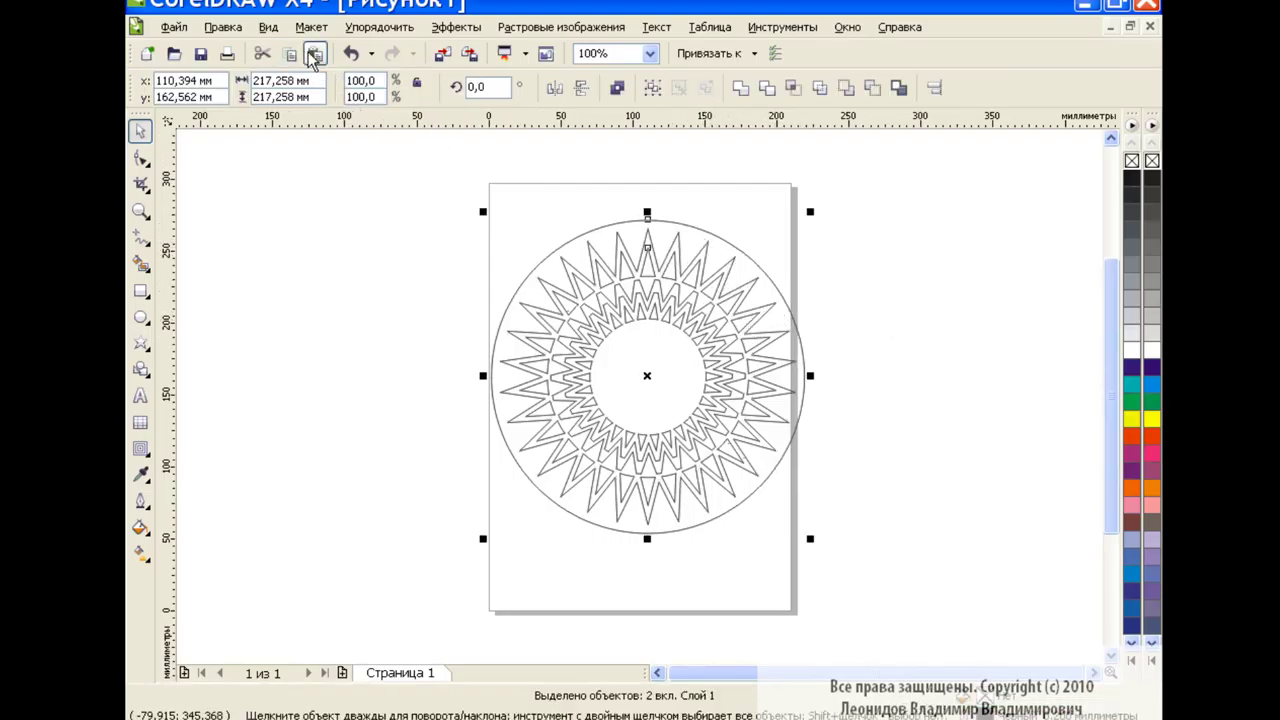
left_click_drag(810, 211, 710, 316)
left_click(651, 345)
left_click(650, 53)
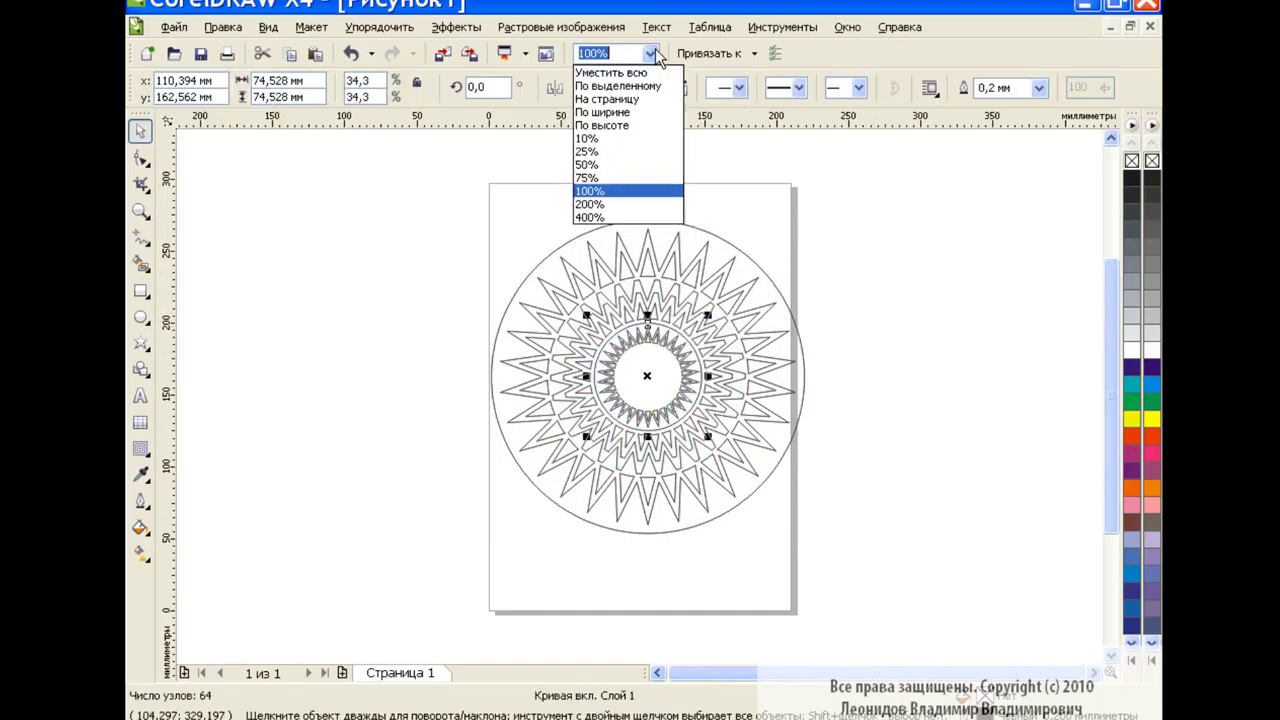
Zoom to 400% and shrink the inner star slightly
left_click(626, 210)
left_click(694, 223)
left_click(706, 187)
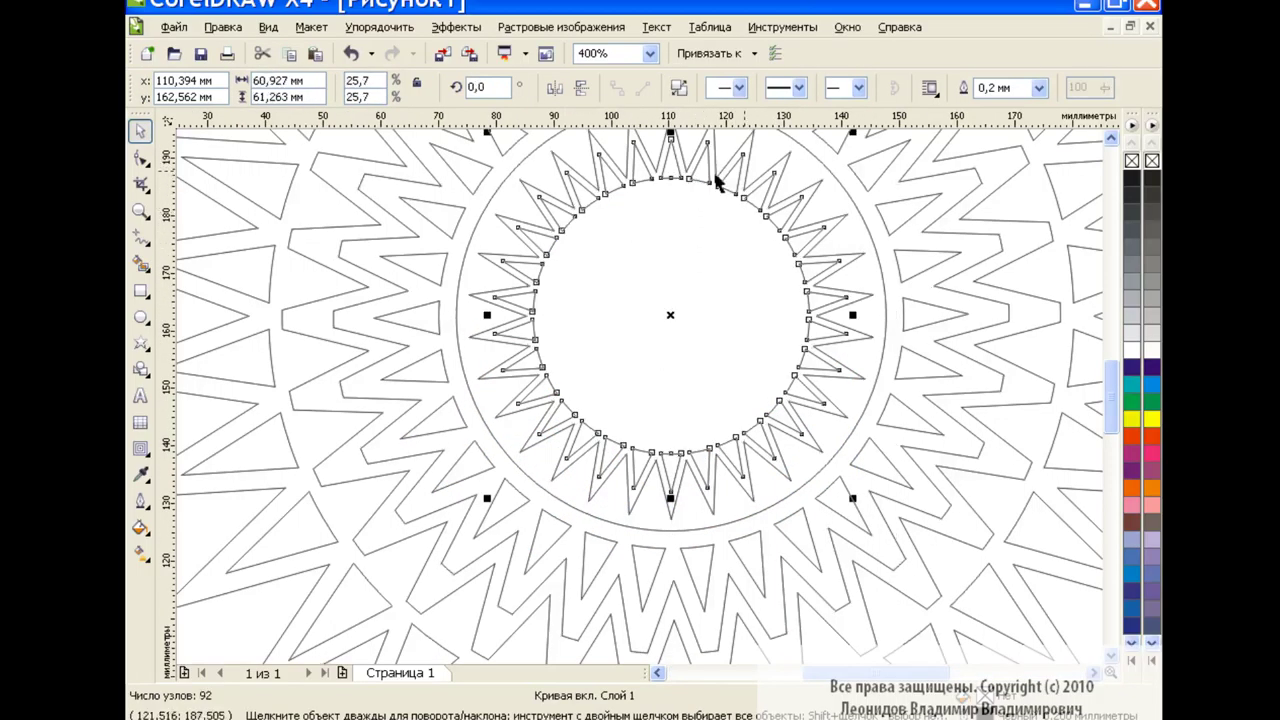
left_click_drag(854, 503, 834, 471)
Paste a star copy, shrink it toward the centre, and rotate it about 5°
left_click(316, 55)
left_click_drag(824, 160, 793, 196)
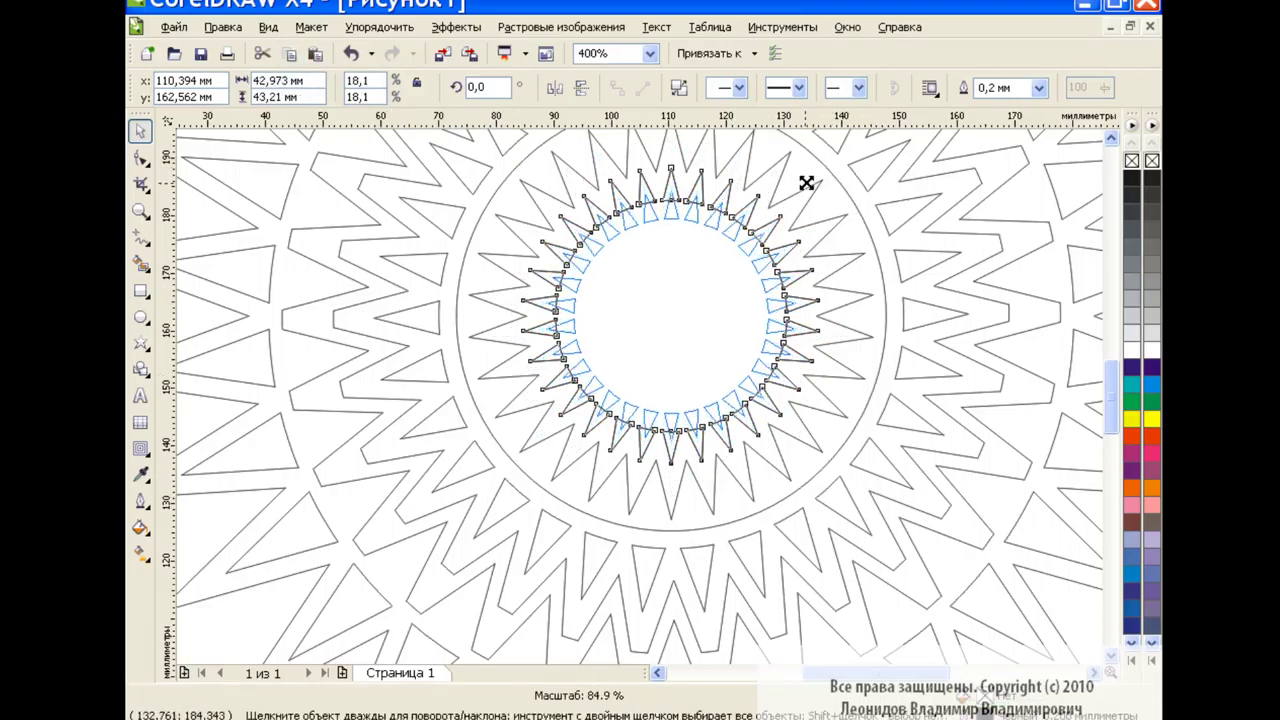
left_click(681, 316)
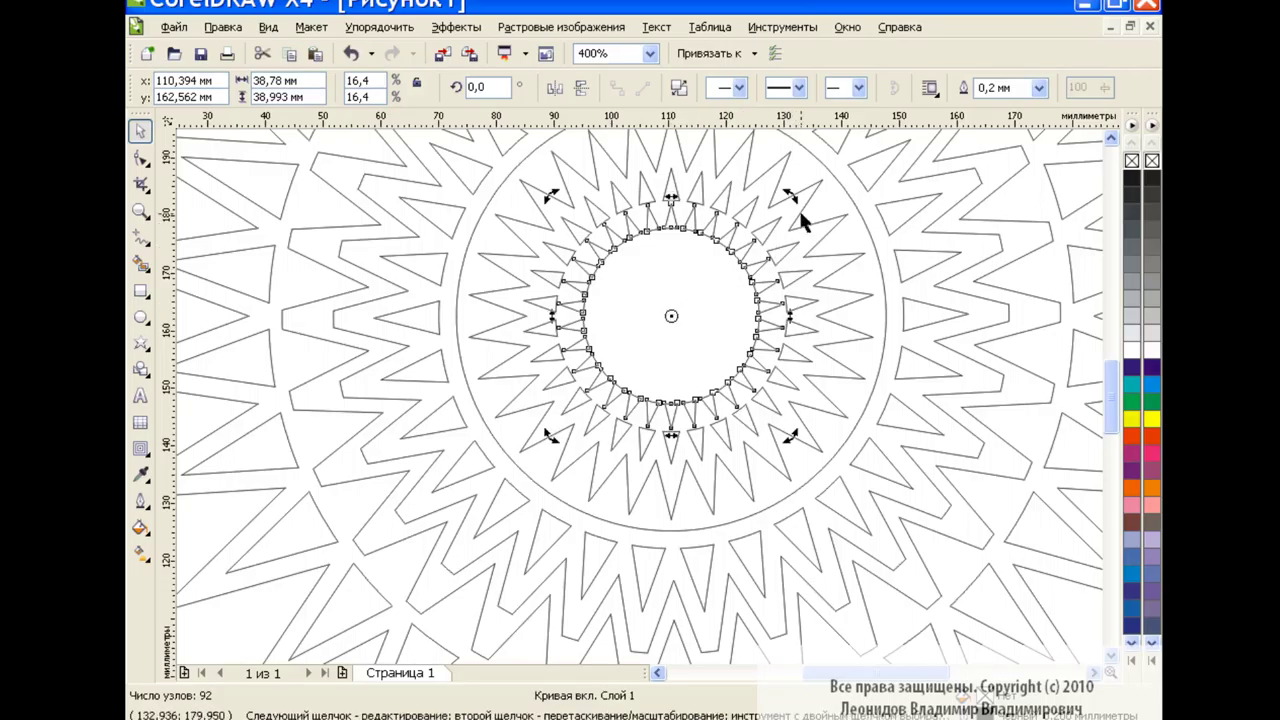
left_click_drag(805, 210, 781, 184)
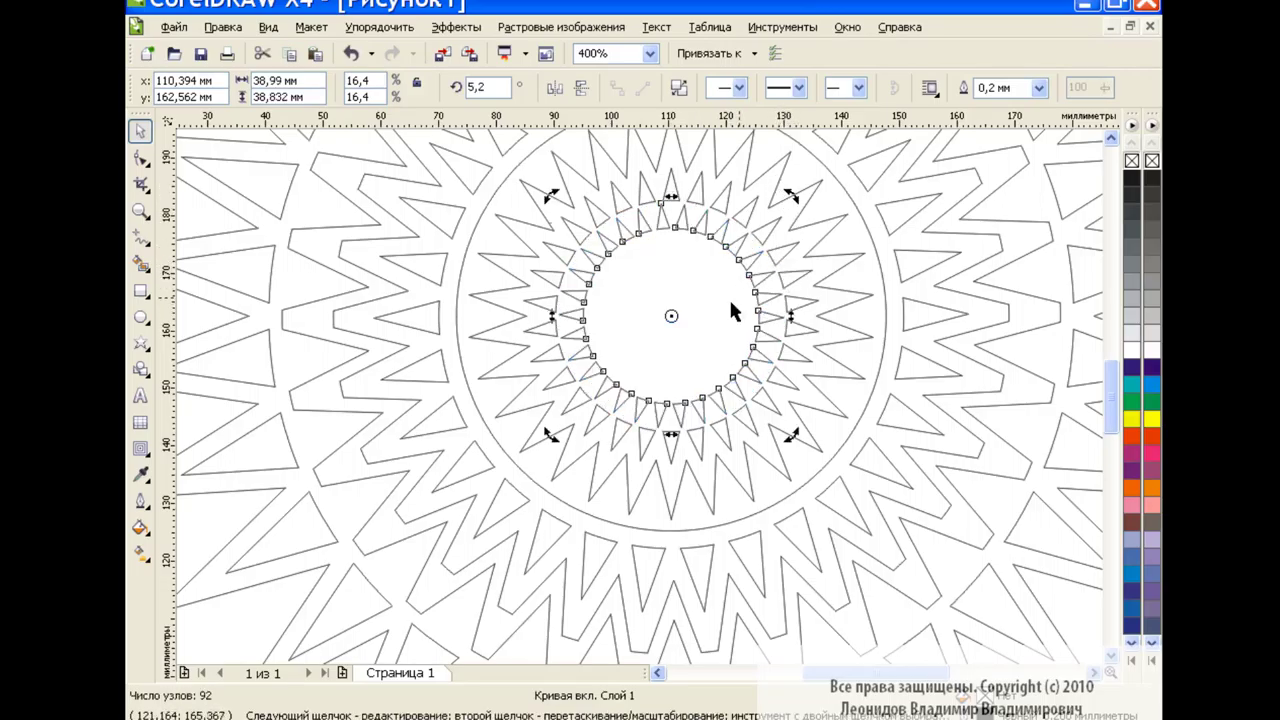
left_click(866, 240)
left_click(757, 272)
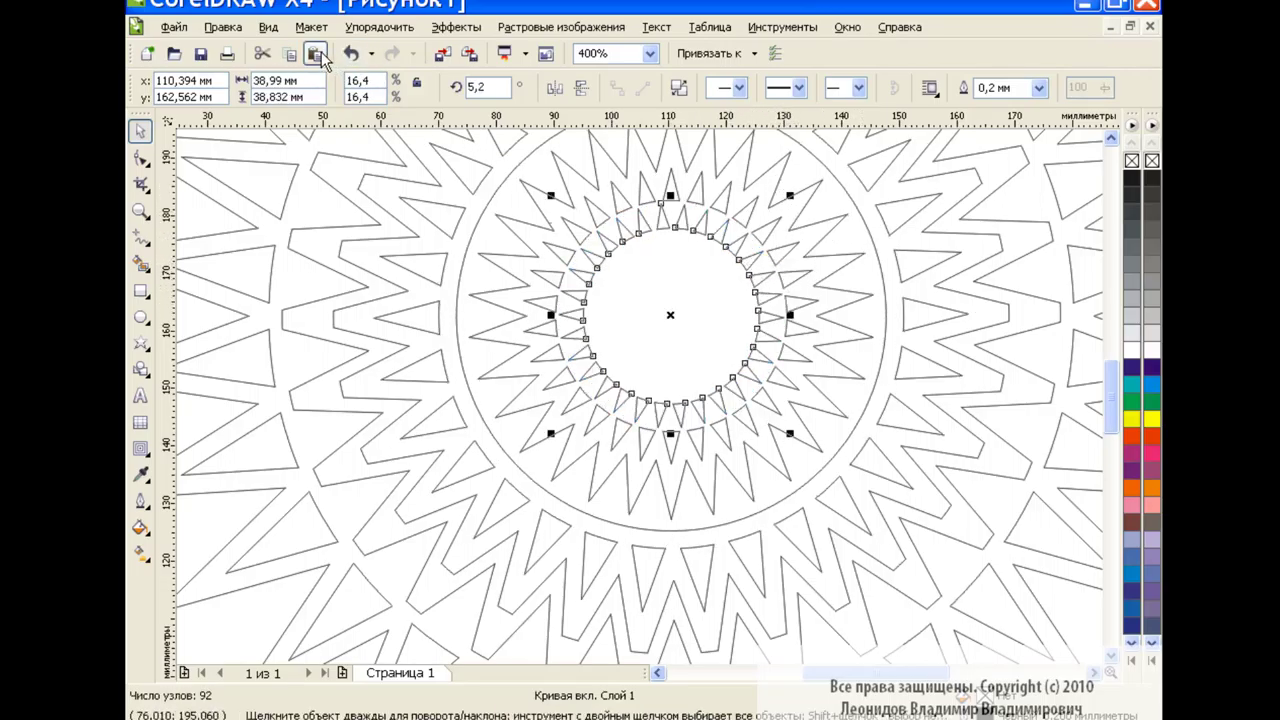
Paste another star copy, shrink it to about 59%, rotate it, and paste one more
left_click(316, 55)
left_click_drag(824, 162, 742, 245)
left_click(668, 315)
left_click(700, 217)
left_click(316, 55)
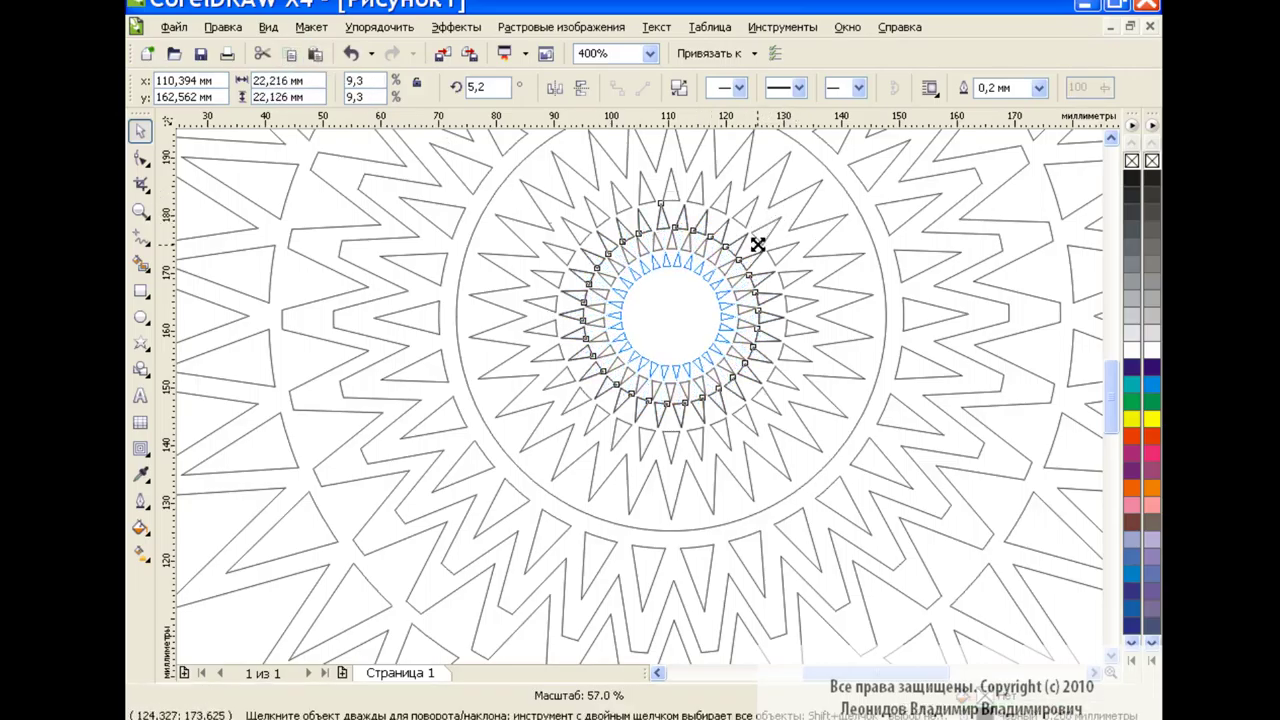
Paste a copy of the large star, shrink it into the centre, and zoom back to 200%
left_click(1025, 262)
left_click(290, 55)
scroll(1113, 413, "down", 2)
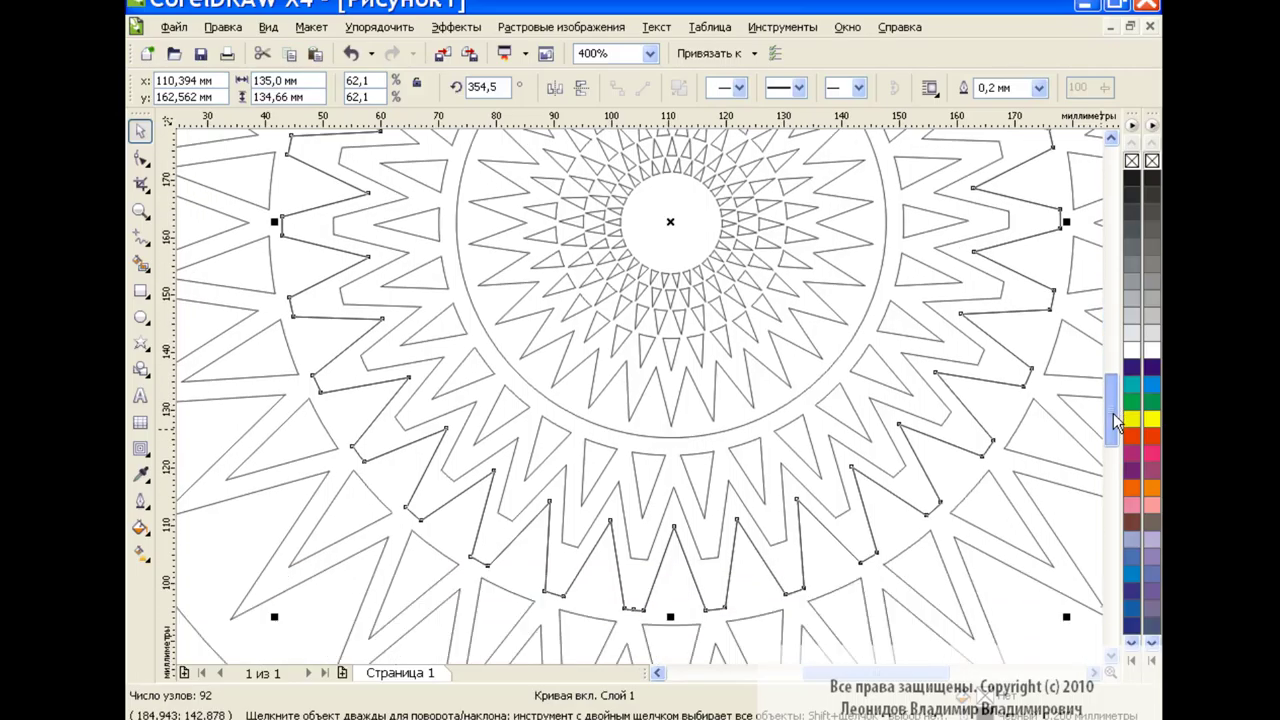
left_click_drag(1070, 617, 736, 278)
left_click(650, 53)
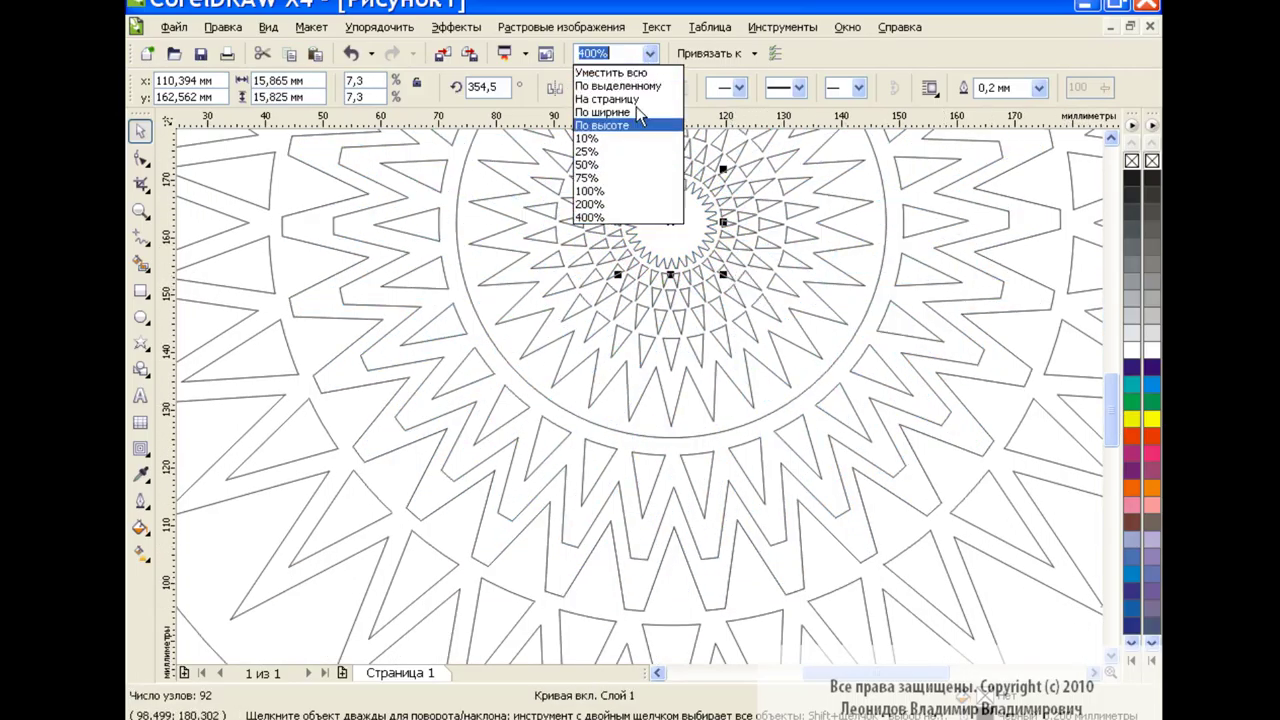
left_click(625, 200)
left_click(1075, 375)
scroll(1108, 386, "up", 2)
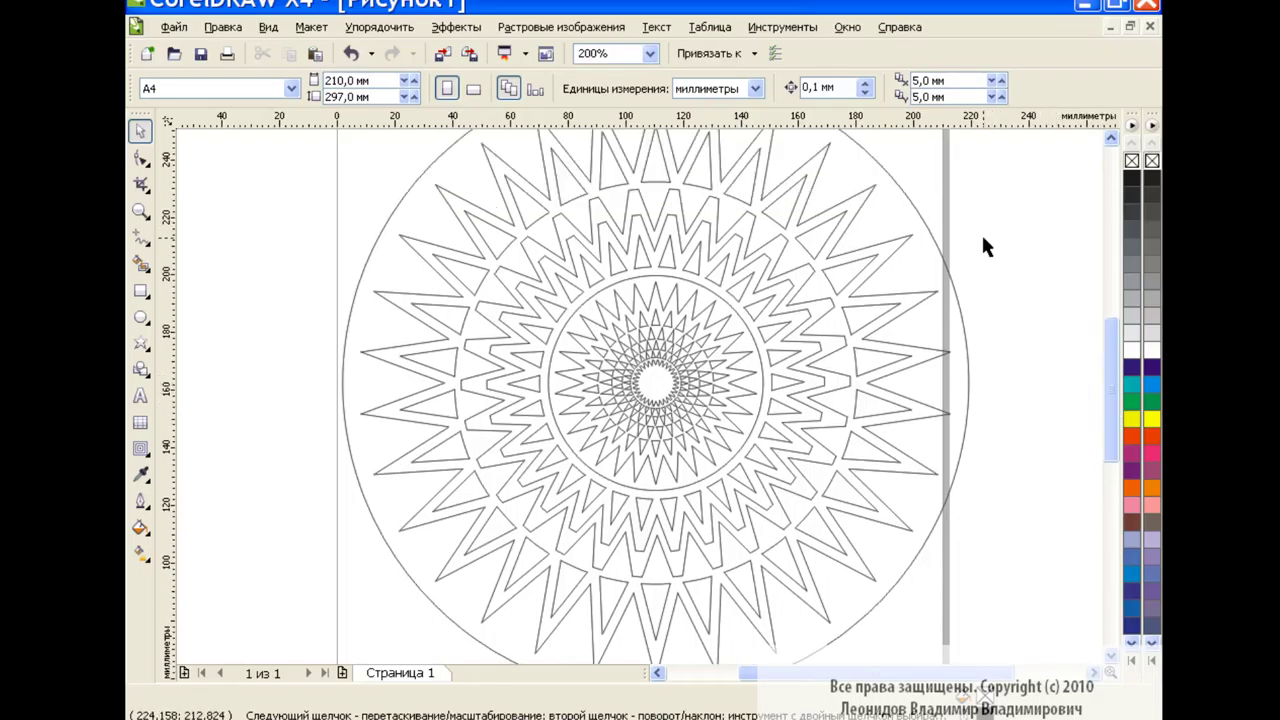
Zoom out to the whole page and copy-paste the entire rosette
left_click(650, 53)
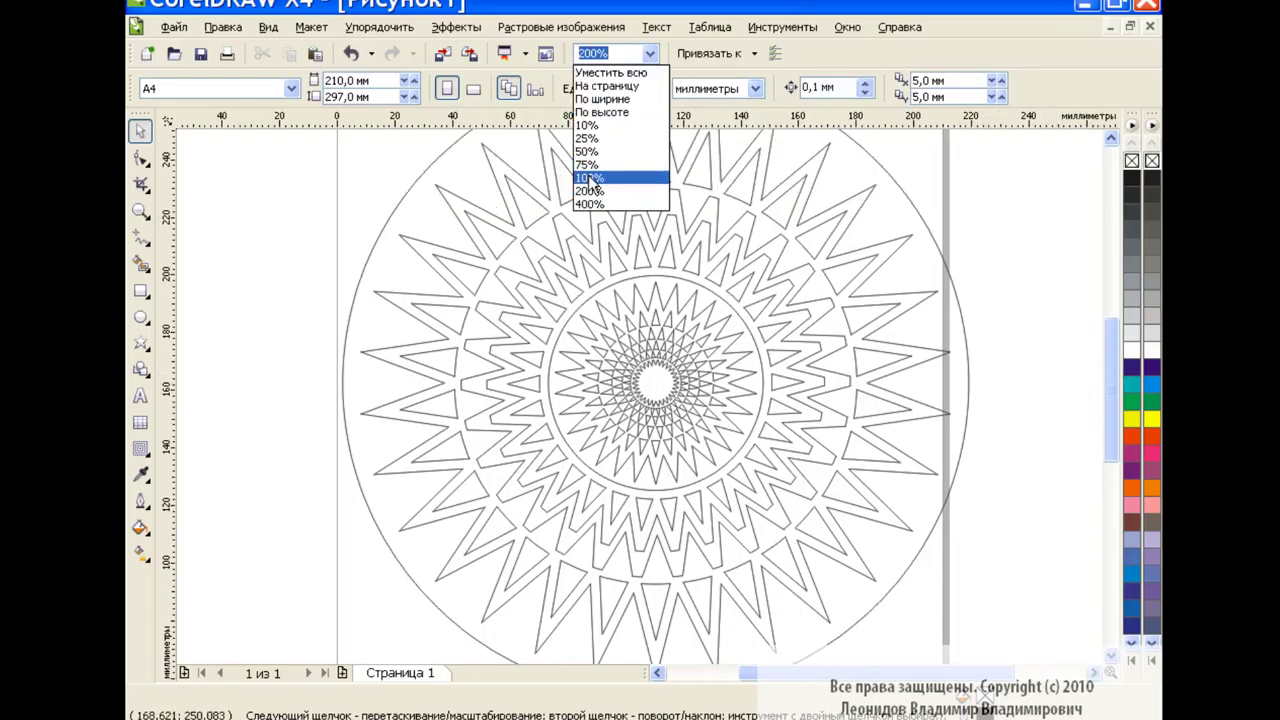
left_click(590, 178)
mouse_move(409, 194)
left_mouse_down()
mouse_move(830, 565)
mouse_move(616, 358)
left_mouse_up()
left_click(288, 57)
key("ctrl+v")
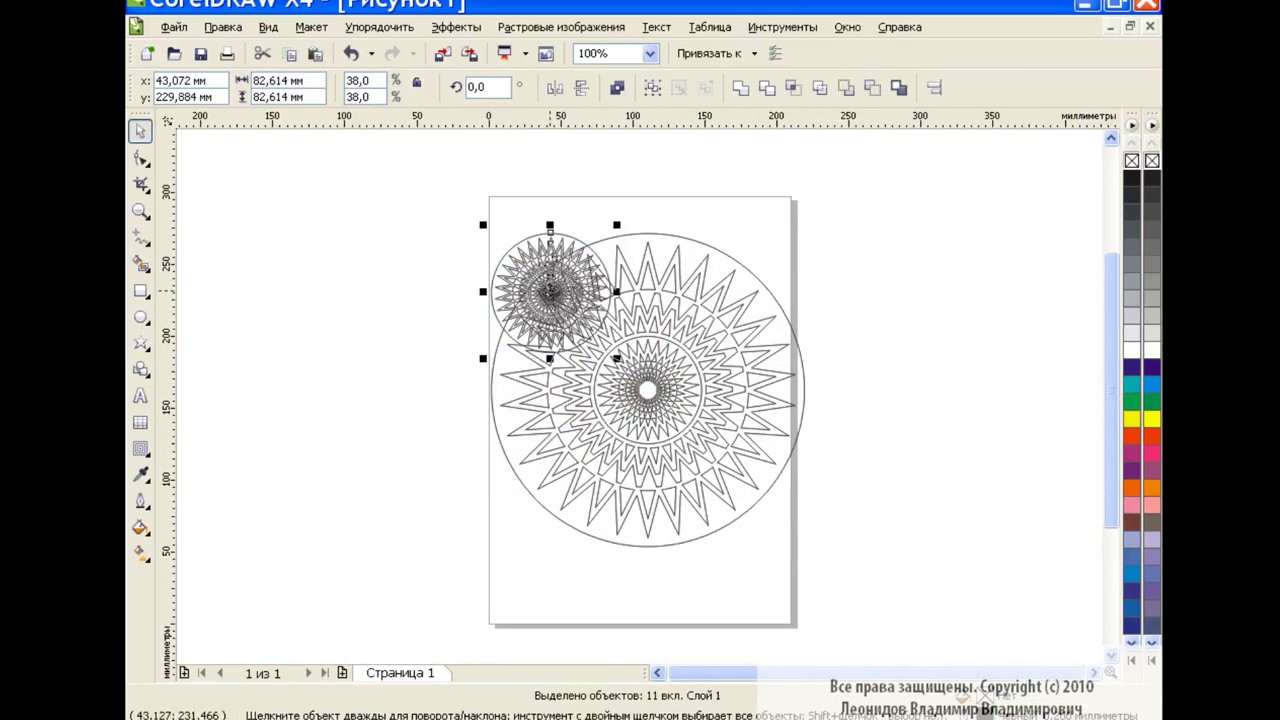
Move the 38% copy off the page's top-left corner and zoom back to 200%
left_click_drag(550, 290, 260, 200)
left_click(399, 366)
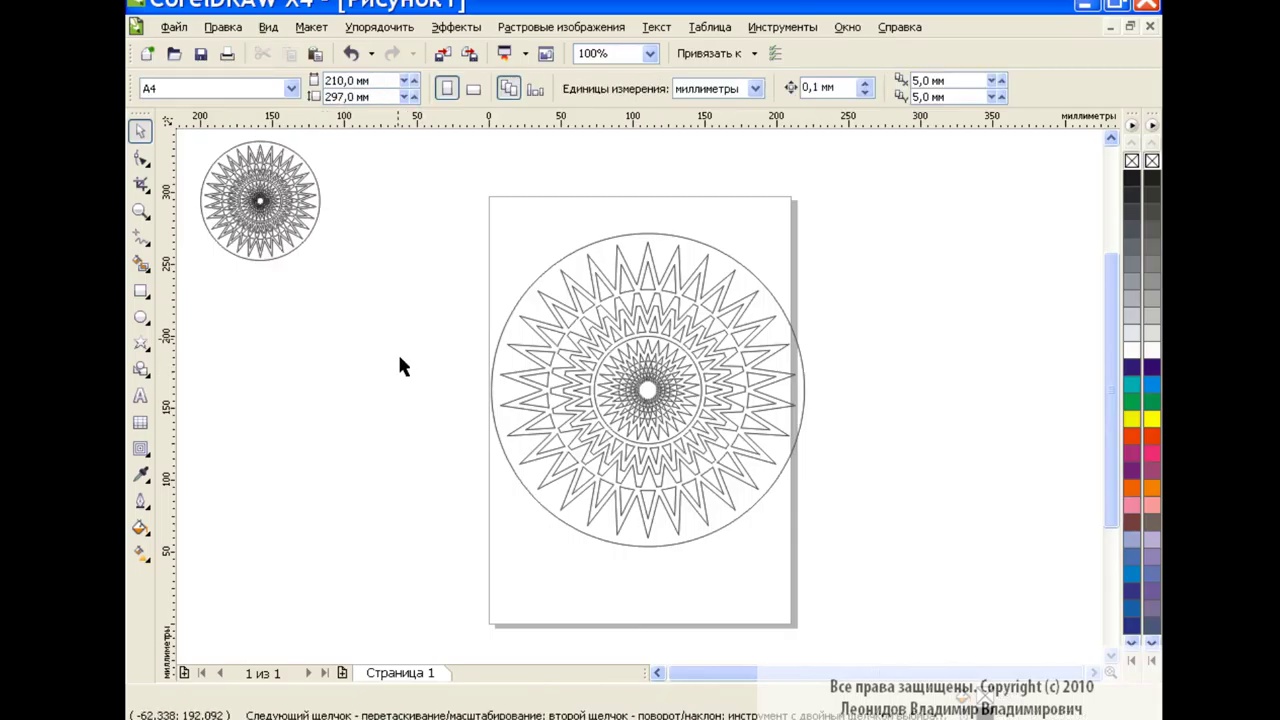
left_click(650, 53)
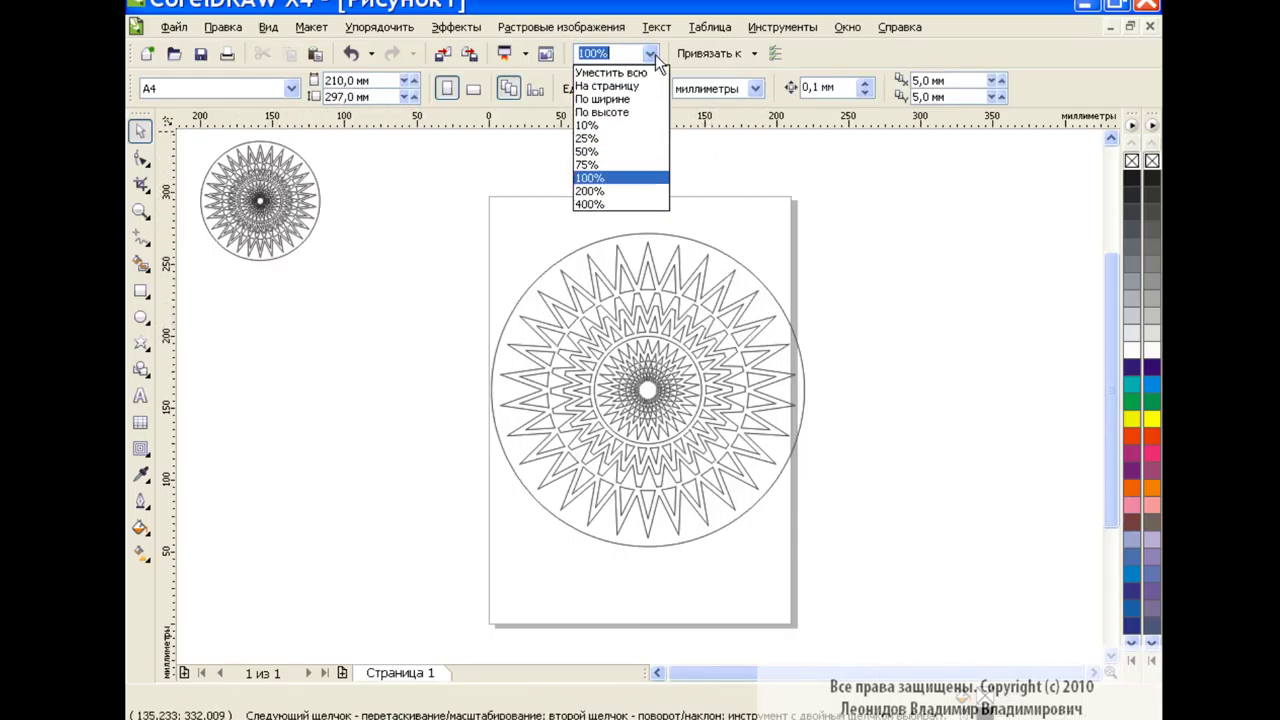
left_click(612, 195)
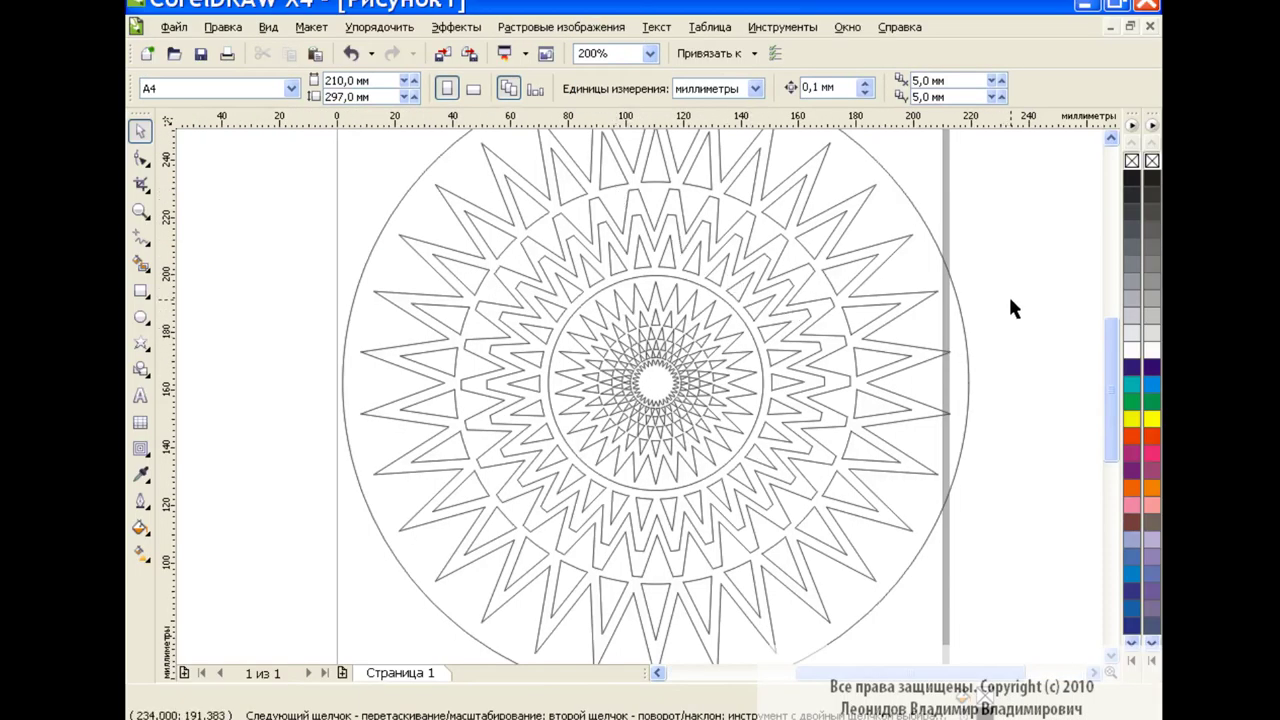
left_click(929, 253)
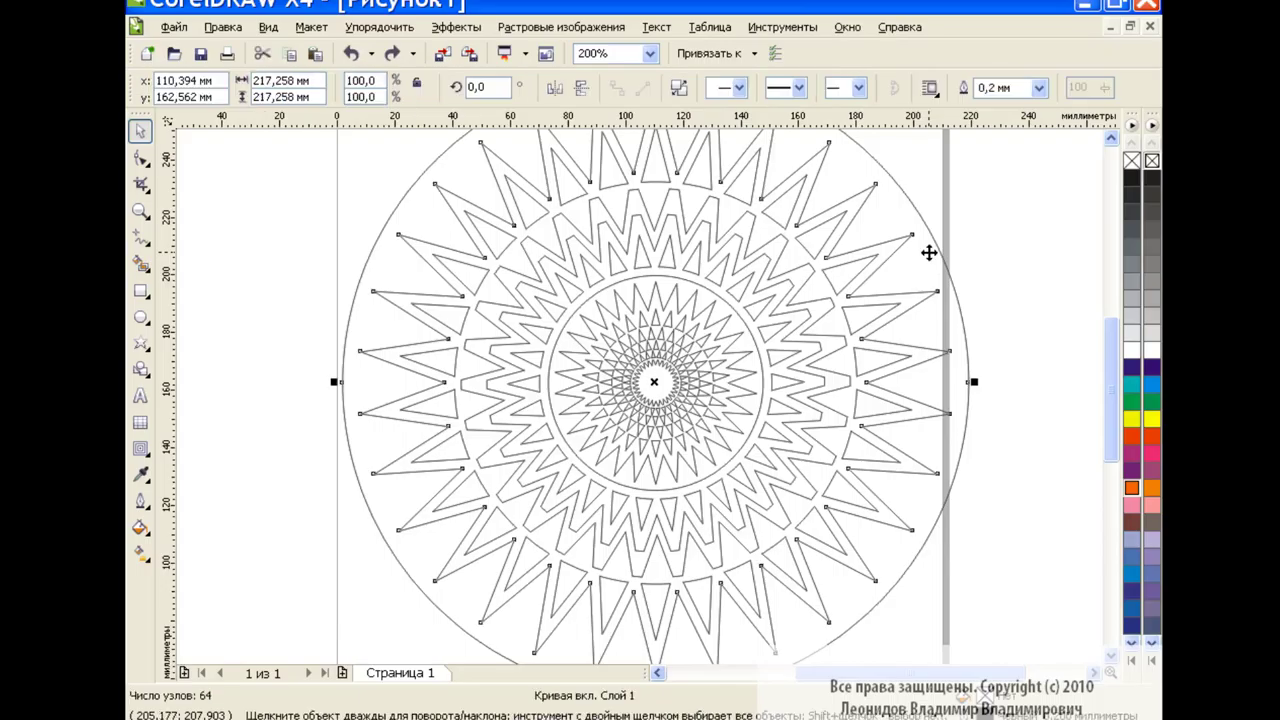
Fill the outer ring orange and the inner star yellow from the palette
left_click(1133, 490)
left_click(866, 364)
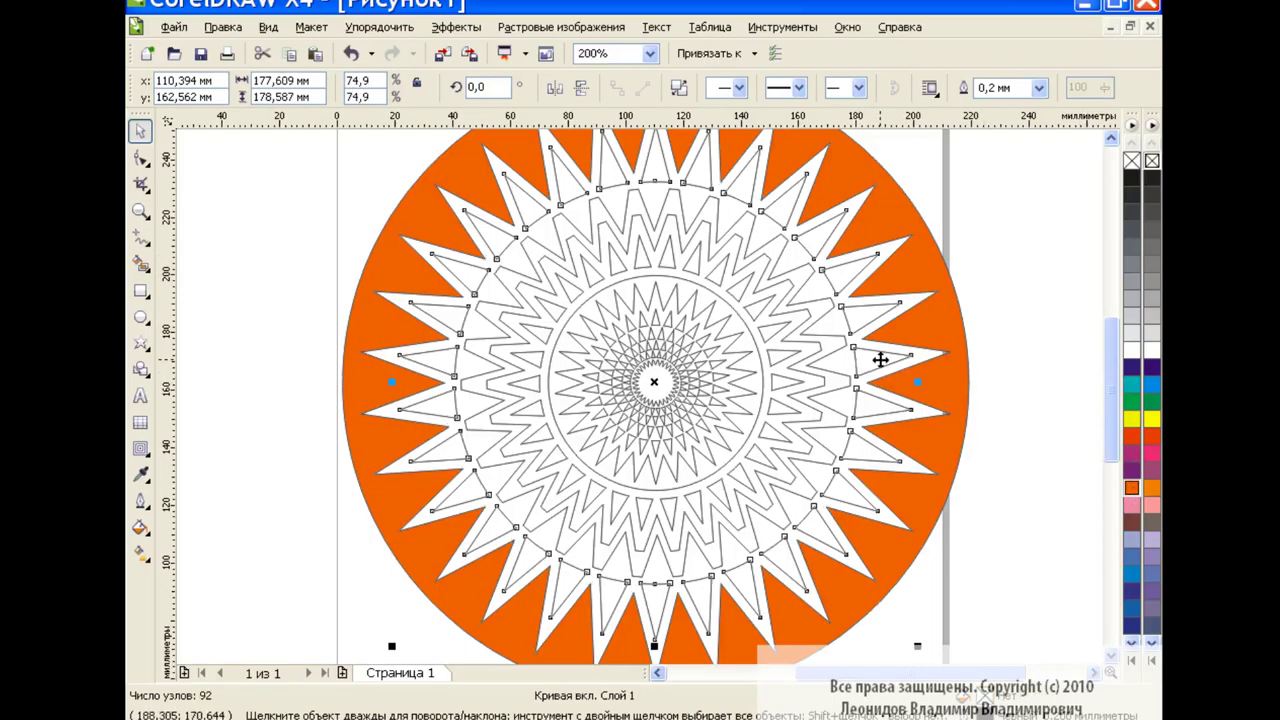
left_click(1133, 420)
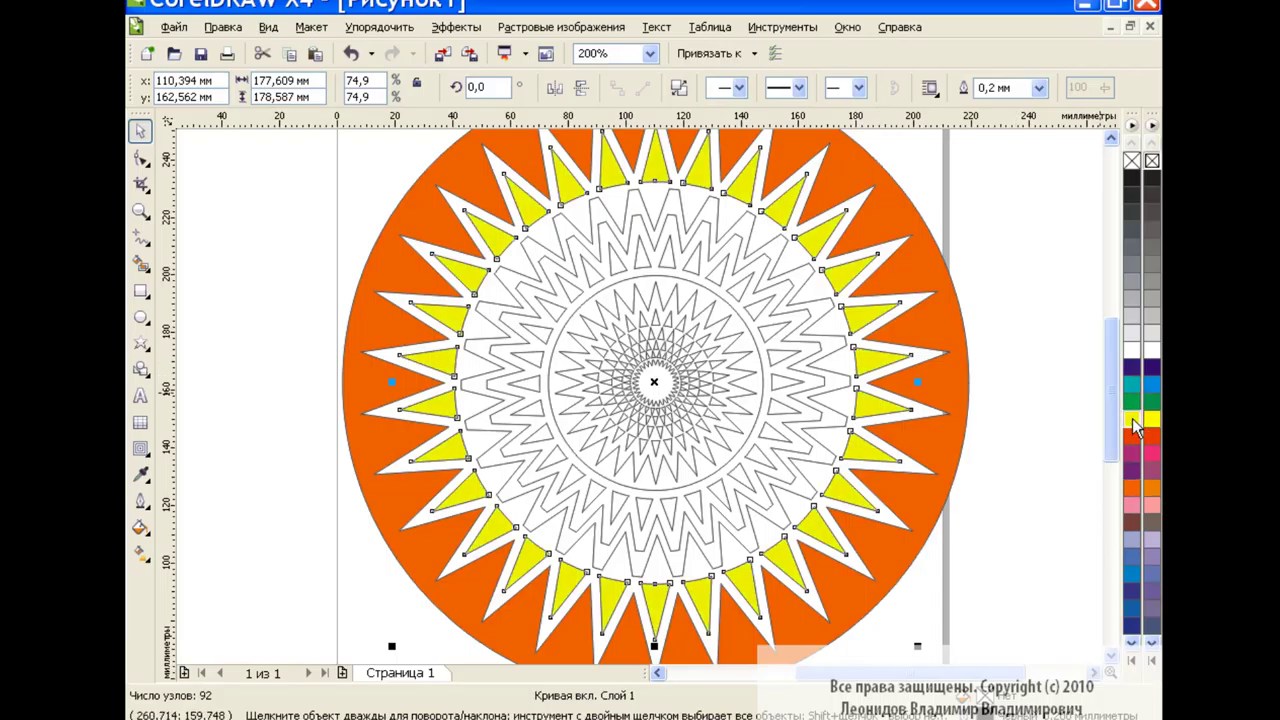
Copy the orange ring's fill to the inner zigzag ring, then darken it to brown
left_click(837, 337)
left_click(222, 27)
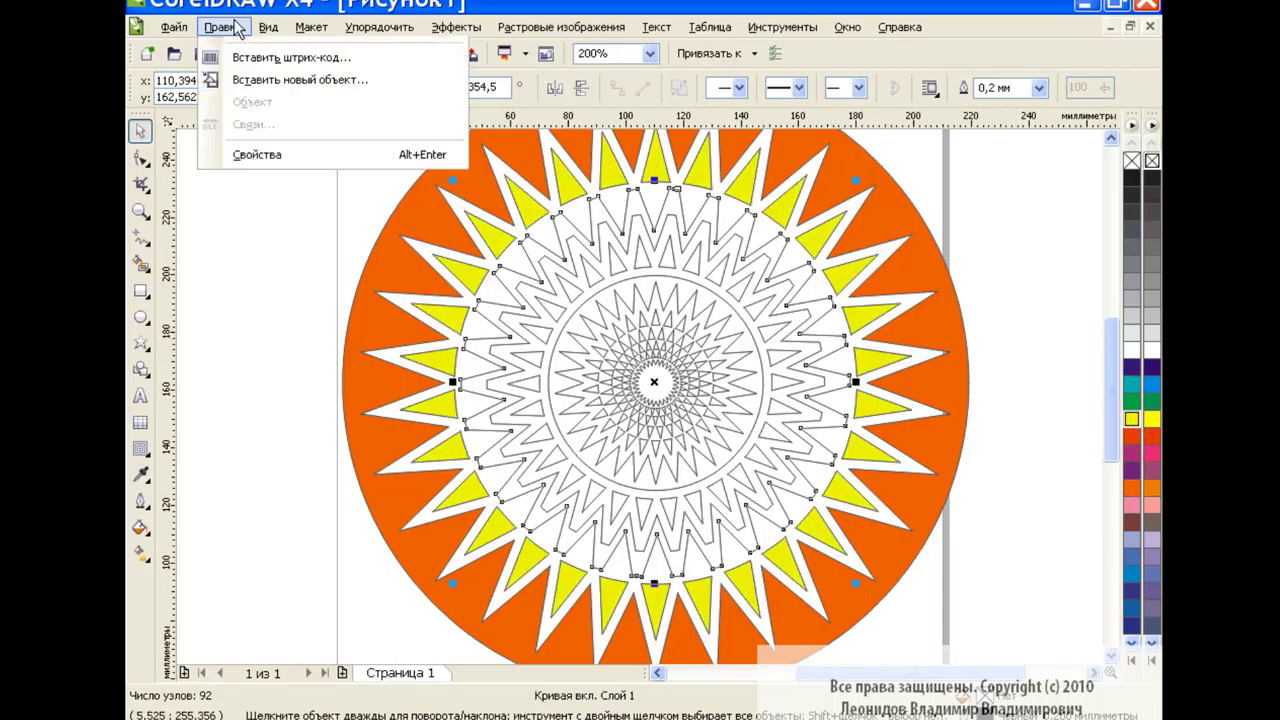
left_click(329, 310)
key("Return")
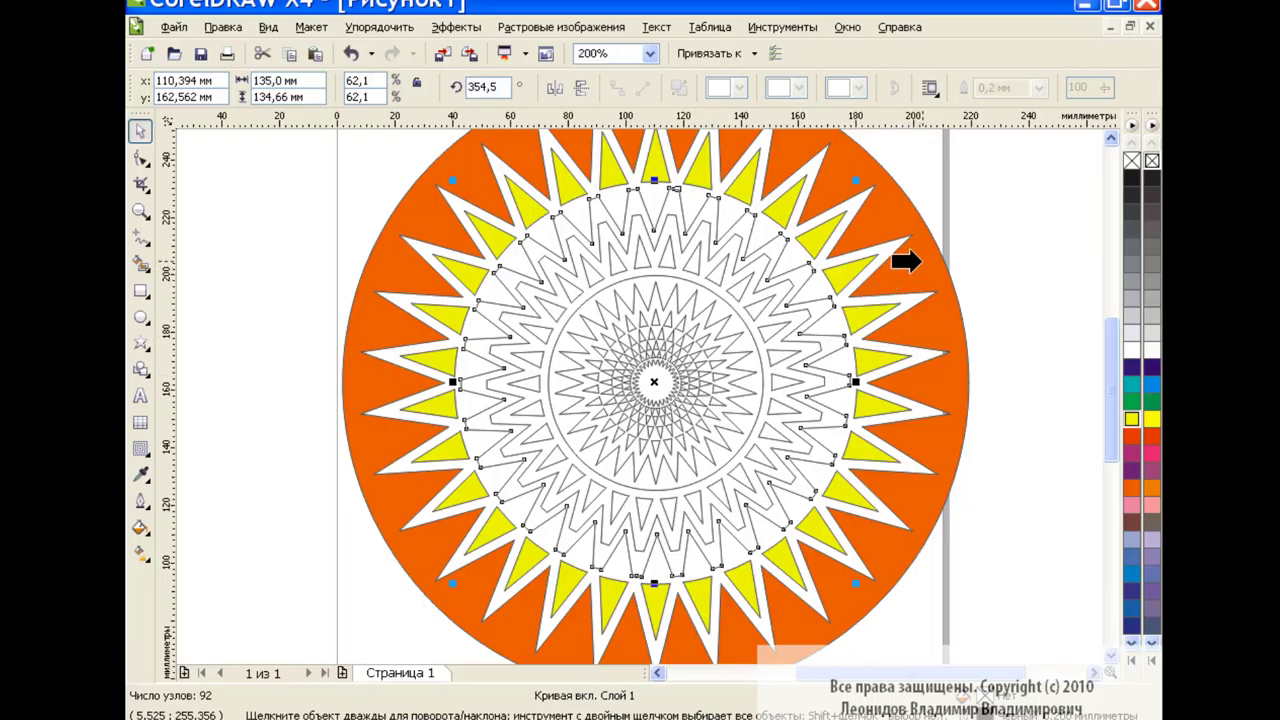
left_click(910, 278)
left_click(140, 527)
left_click(229, 531)
left_click(643, 290)
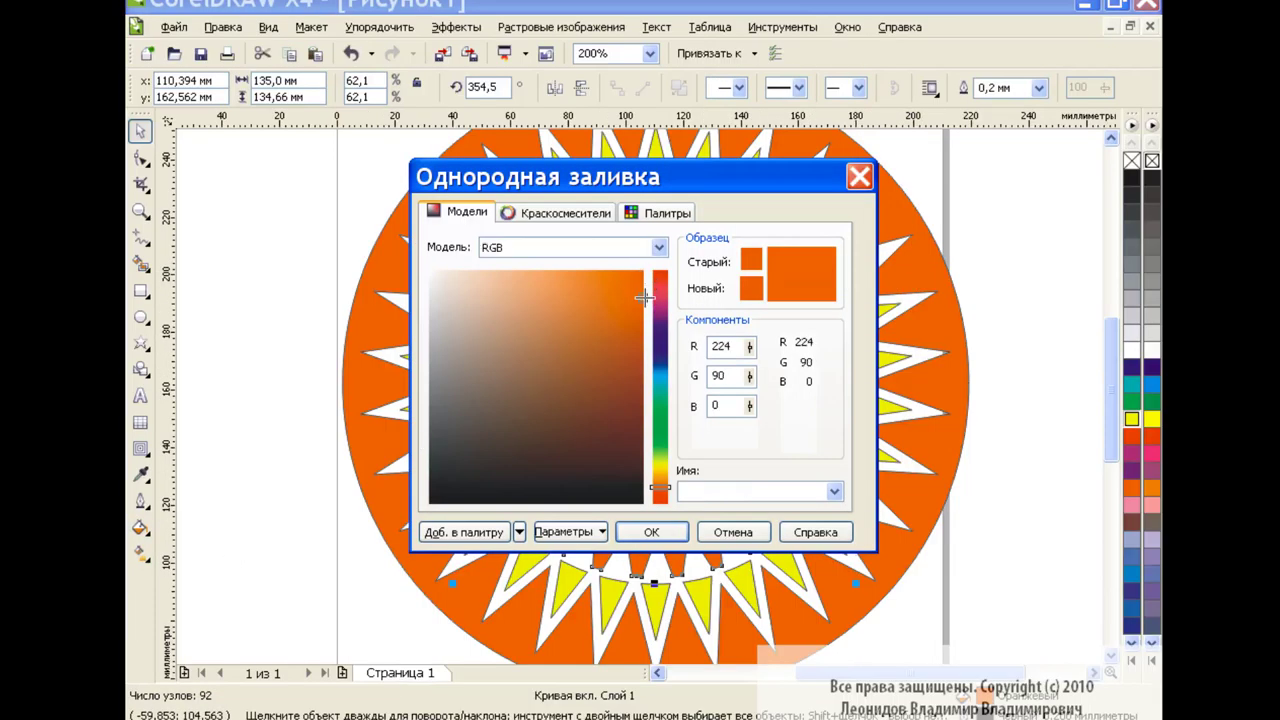
left_click(644, 340)
left_click(651, 532)
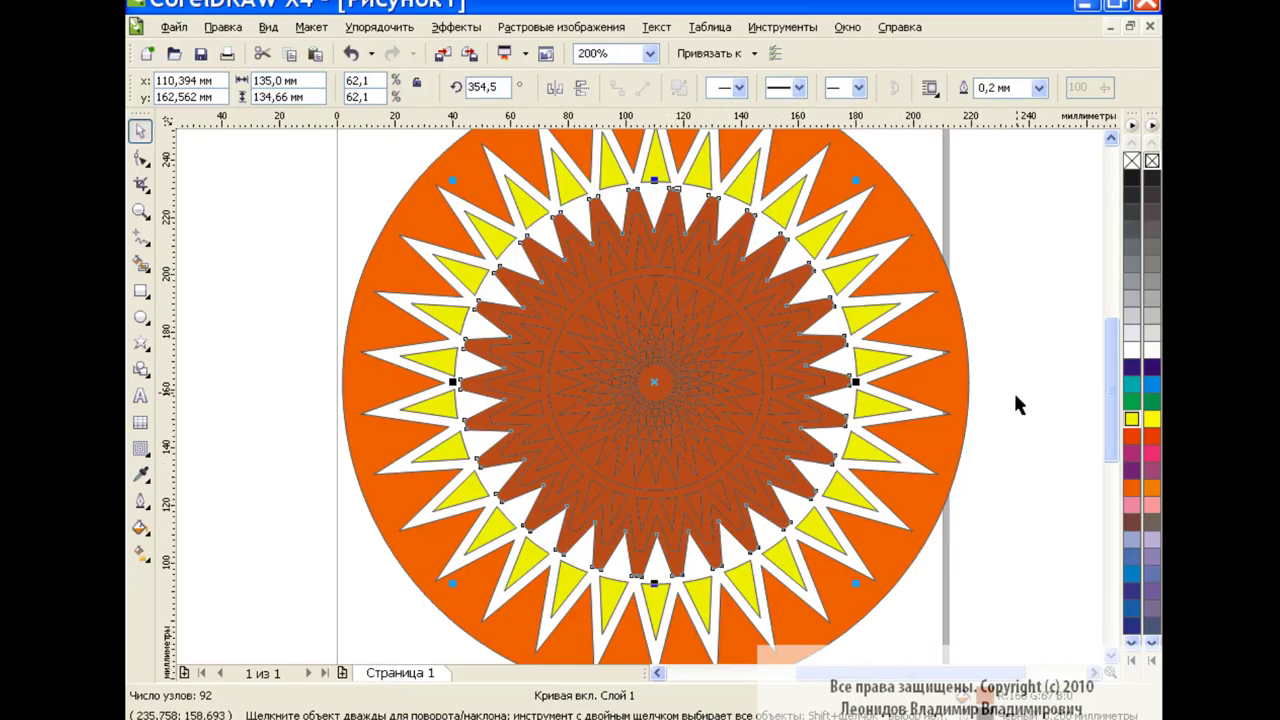
Fill the smaller inner zigzag star yellow and recolour the next inner ring with a copied fill
left_click(1013, 390)
left_click(814, 357)
left_click(1152, 418)
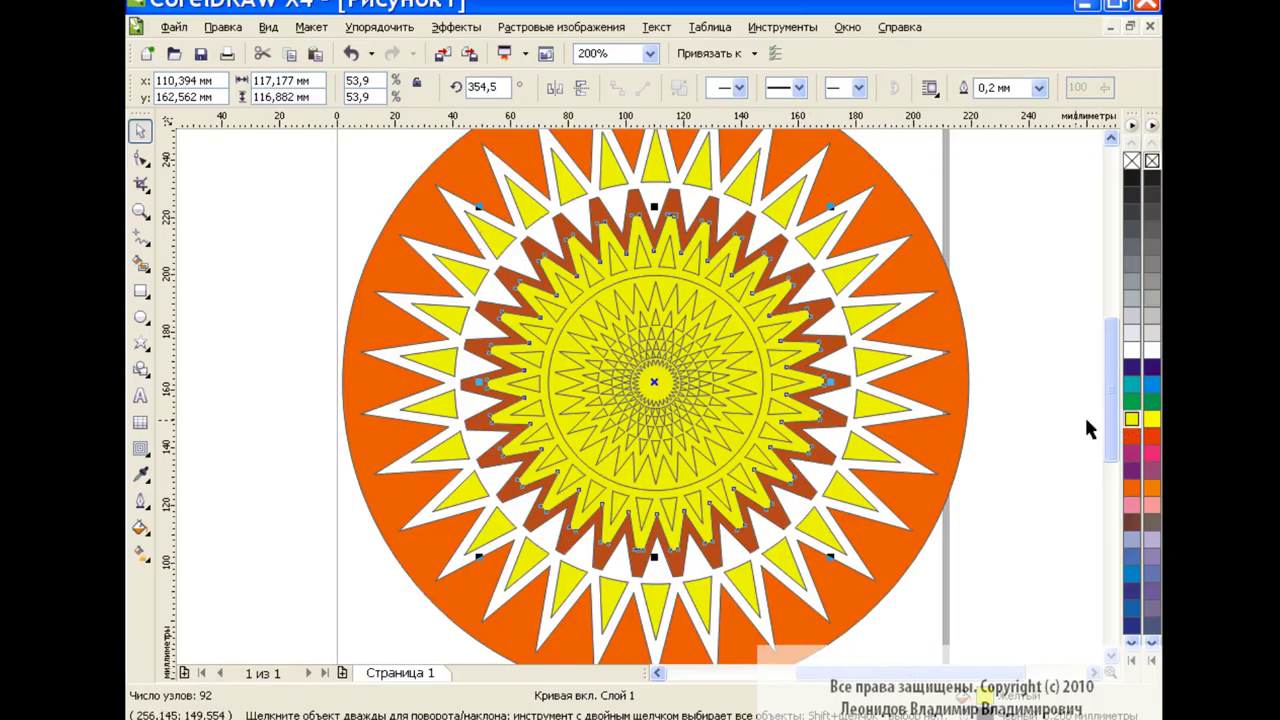
left_click(768, 342)
left_click(222, 27)
left_click(290, 310)
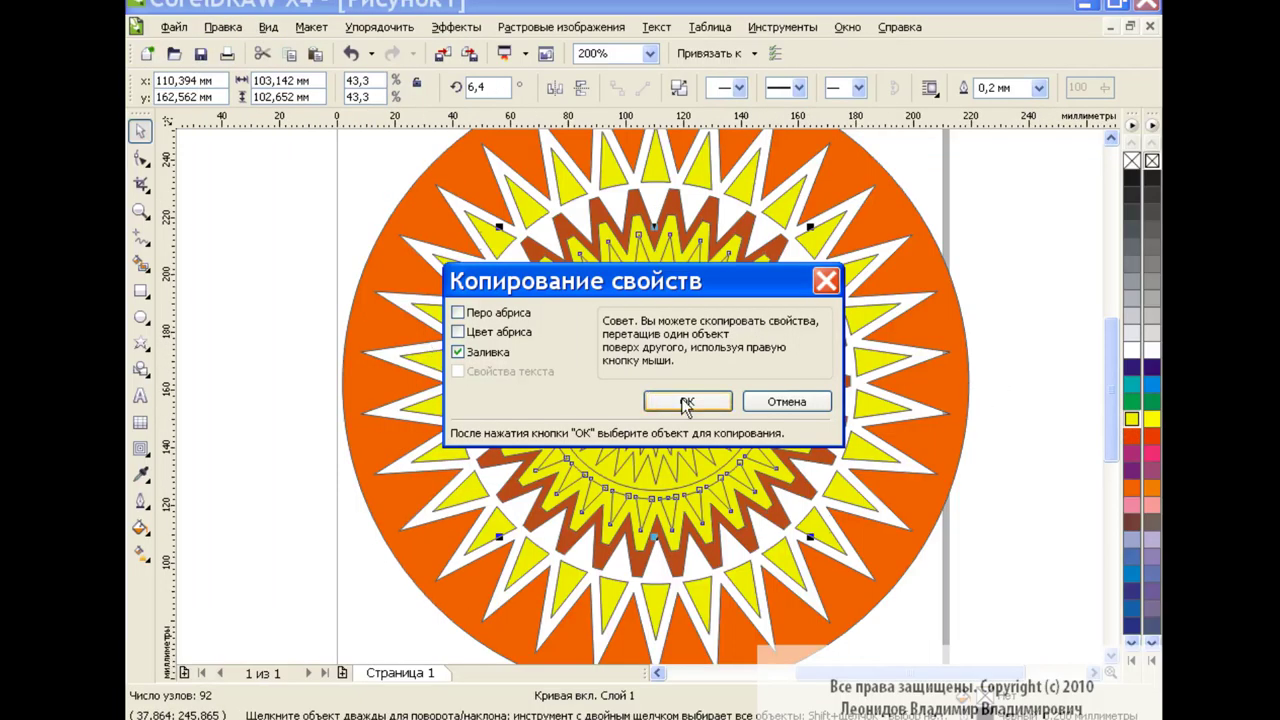
left_click(722, 400)
left_click(833, 350)
left_click(140, 527)
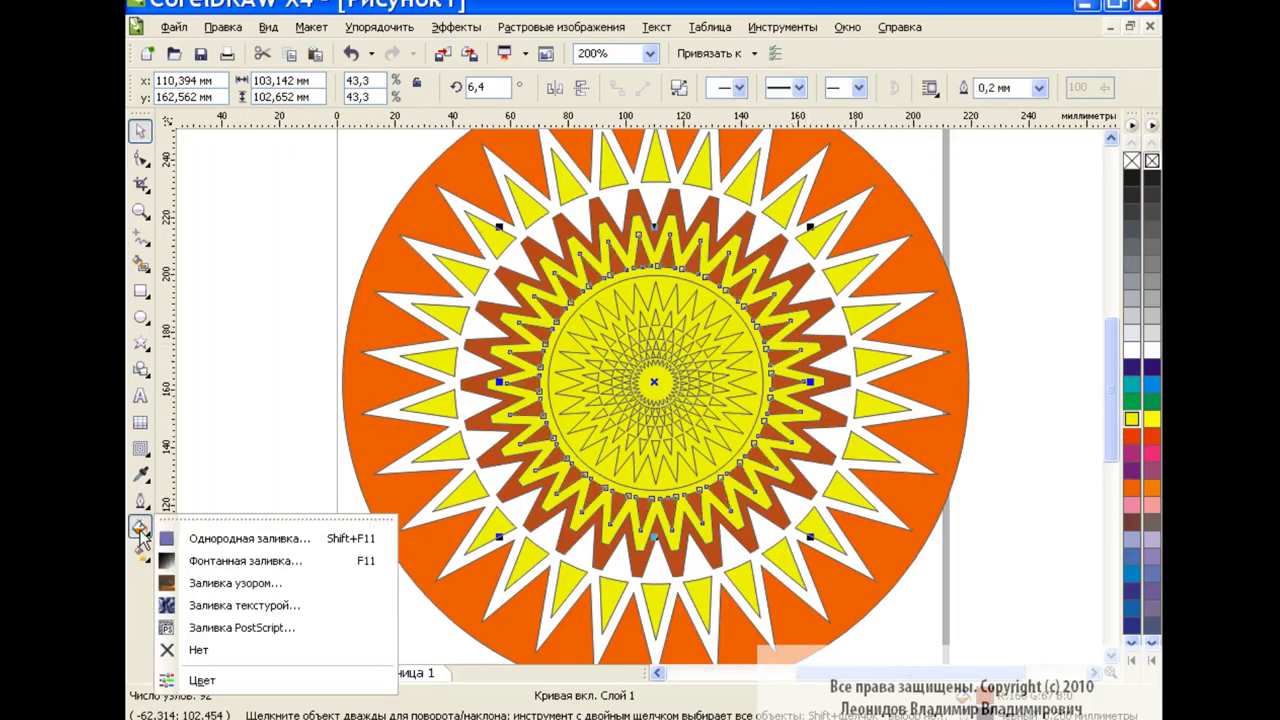
left_click(230, 540)
left_click(651, 532)
Give the inner yellow circle the brown ring's fill
left_click(968, 431)
left_click(753, 363)
left_click(222, 27)
left_click(262, 150)
left_click(686, 400)
left_click(768, 375)
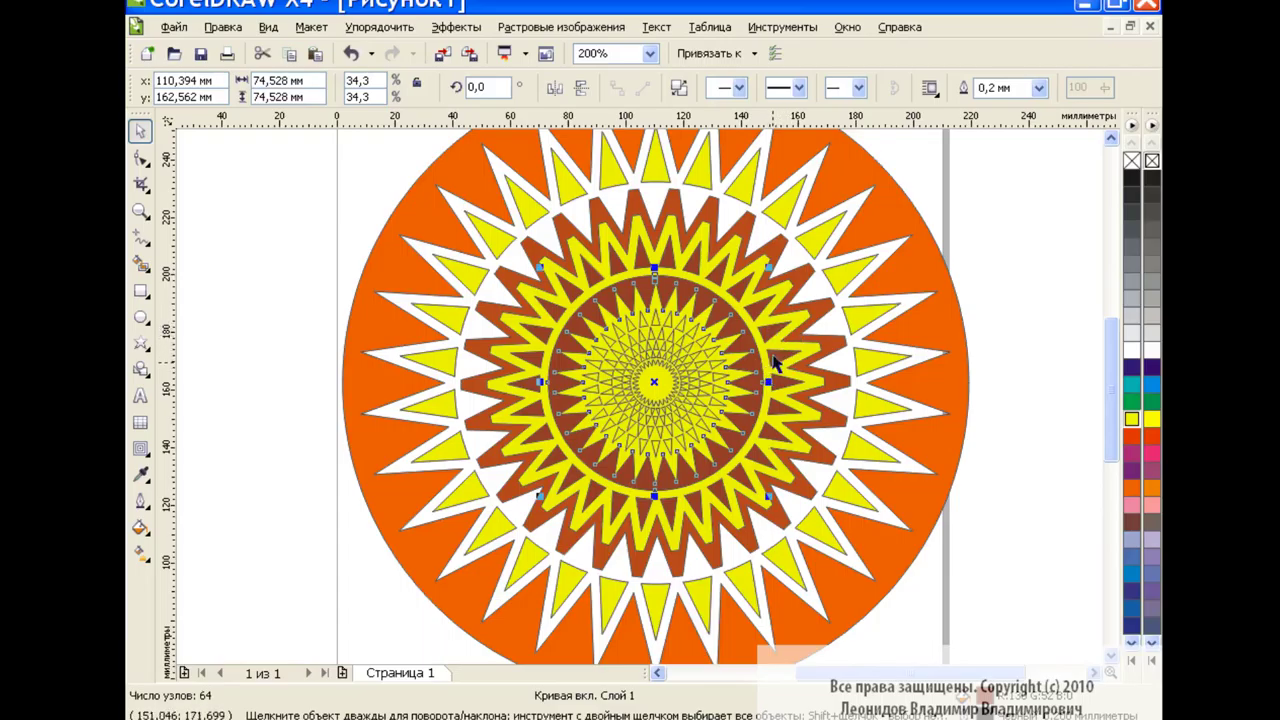
Copy the brown fill to the small central star, then fill the central star orange
left_click(717, 368)
left_click(663, 384)
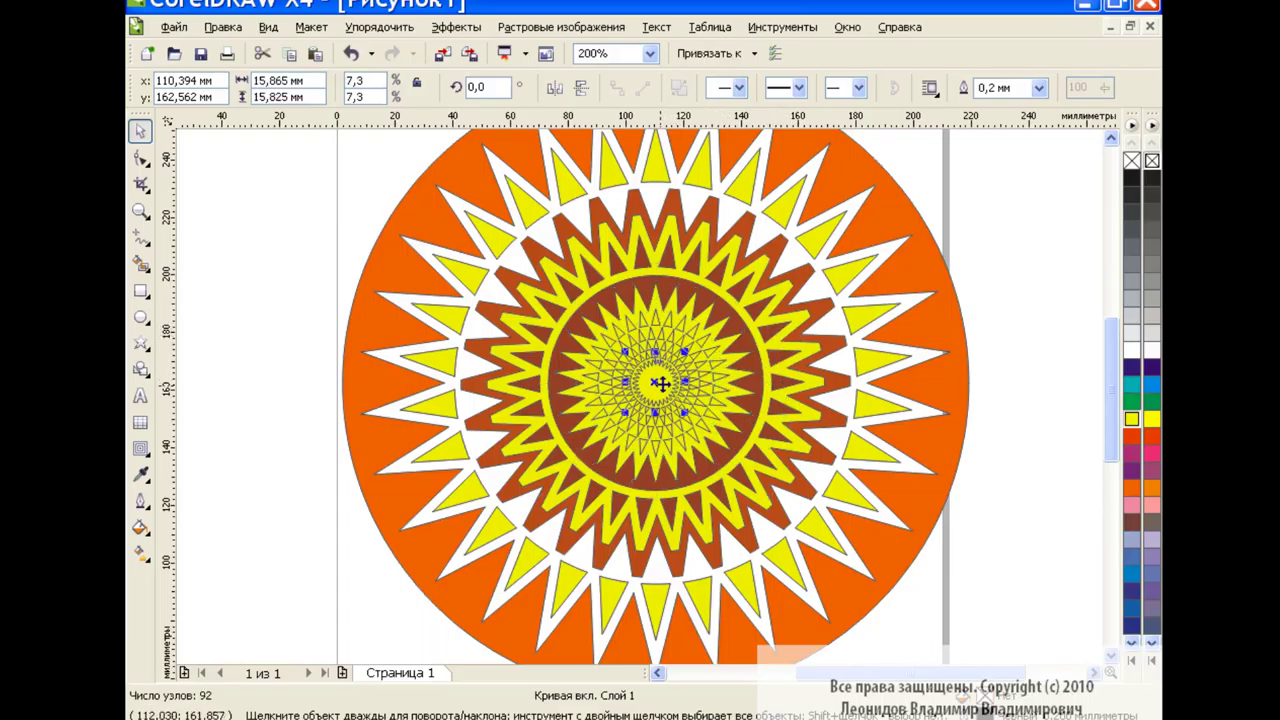
left_click(222, 27)
left_click(262, 310)
left_click(663, 402)
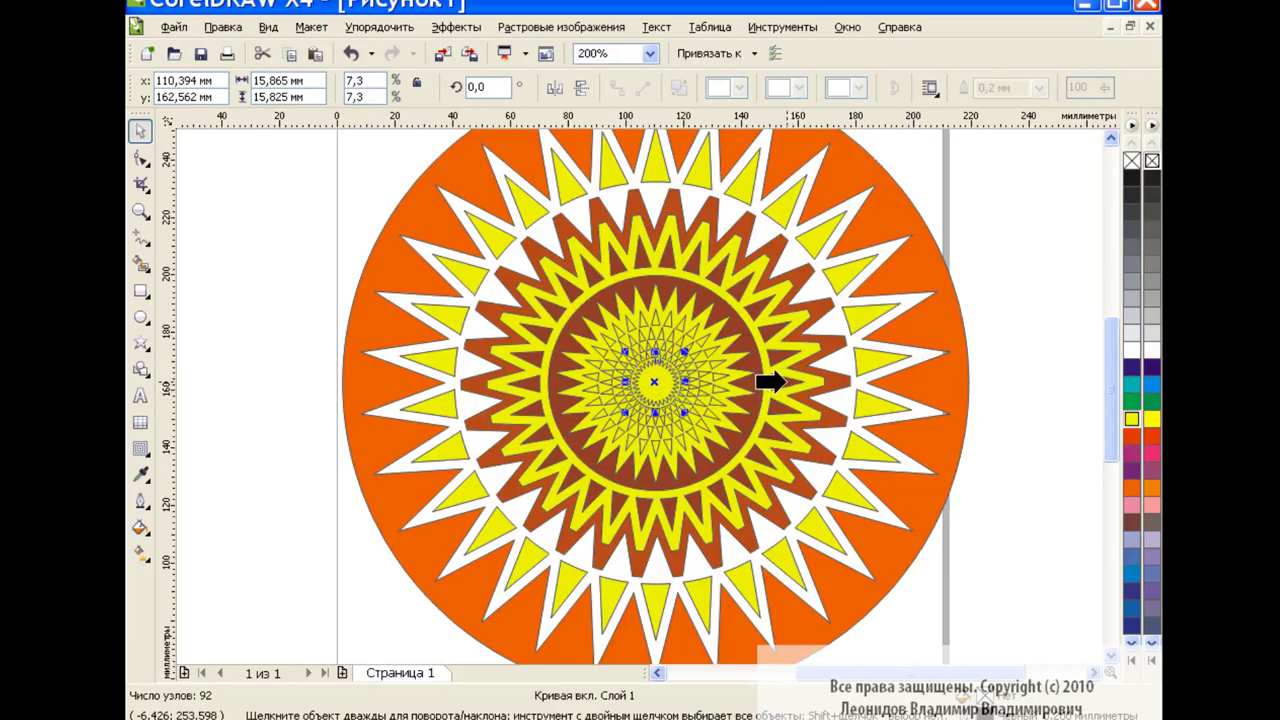
left_click(718, 370)
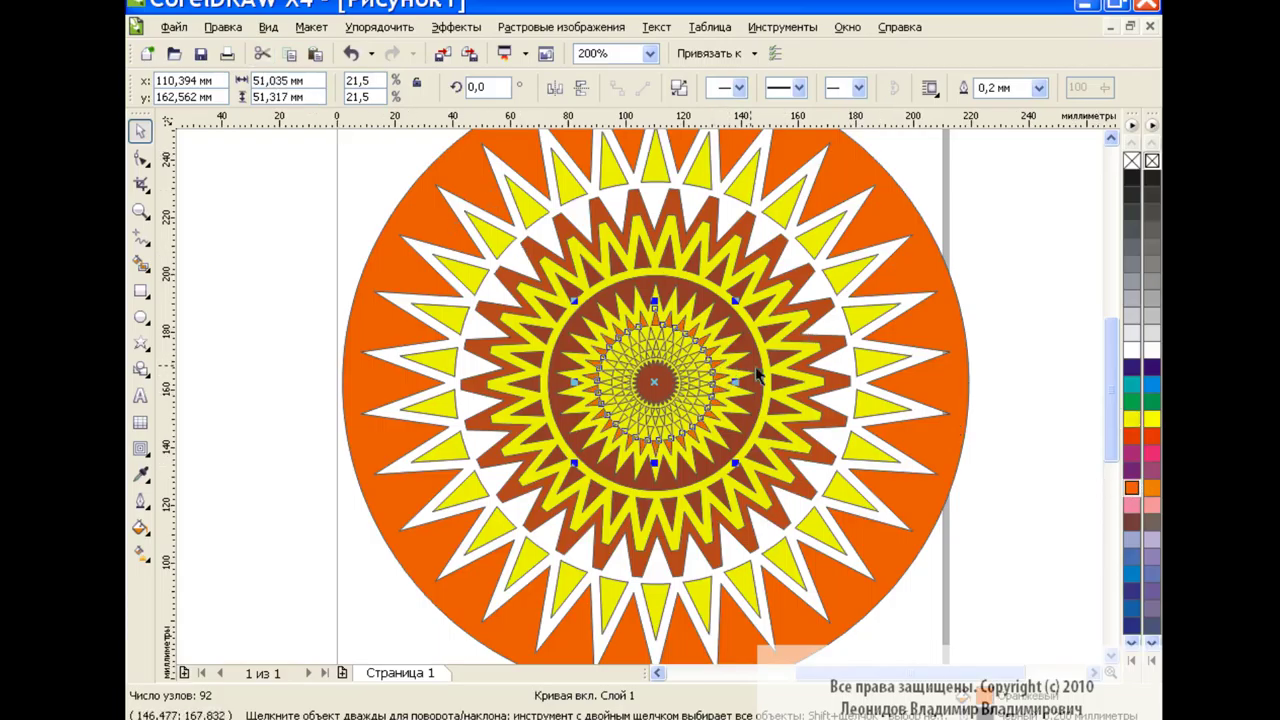
left_click(704, 368)
left_click(695, 375)
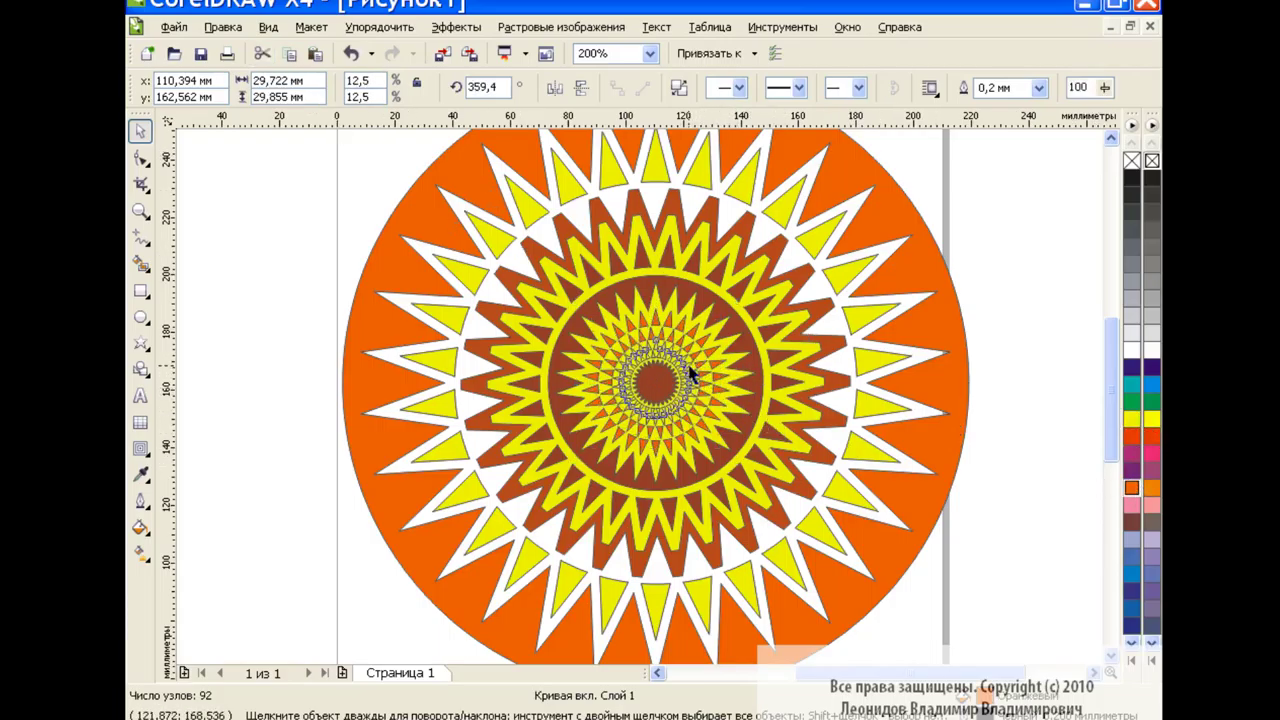
key("Escape")
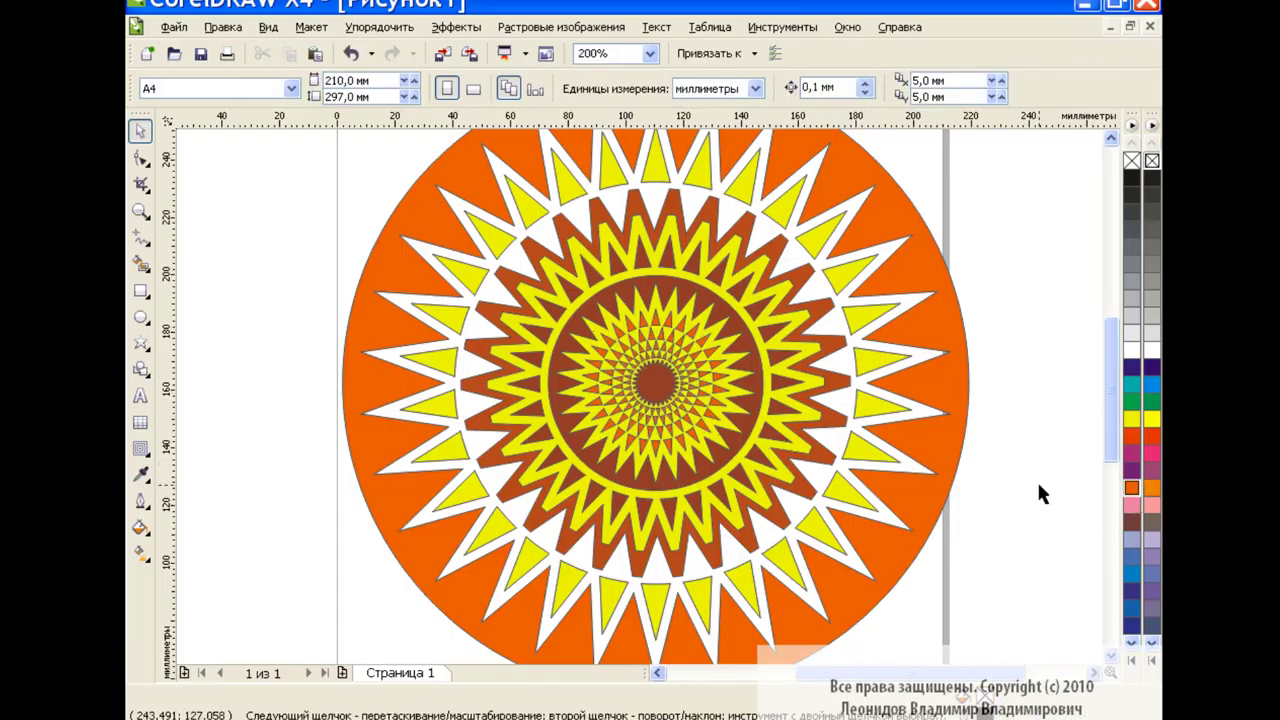
Group the coloured rosette, halve its size and place outline-free copies right of the page
left_click(650, 53)
left_click(600, 179)
left_click_drag(449, 189, 918, 568)
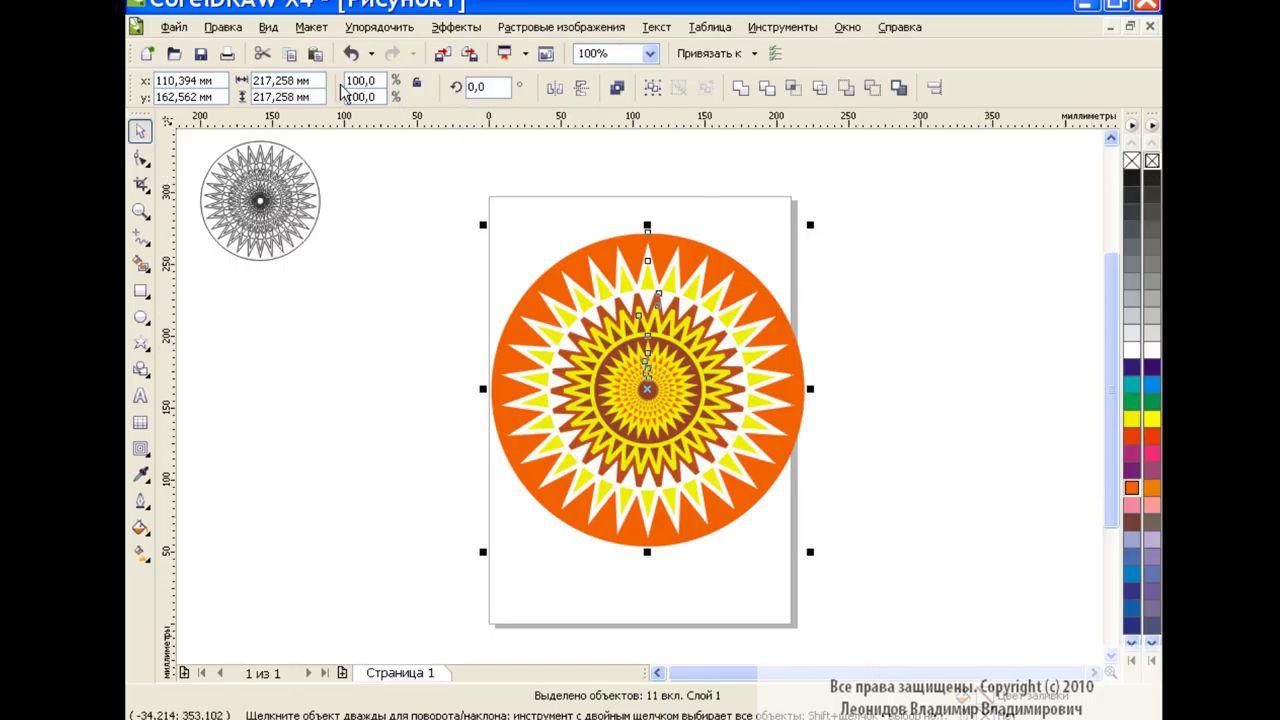
left_click(351, 53)
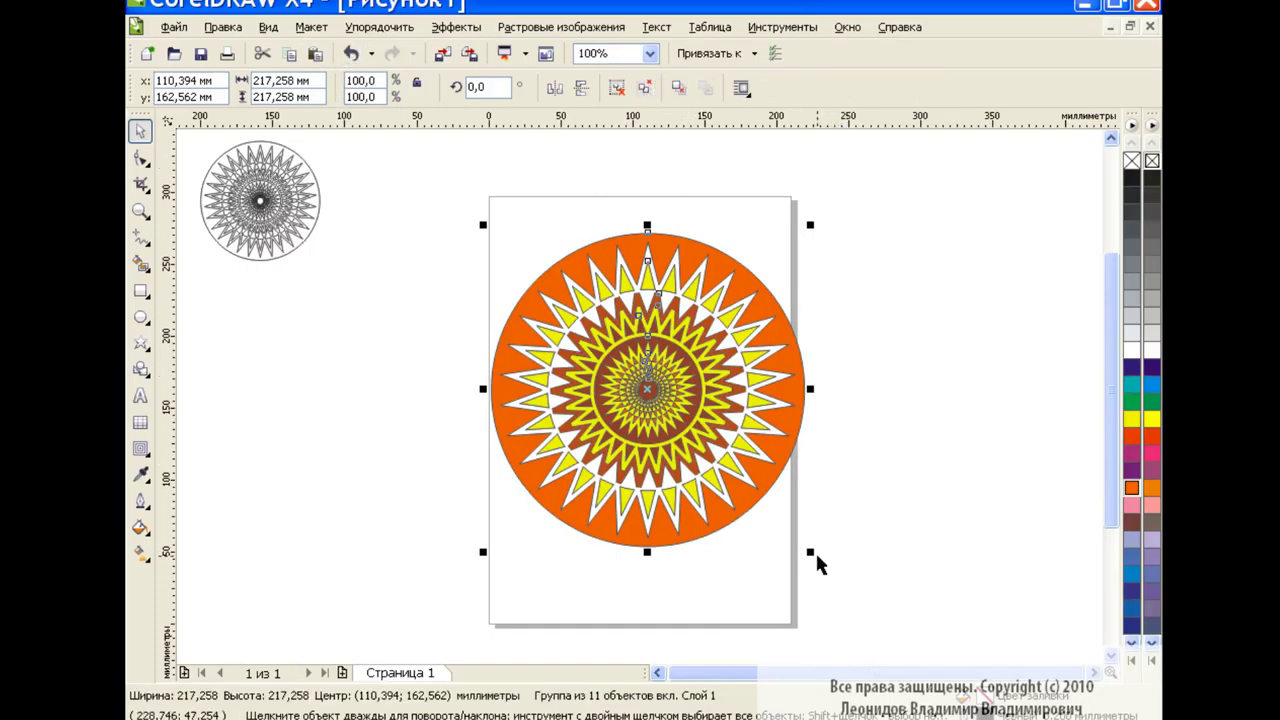
left_click_drag(810, 552, 657, 399)
mouse_move(570, 313)
left_mouse_down()
mouse_move(983, 223)
mouse_move(990, 398)
left_mouse_up()
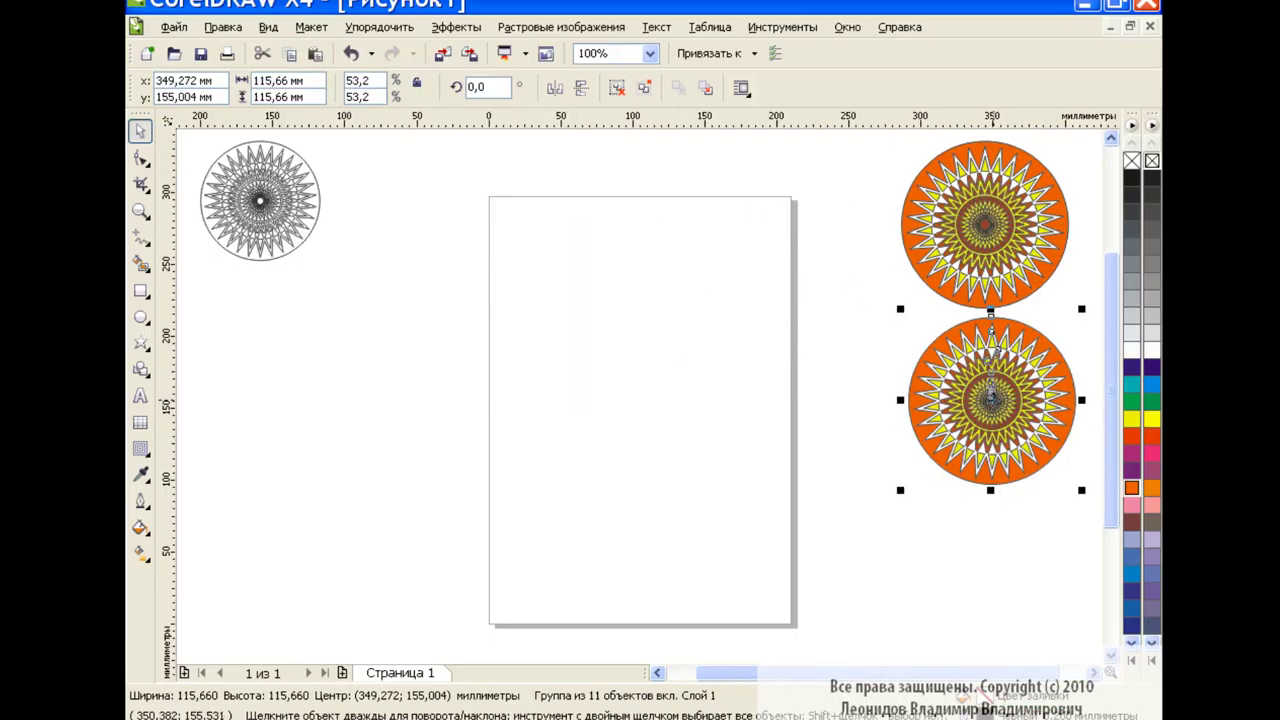
right_click(1152, 160)
left_click(832, 318)
left_click_drag(990, 398, 987, 393)
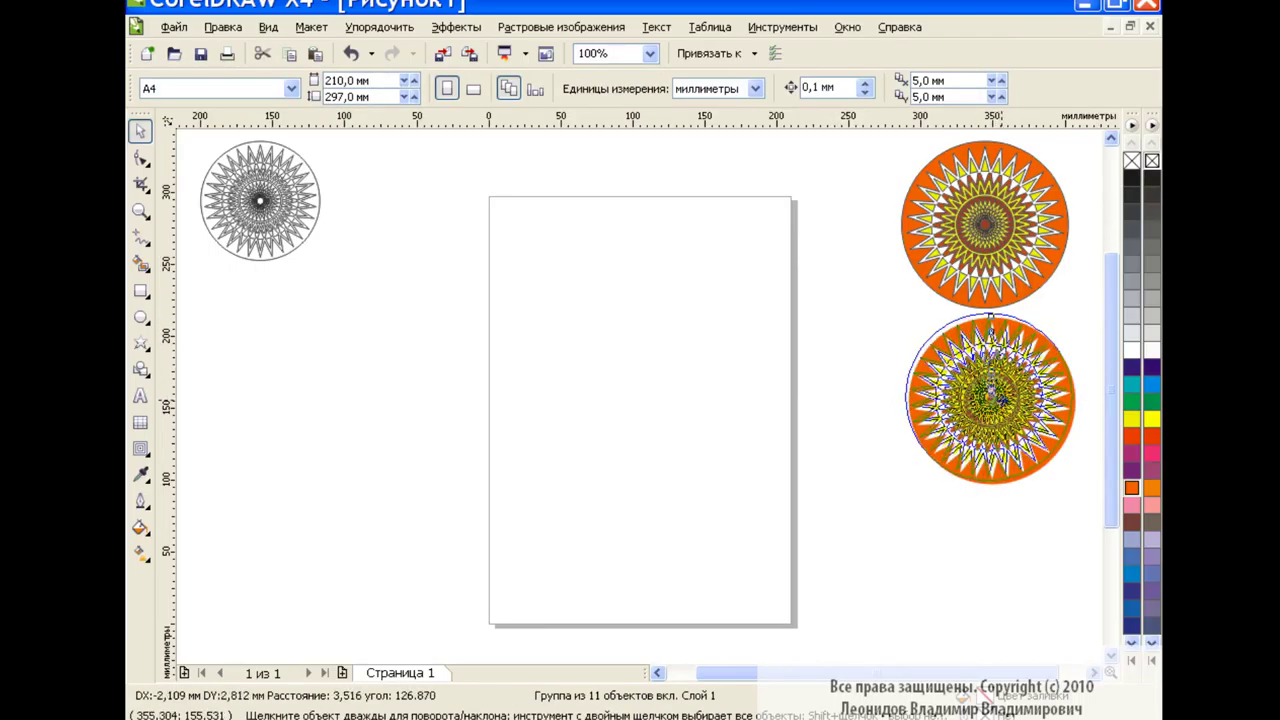
left_click(740, 371)
Duplicate the small outline rosette onto the page and enlarge it to 261.7%
left_click(285, 205)
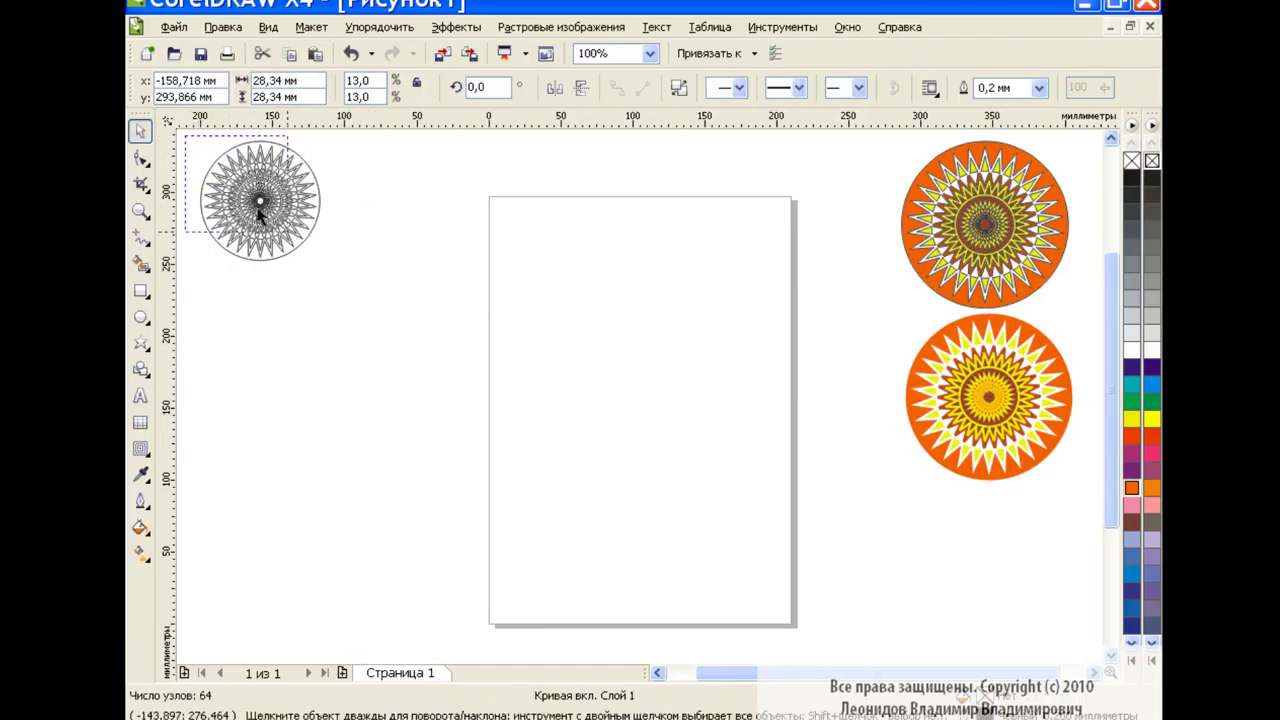
left_click_drag(205, 142, 377, 307)
left_click(289, 53)
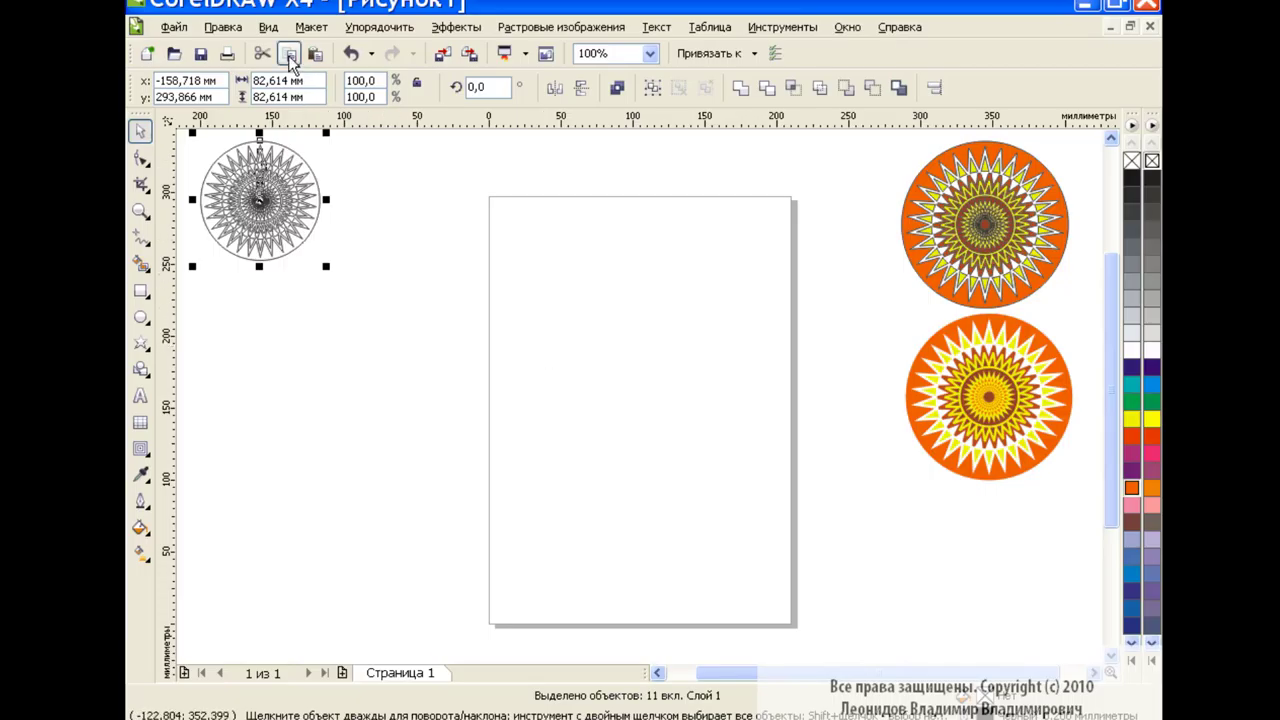
left_click_drag(260, 200, 544, 304)
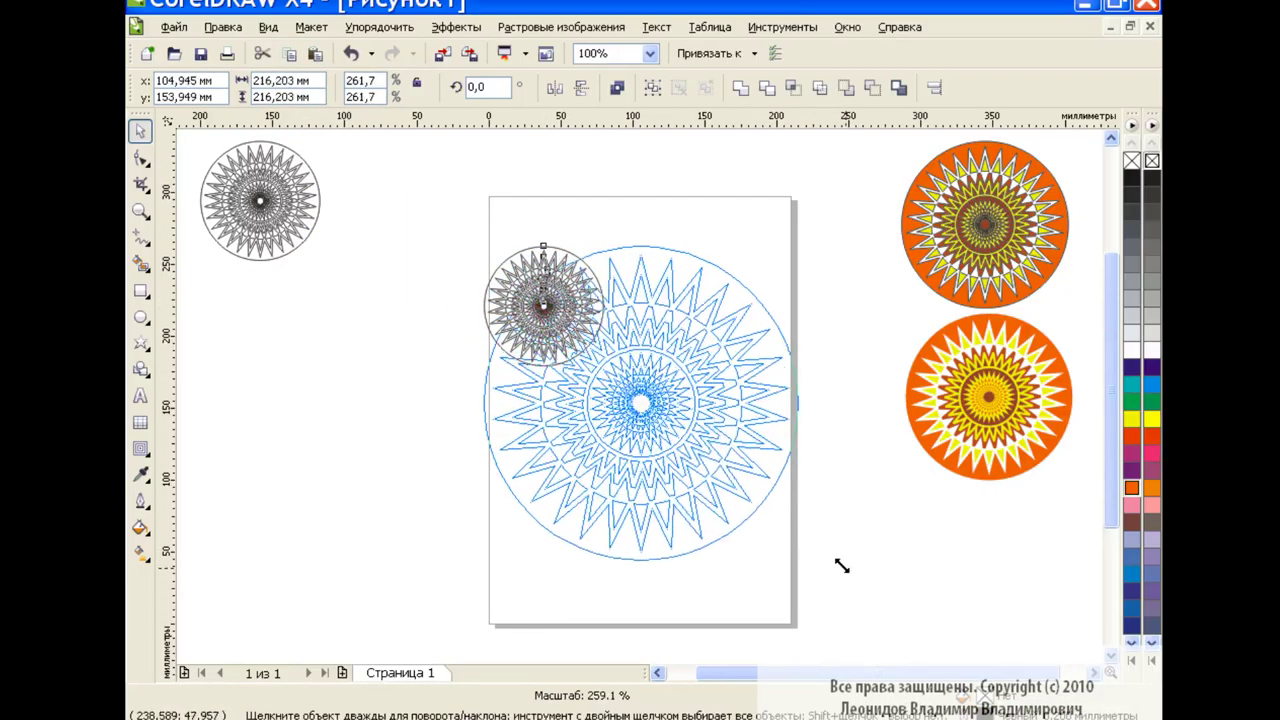
left_click_drag(607, 372, 840, 558)
left_click(877, 477)
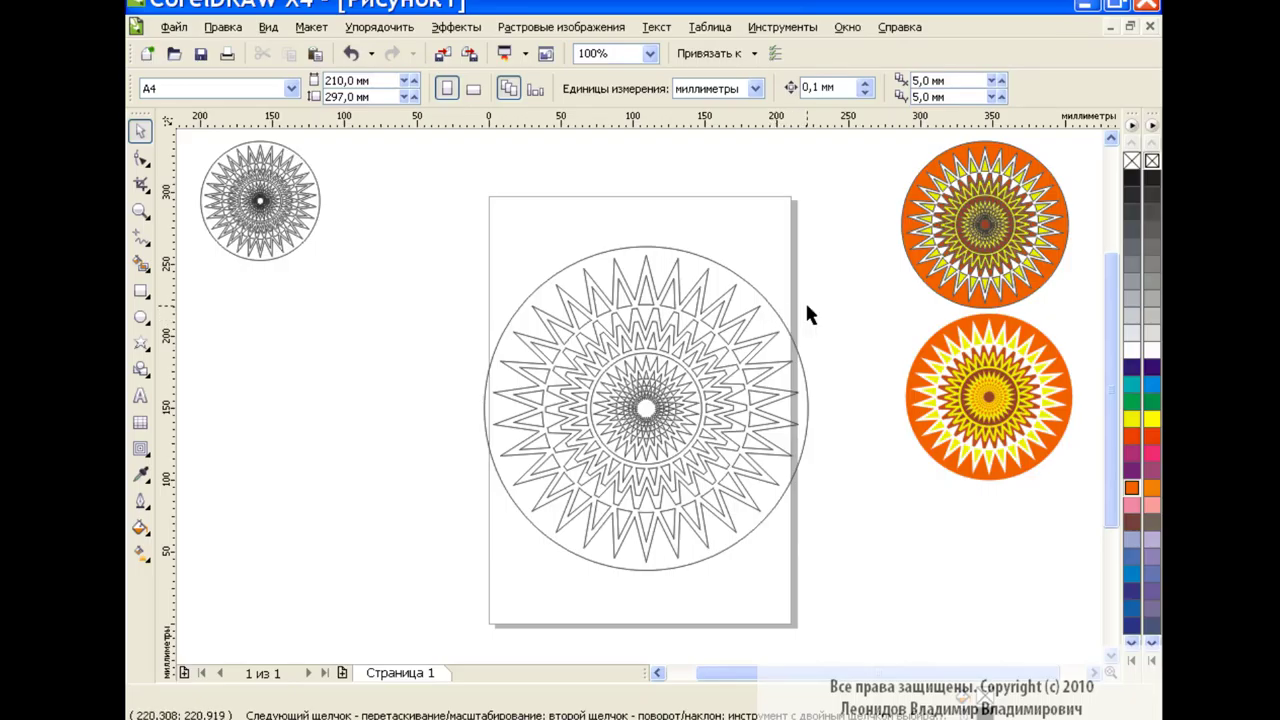
Give the large rosette's outer circle a Uniform Fill of C15 M62 Y87 K0
left_click(766, 318)
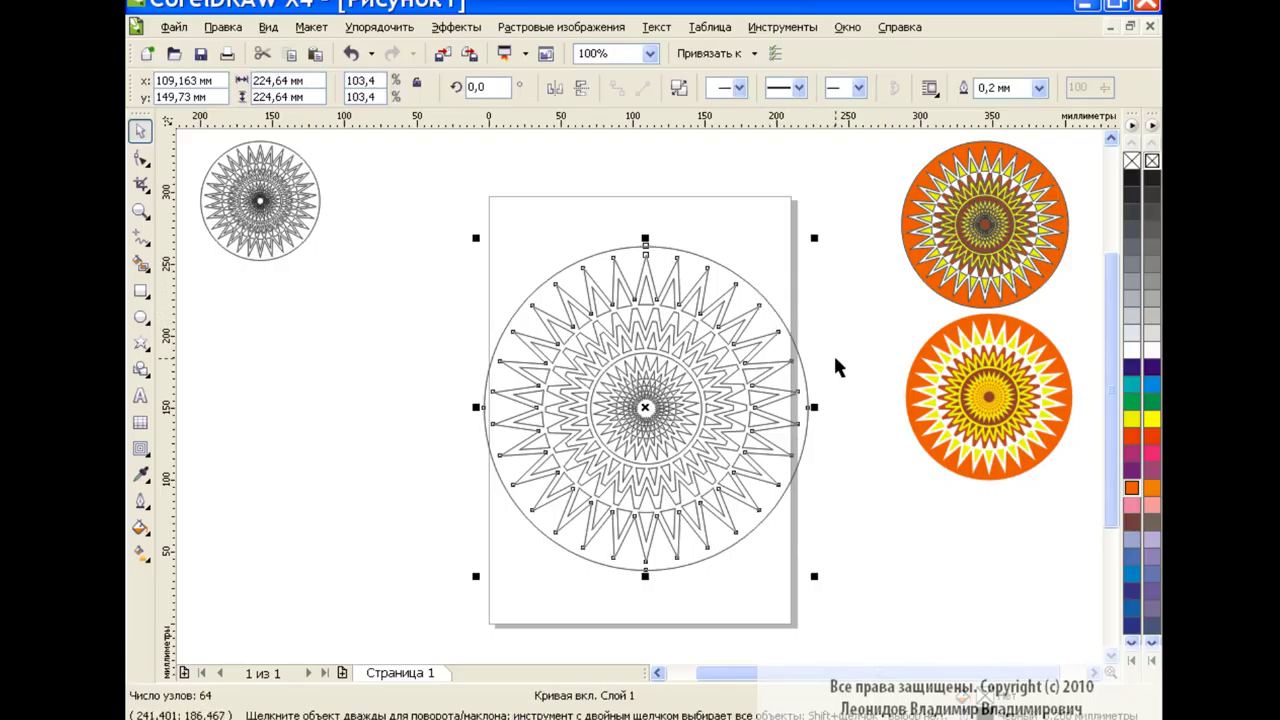
left_click(834, 318)
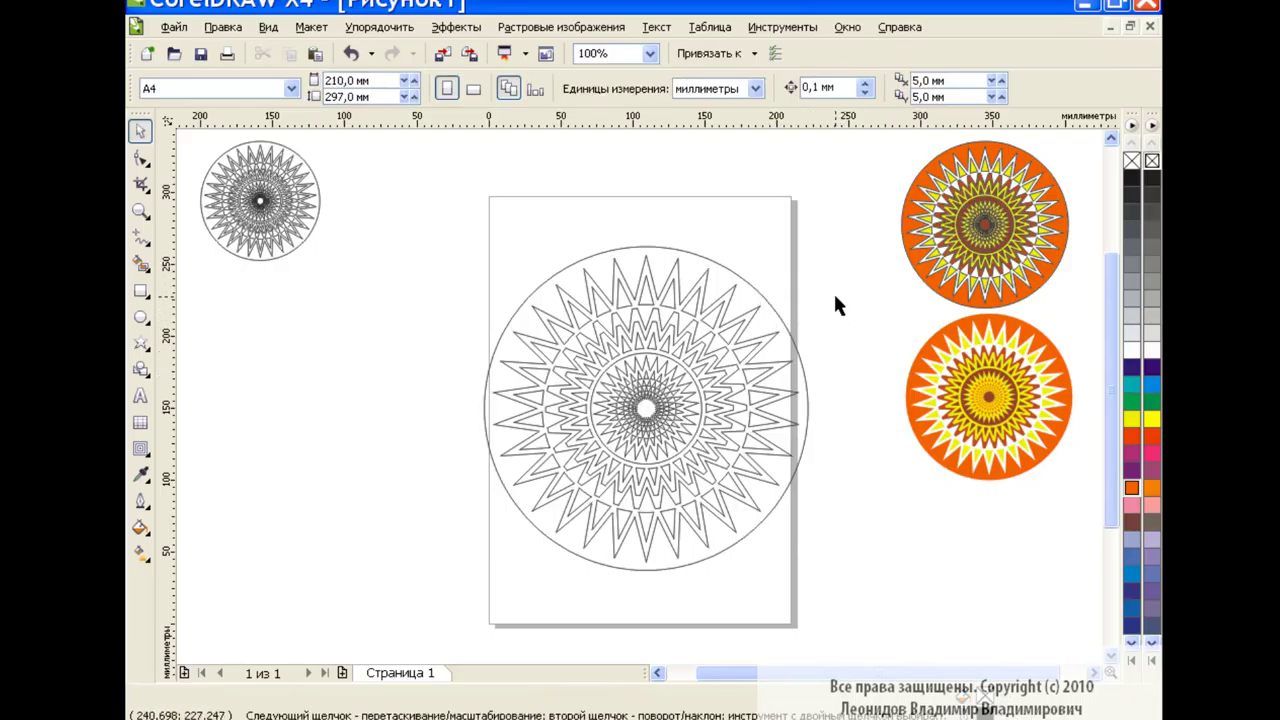
left_click(139, 450)
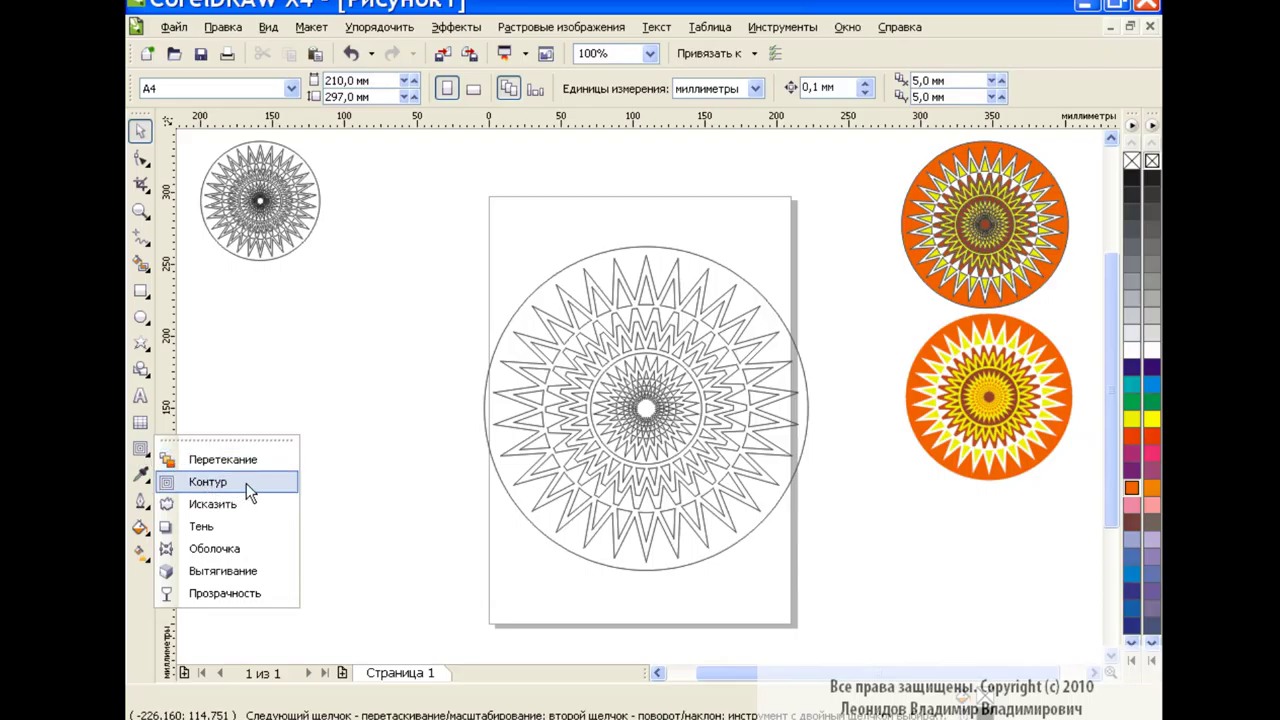
left_click(246, 483)
key("space")
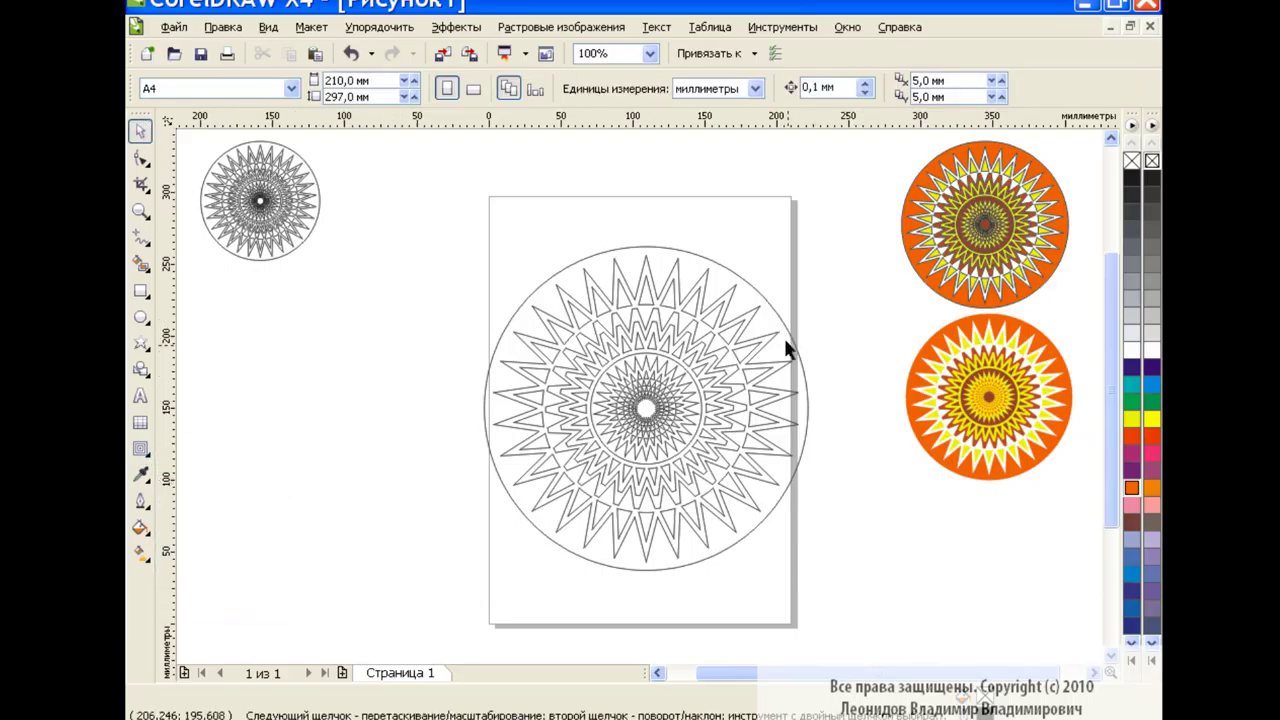
left_click(783, 338)
left_click(140, 527)
left_click(195, 535)
left_click_drag(543, 334, 573, 328)
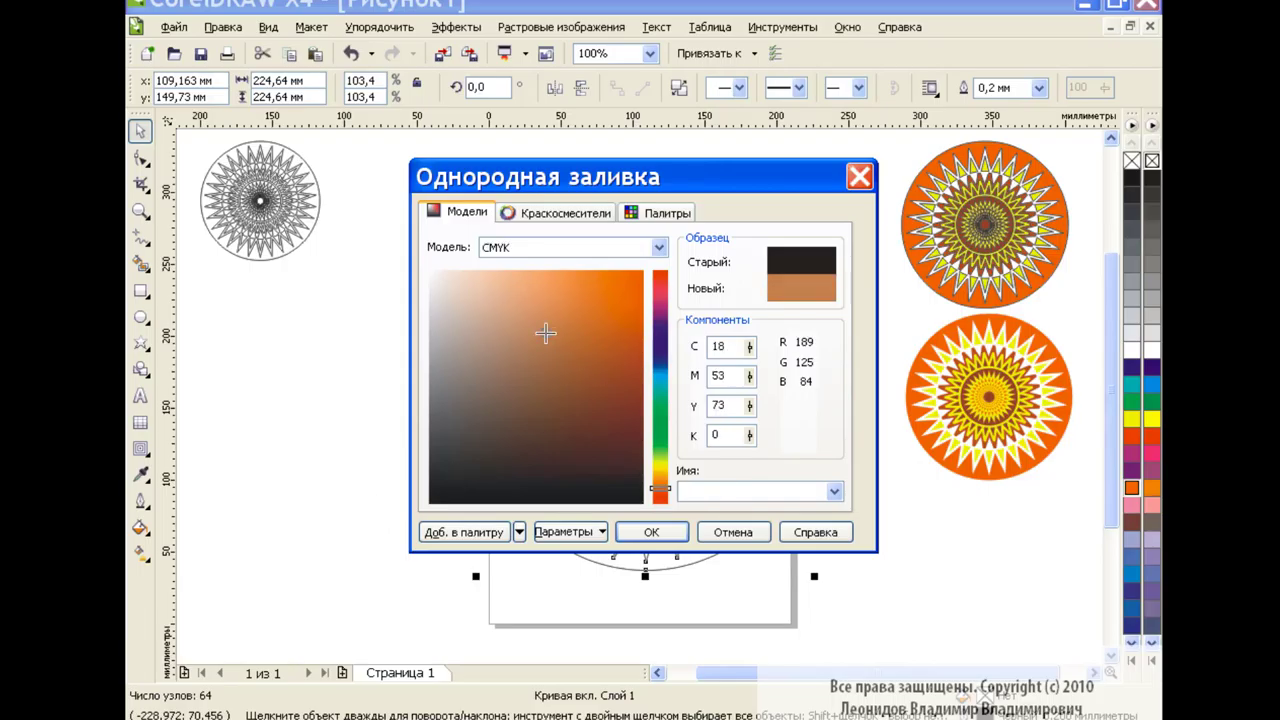
left_click(651, 532)
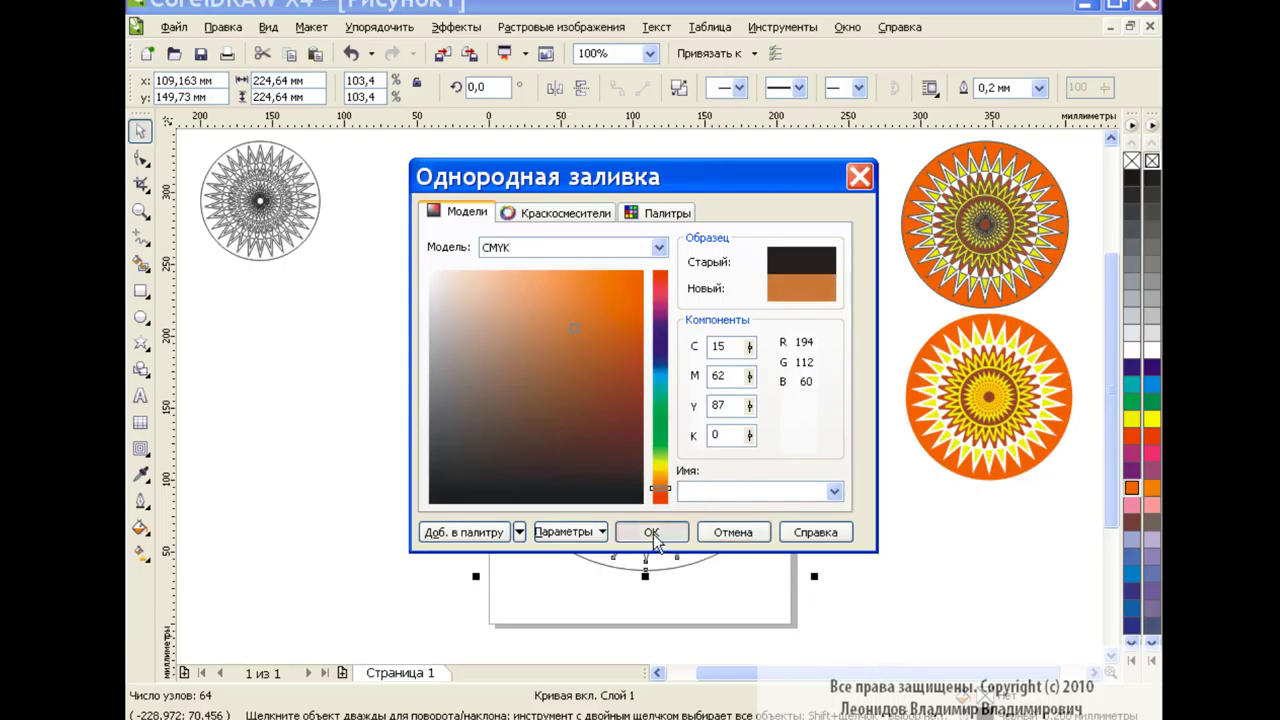
key("space")
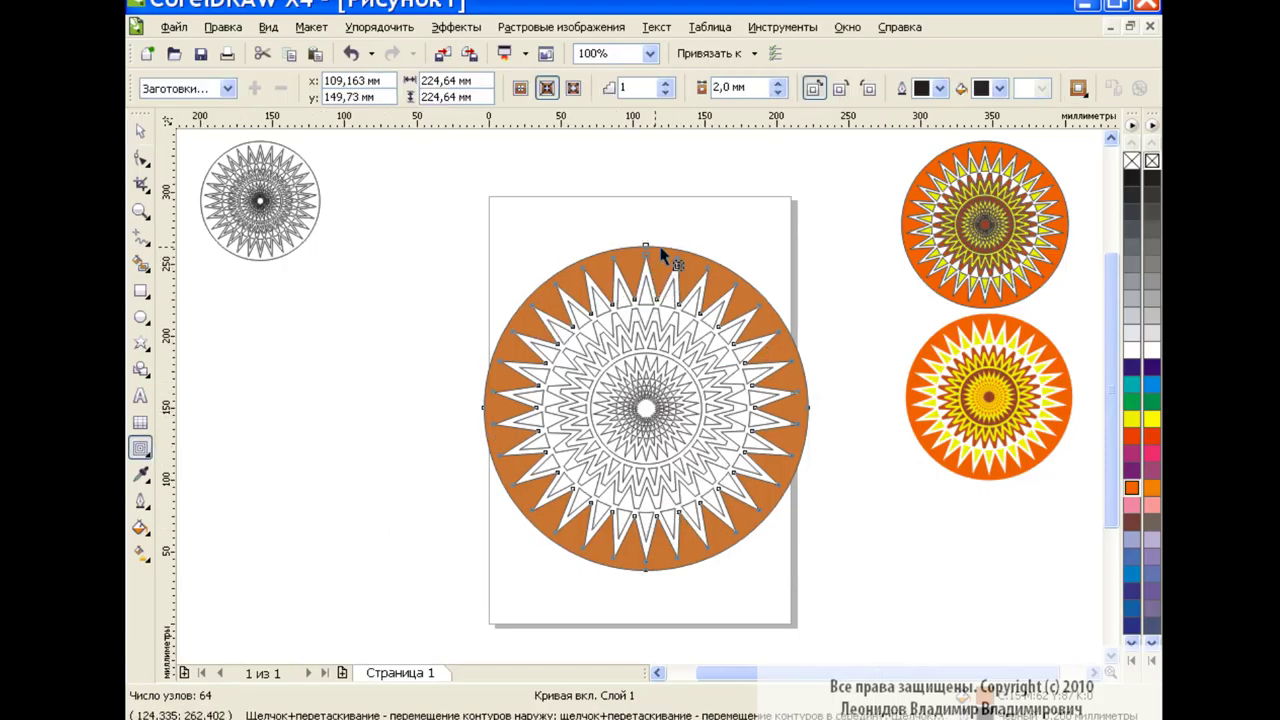
Add a 3-step, 2.0 mm inward contour to the outer shape, ending in red-orange
left_click_drag(661, 256, 660, 265)
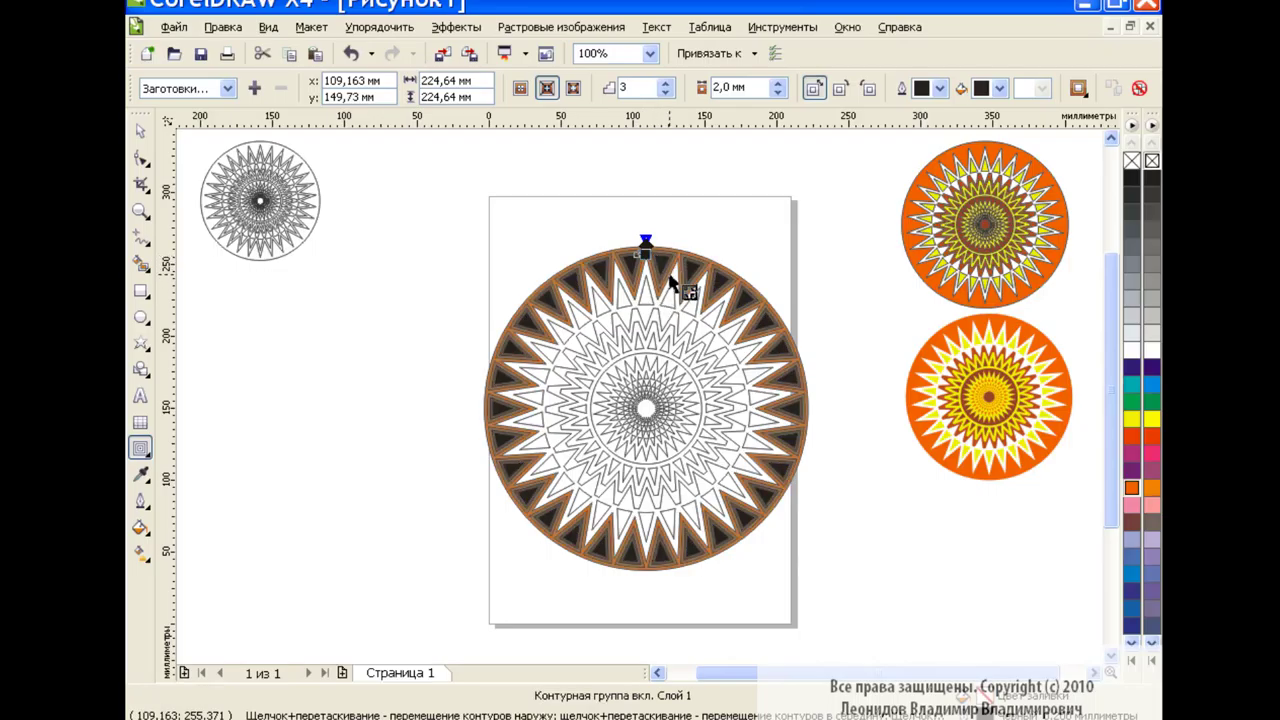
key("space")
left_click(762, 208)
left_click(715, 290)
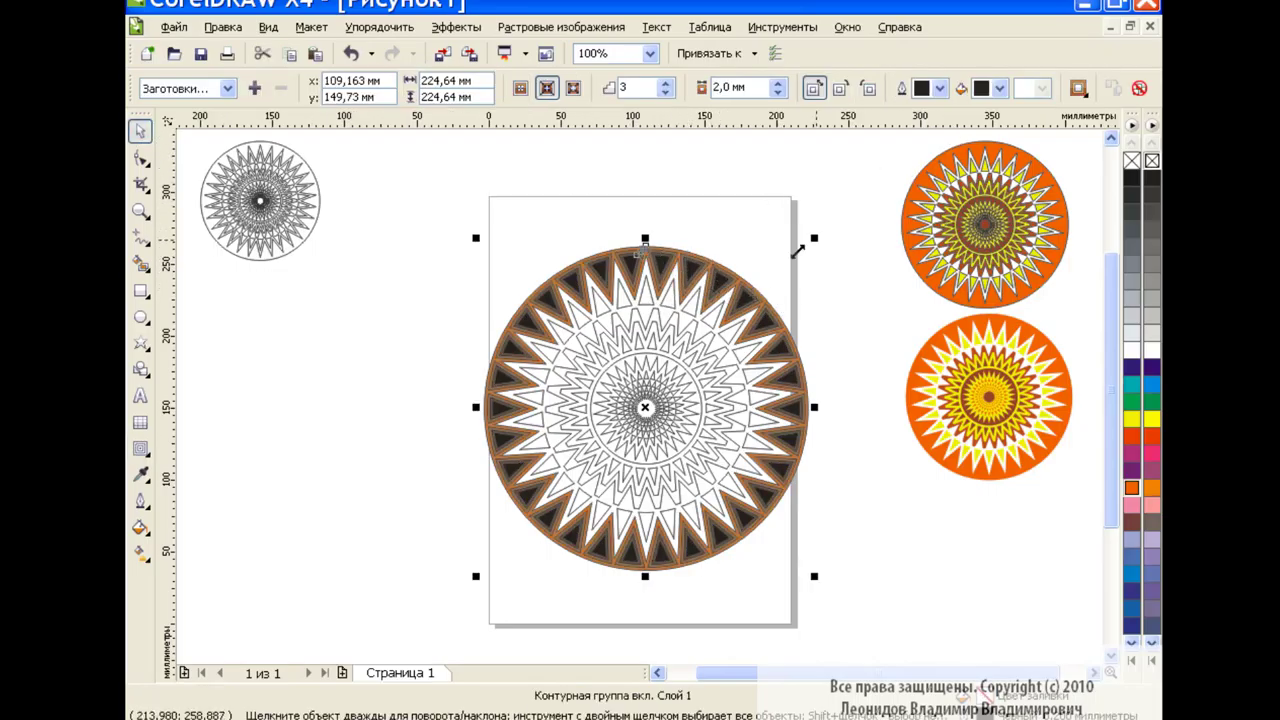
left_click(999, 88)
left_click(984, 166)
left_click(856, 273)
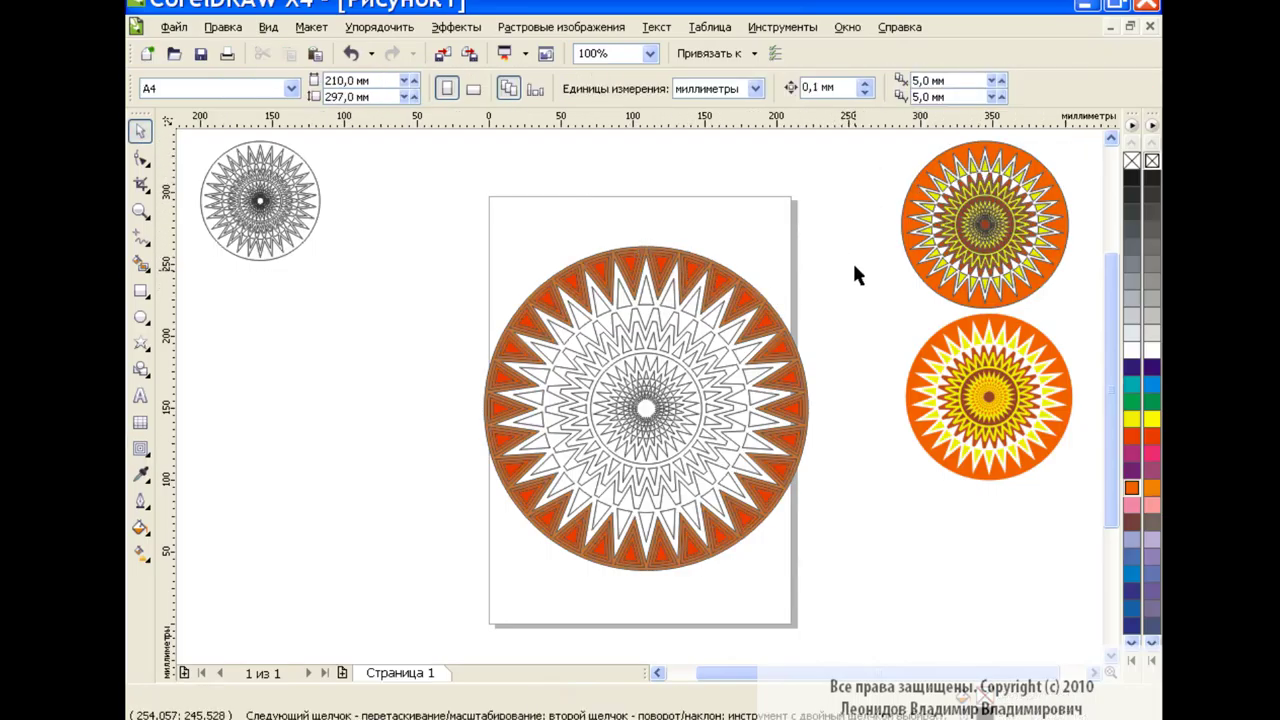
left_click(690, 266)
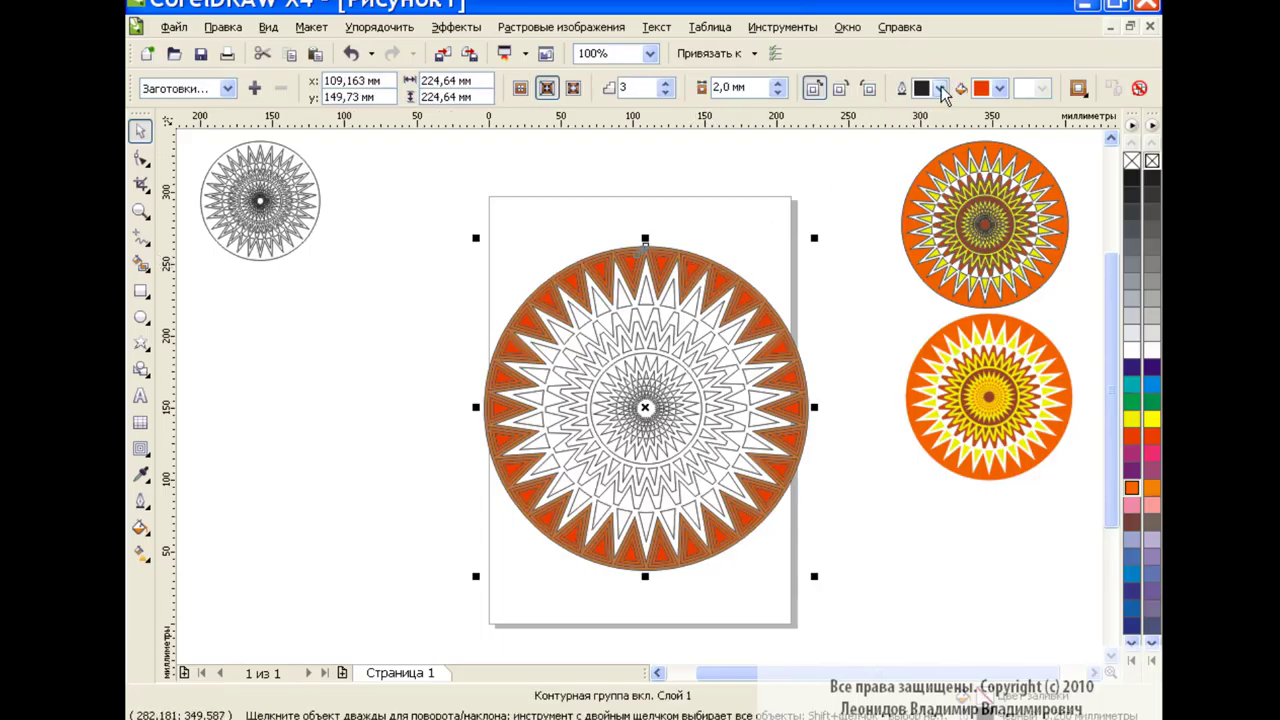
left_click(873, 175)
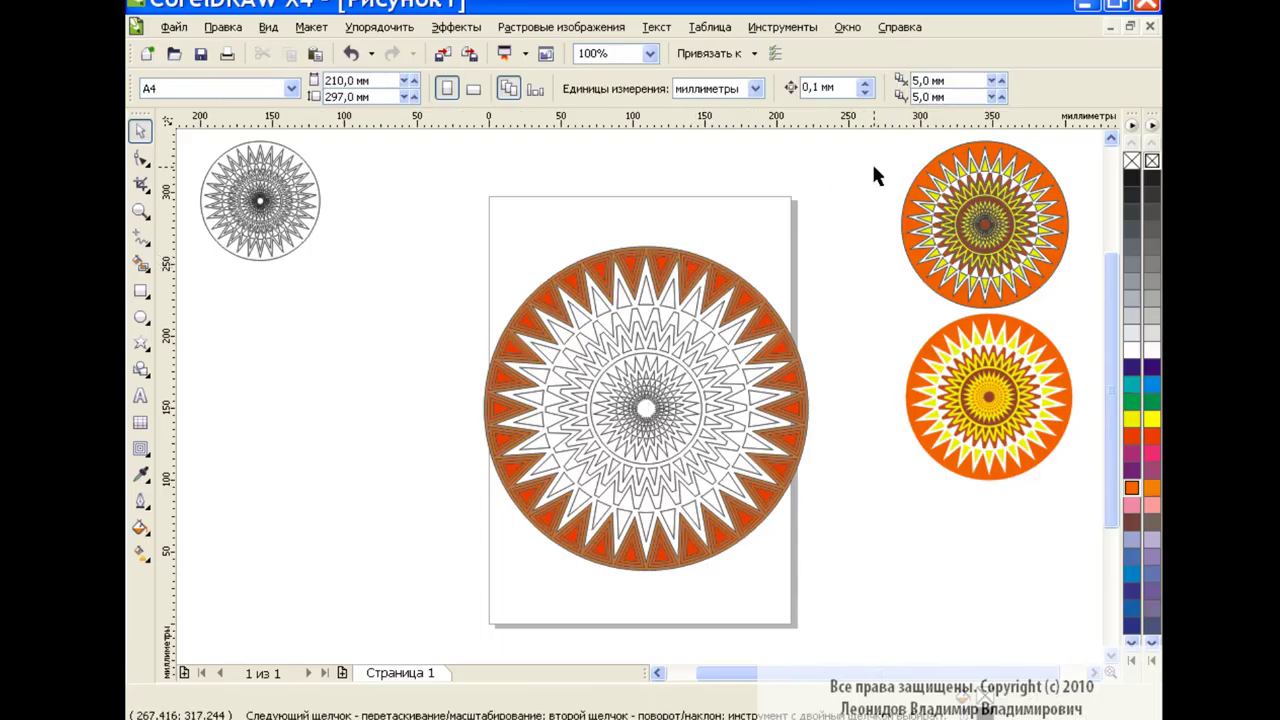
Recolour the contour's base shape golden brown, C16 M39 Y95 K0
left_click(769, 520)
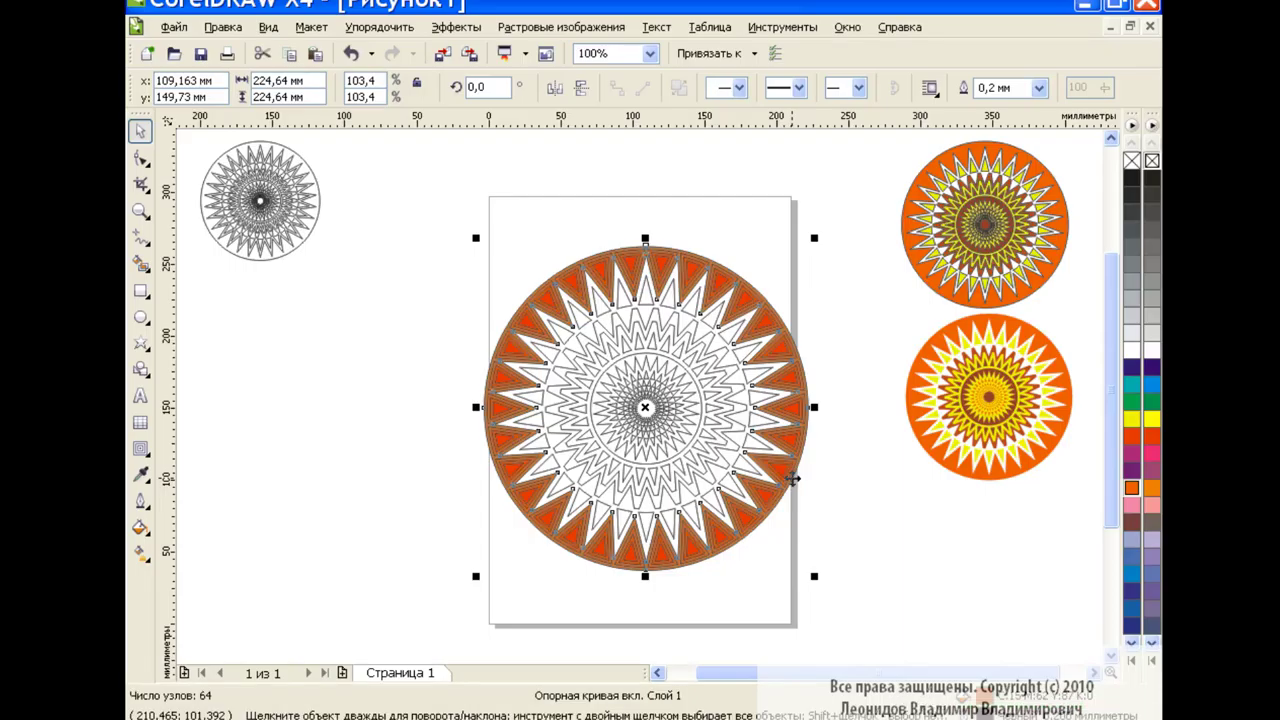
left_click(140, 527)
left_click(232, 526)
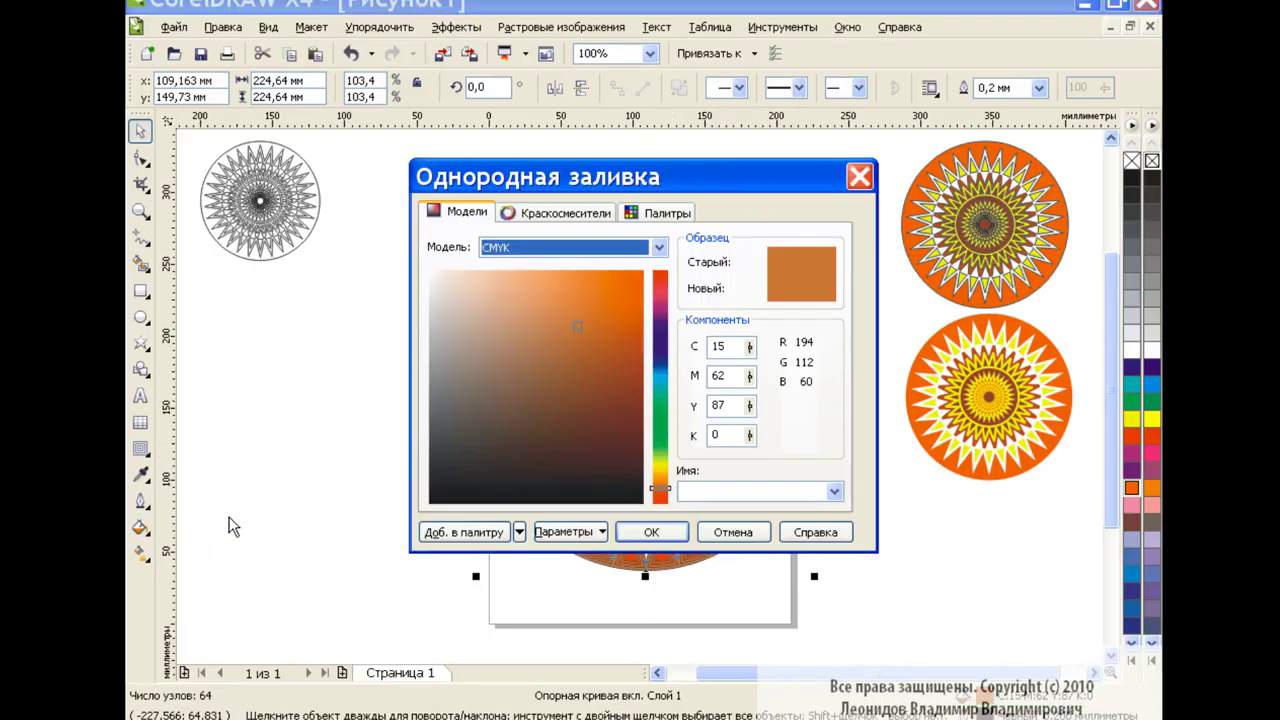
left_click_drag(659, 491, 659, 474)
left_click_drag(607, 335, 615, 344)
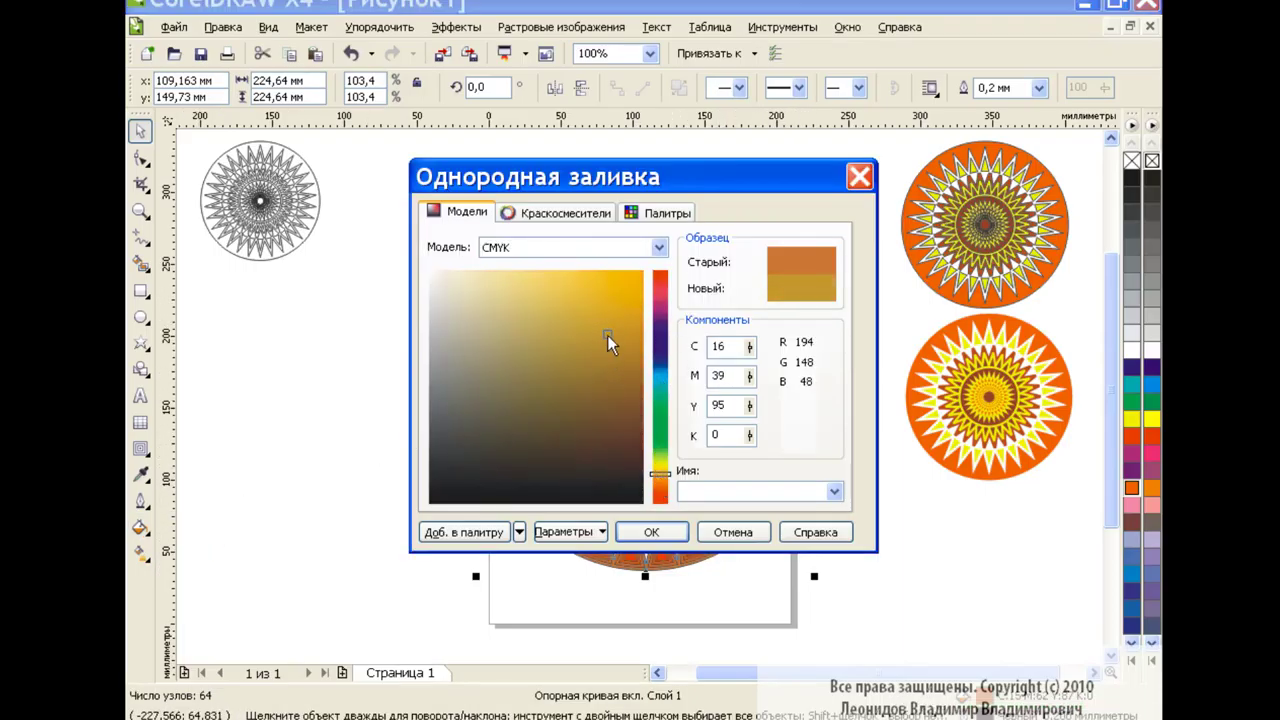
left_click(651, 532)
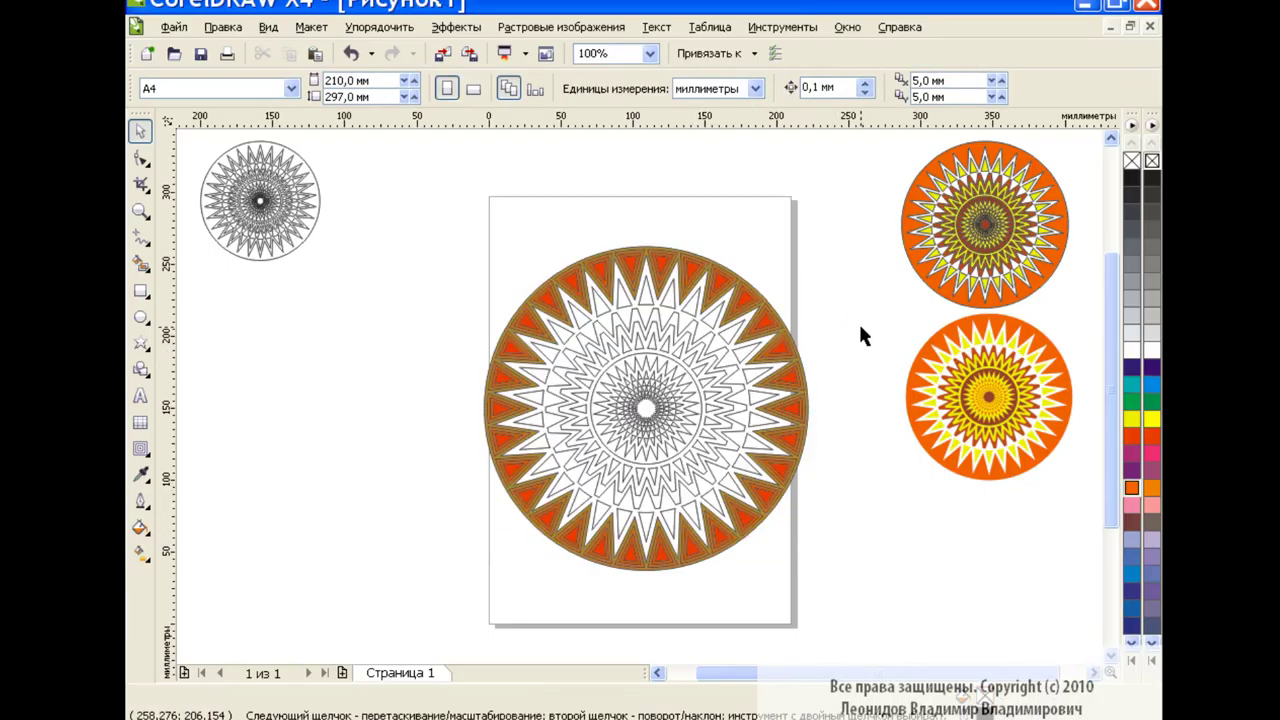
left_click(719, 280)
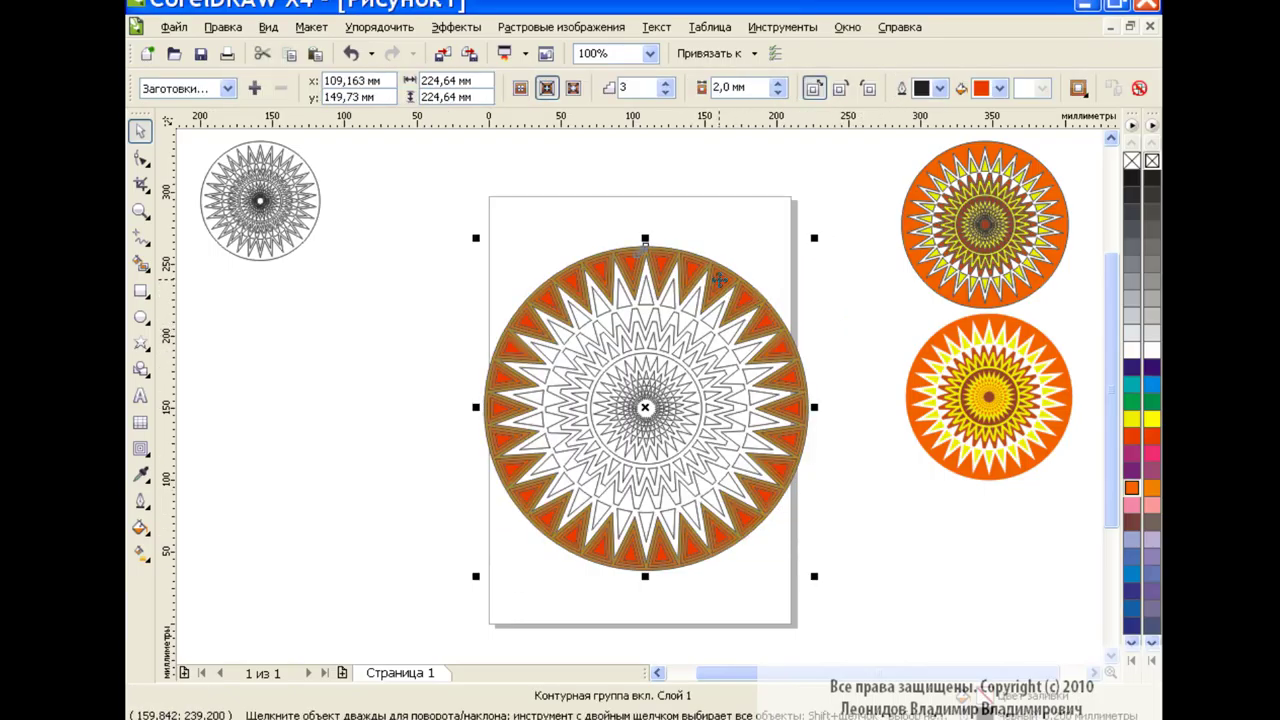
left_click(847, 322)
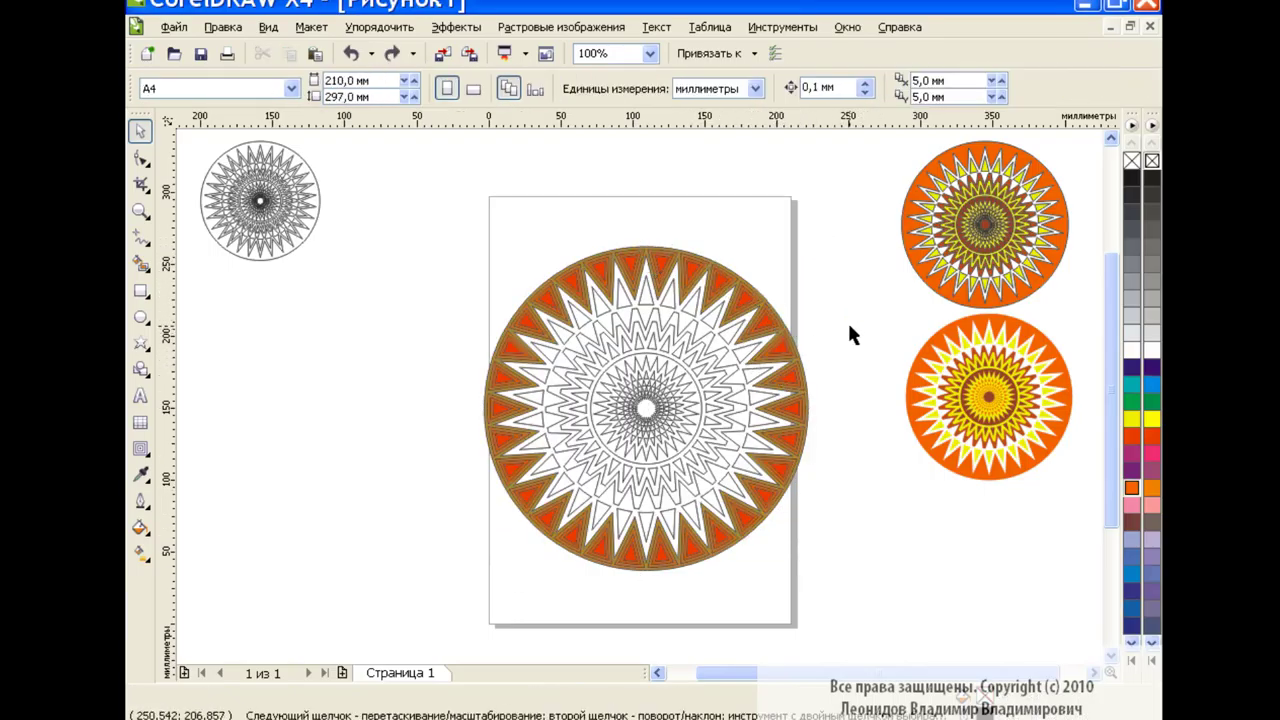
Fill the toothed inner star ring yellow and add a 2-step, 2.0 mm inward contour
left_click(741, 355)
left_click(1132, 420)
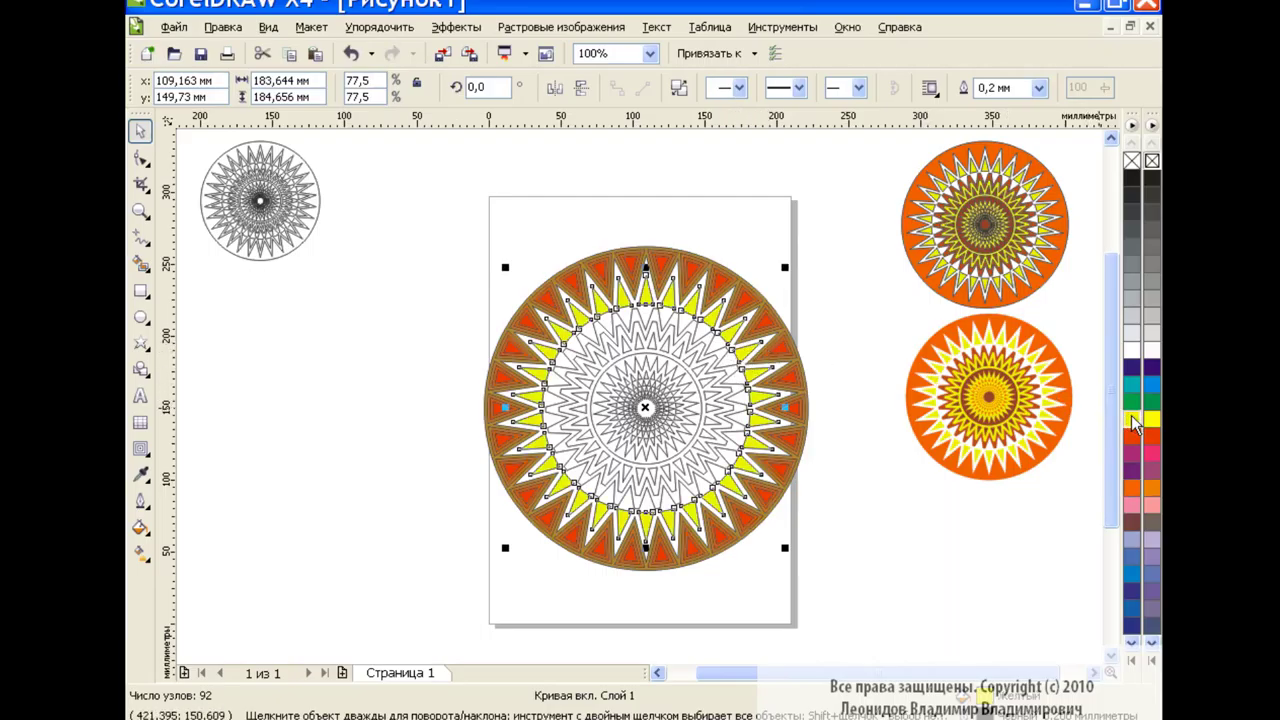
left_click(141, 450)
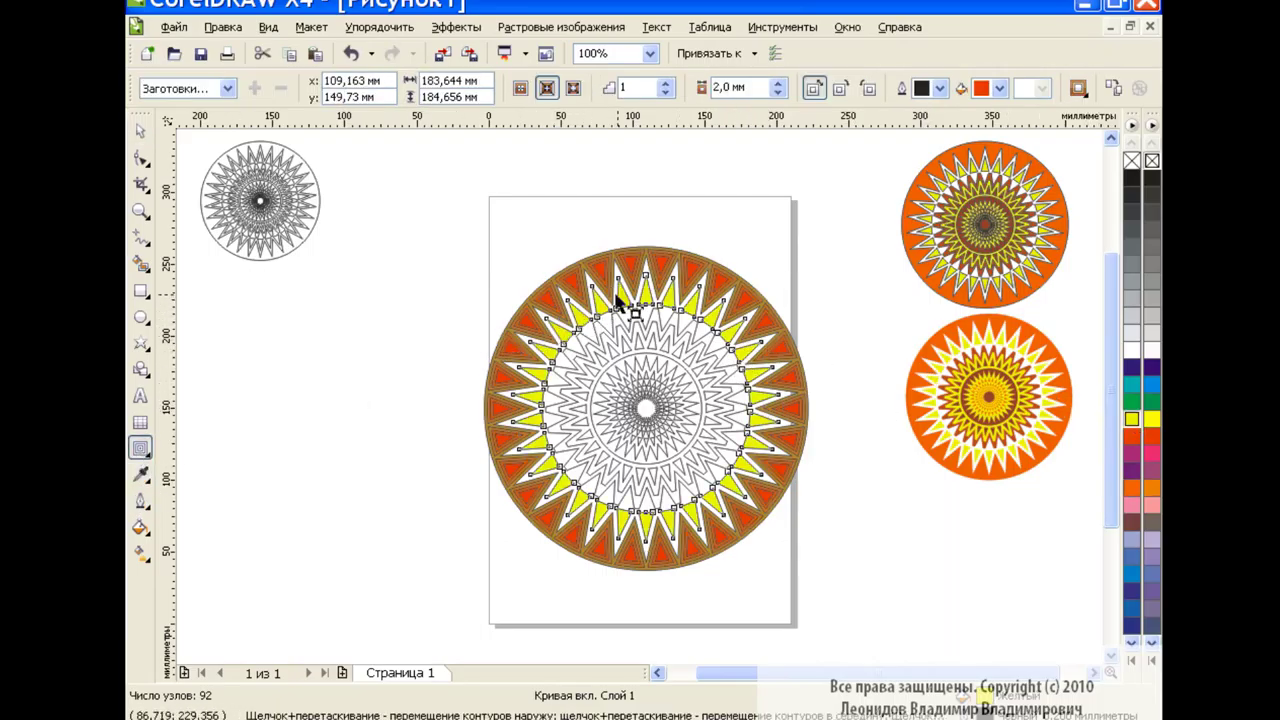
left_click(636, 298)
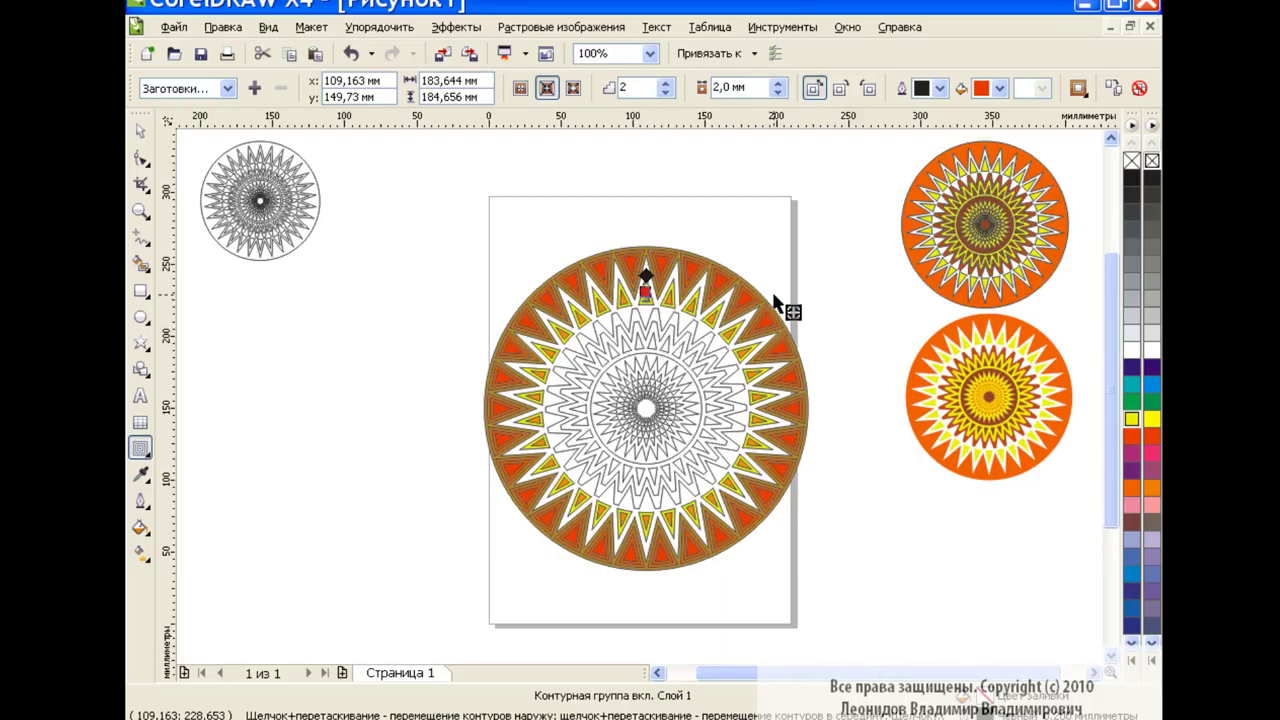
left_click(141, 130)
left_click(665, 342)
Delete the inner wavy rings and the small centre rosette, keeping one wavy ring
left_click(678, 388)
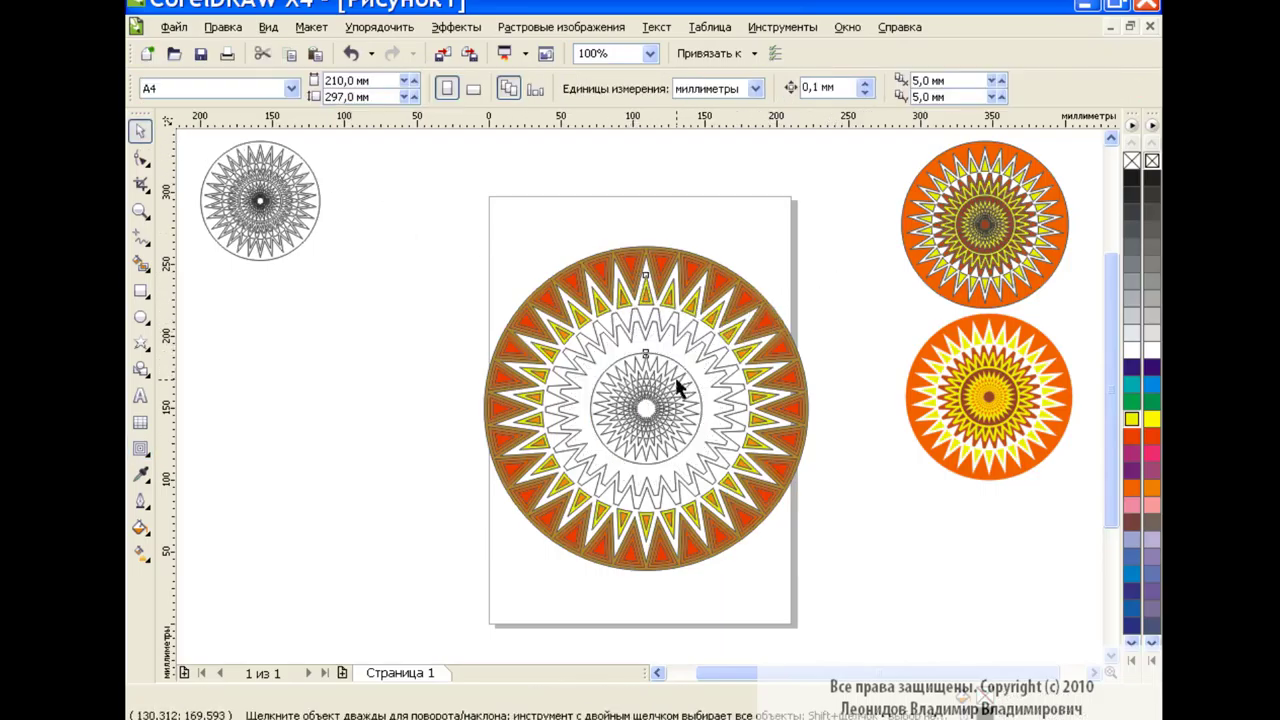
left_click(678, 388)
key("Delete")
left_click(614, 366)
key("Delete")
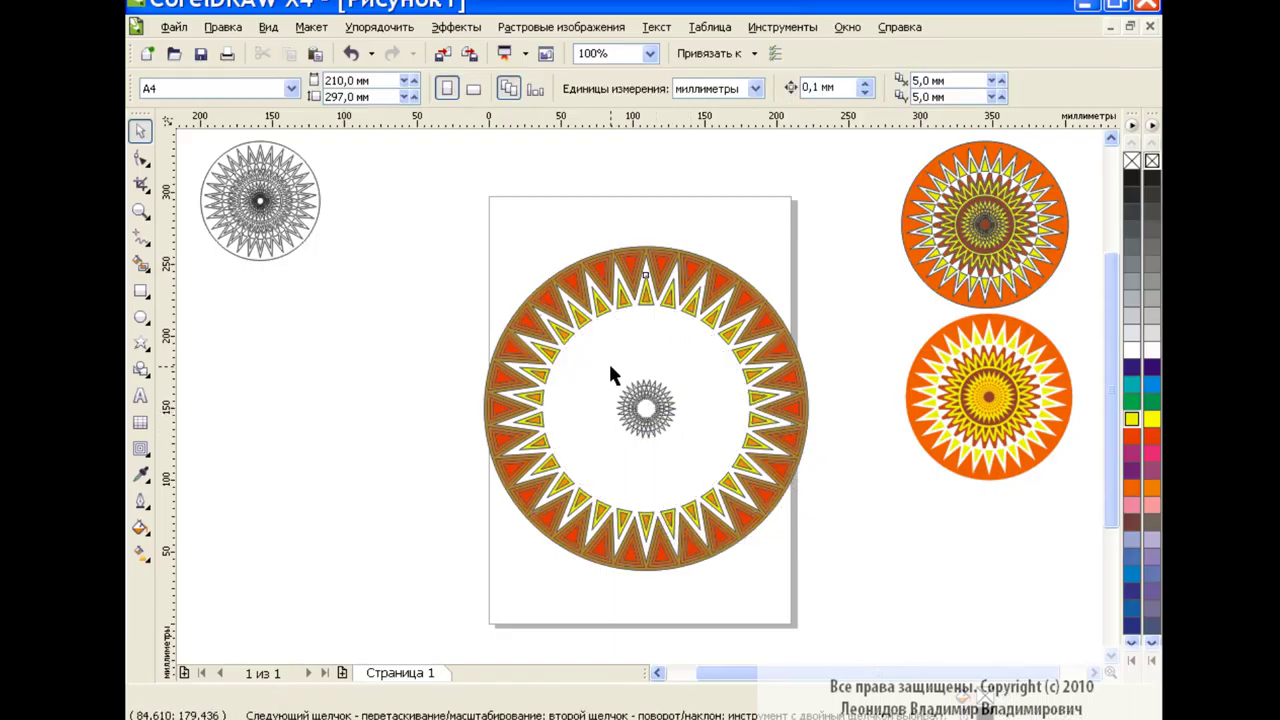
left_click_drag(696, 457, 697, 458)
left_click(350, 53)
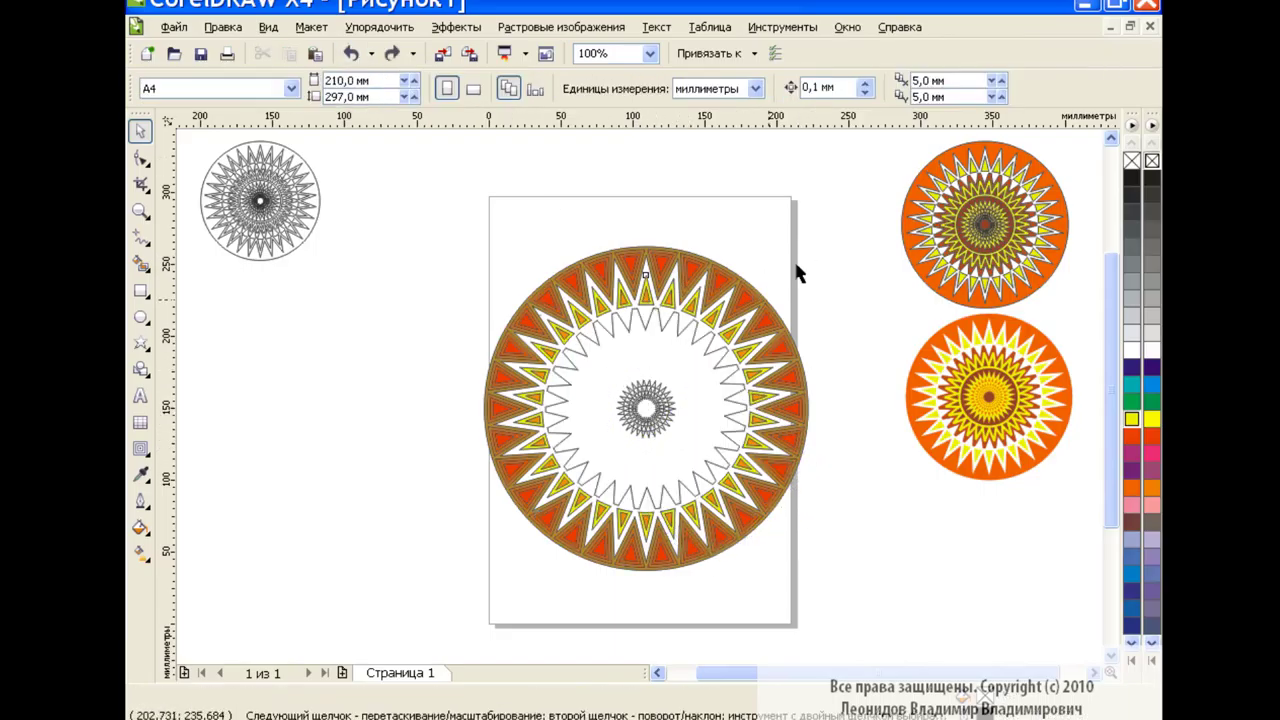
left_click(652, 412)
key("Delete")
Fill the remaining inner zigzag ring with a bright golden yellow
left_click(706, 350)
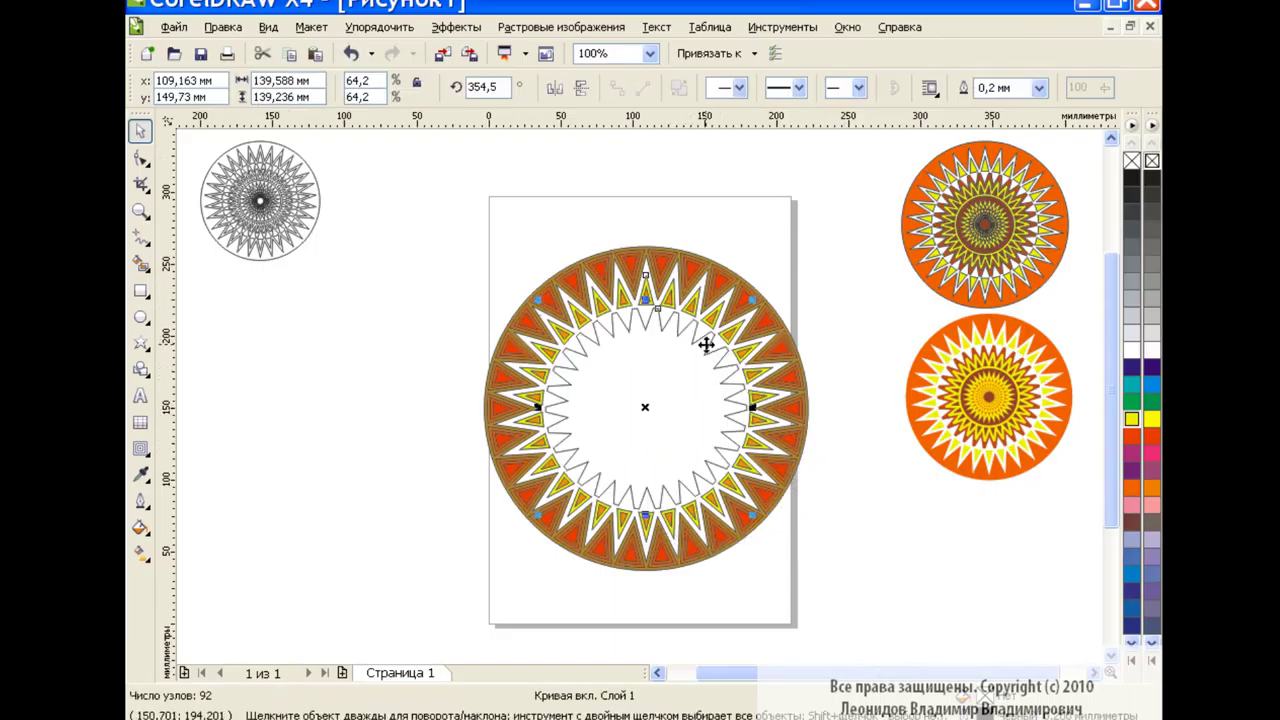
left_click(140, 527)
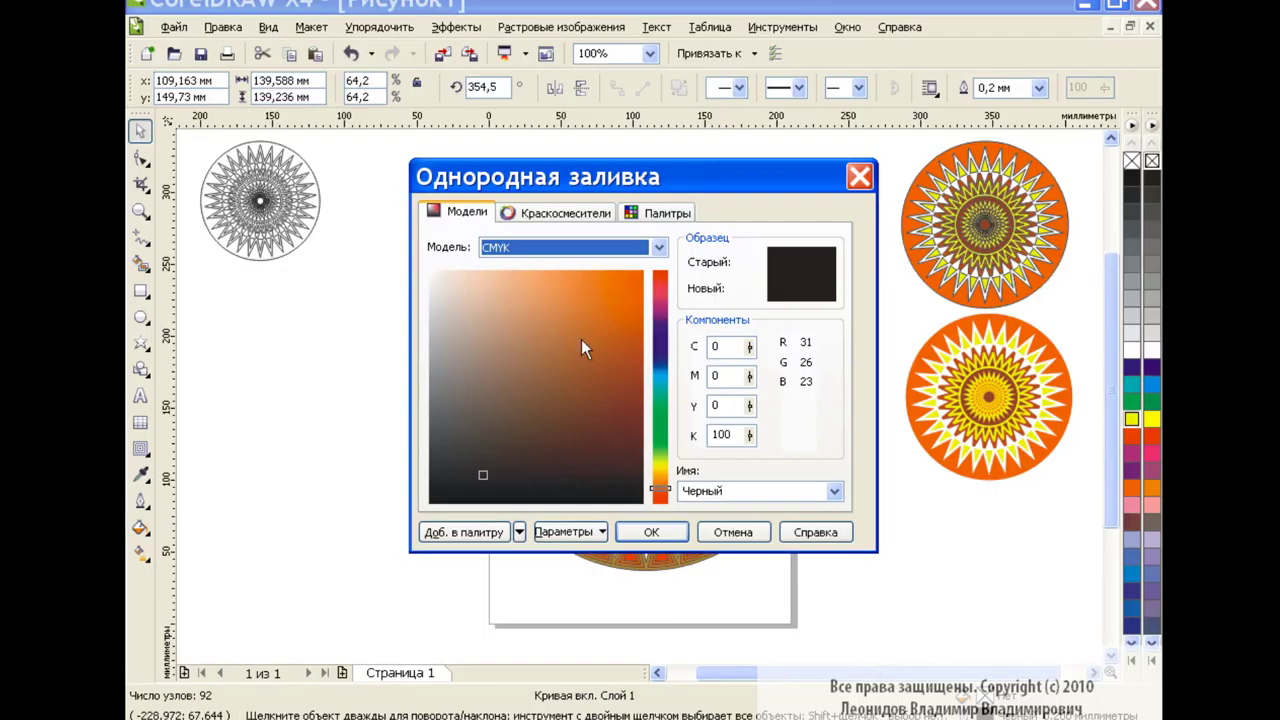
left_click_drag(660, 487, 660, 468)
left_click(609, 346)
left_click(609, 297)
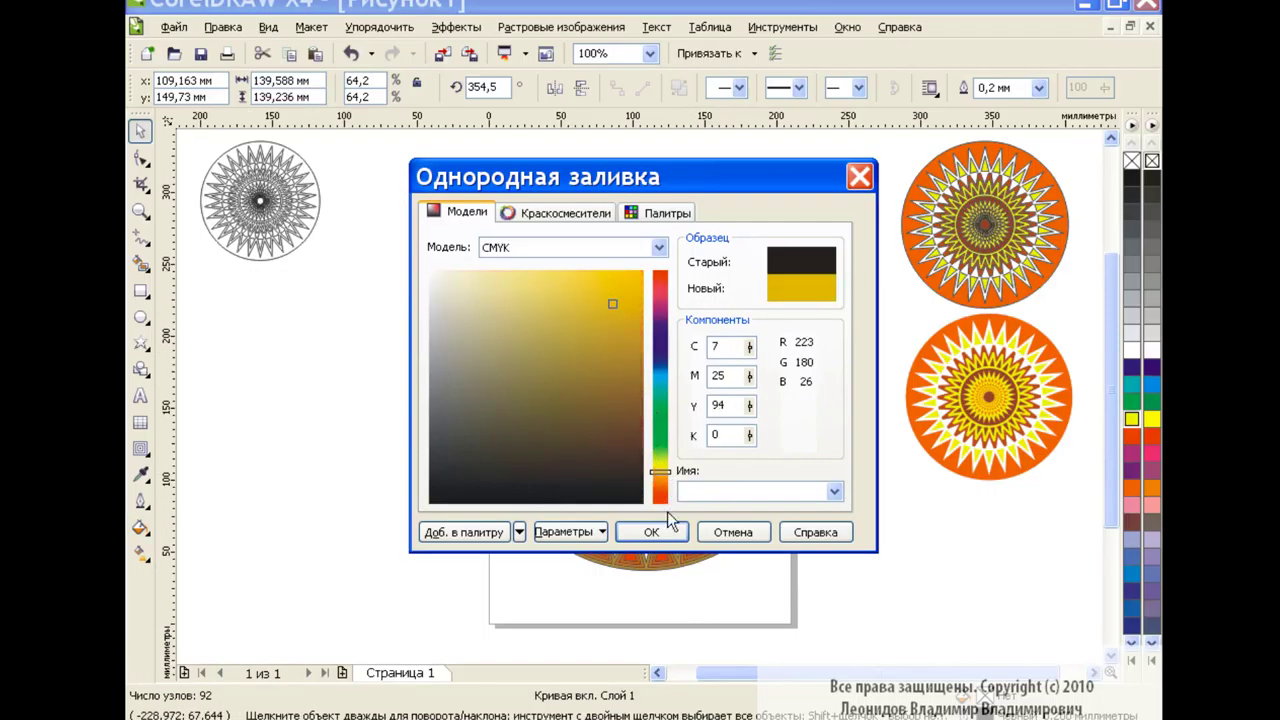
left_click(651, 532)
Add a 9-step, 2.0 mm inward contour shading the centre star to red-orange
left_click(140, 448)
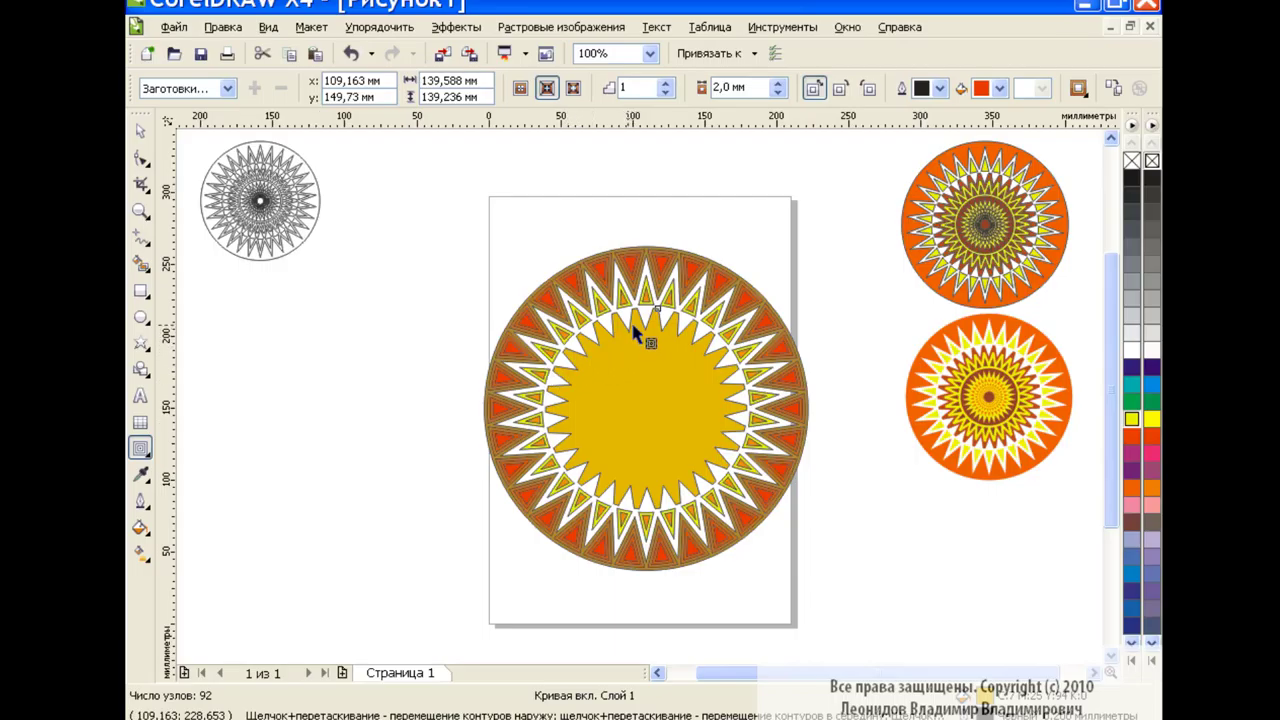
mouse_move(645, 308)
left_mouse_down()
mouse_move(636, 400)
mouse_move(640, 355)
left_mouse_up()
left_click(999, 88)
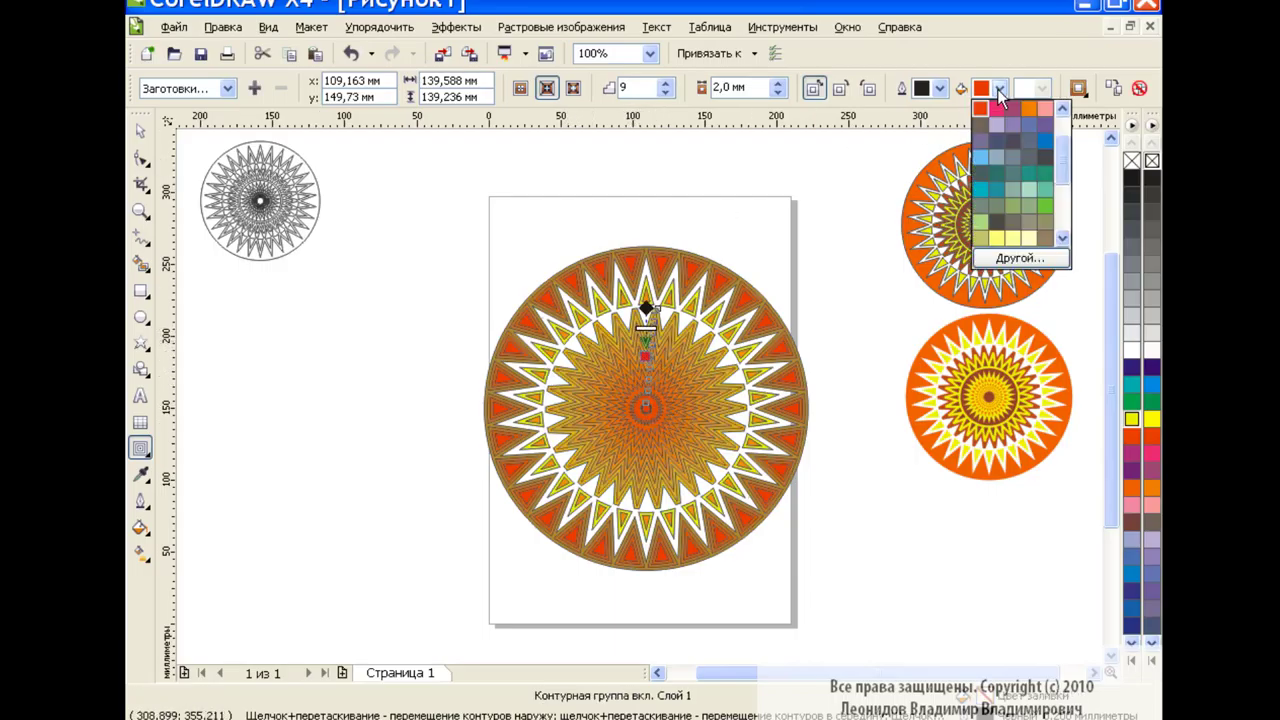
left_click_drag(1061, 120, 1060, 165)
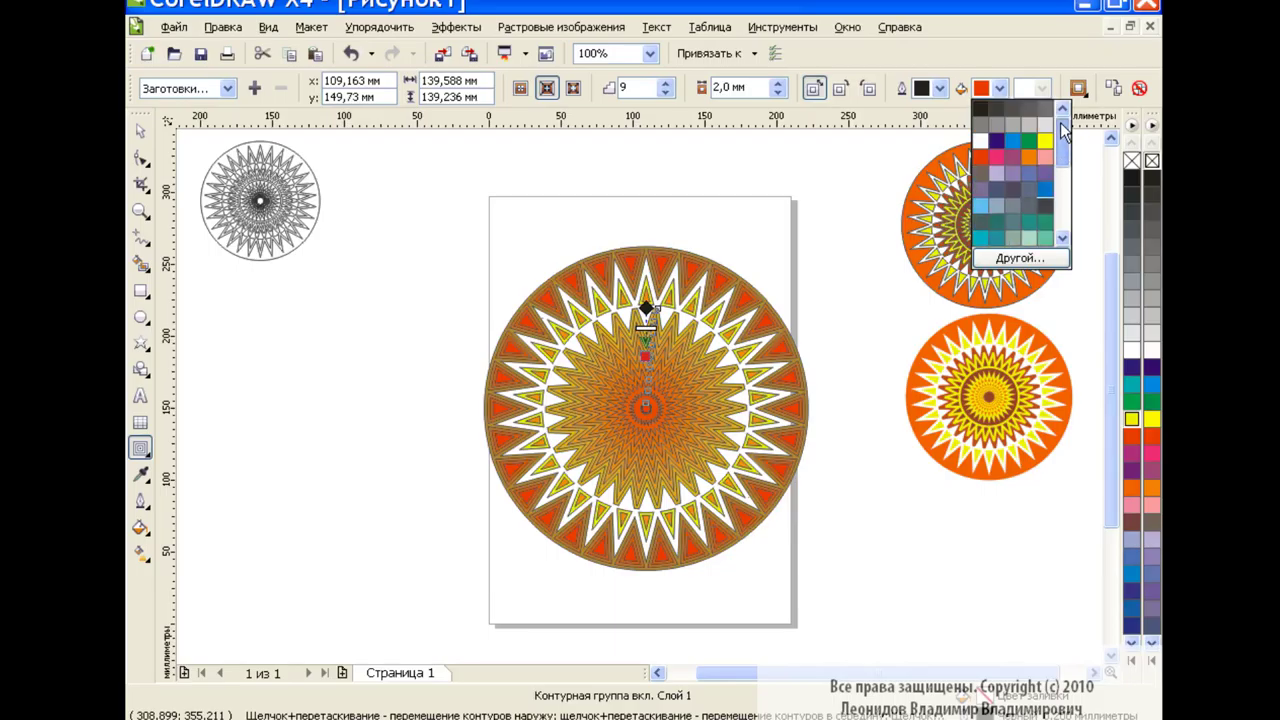
left_click(140, 131)
left_click(488, 440)
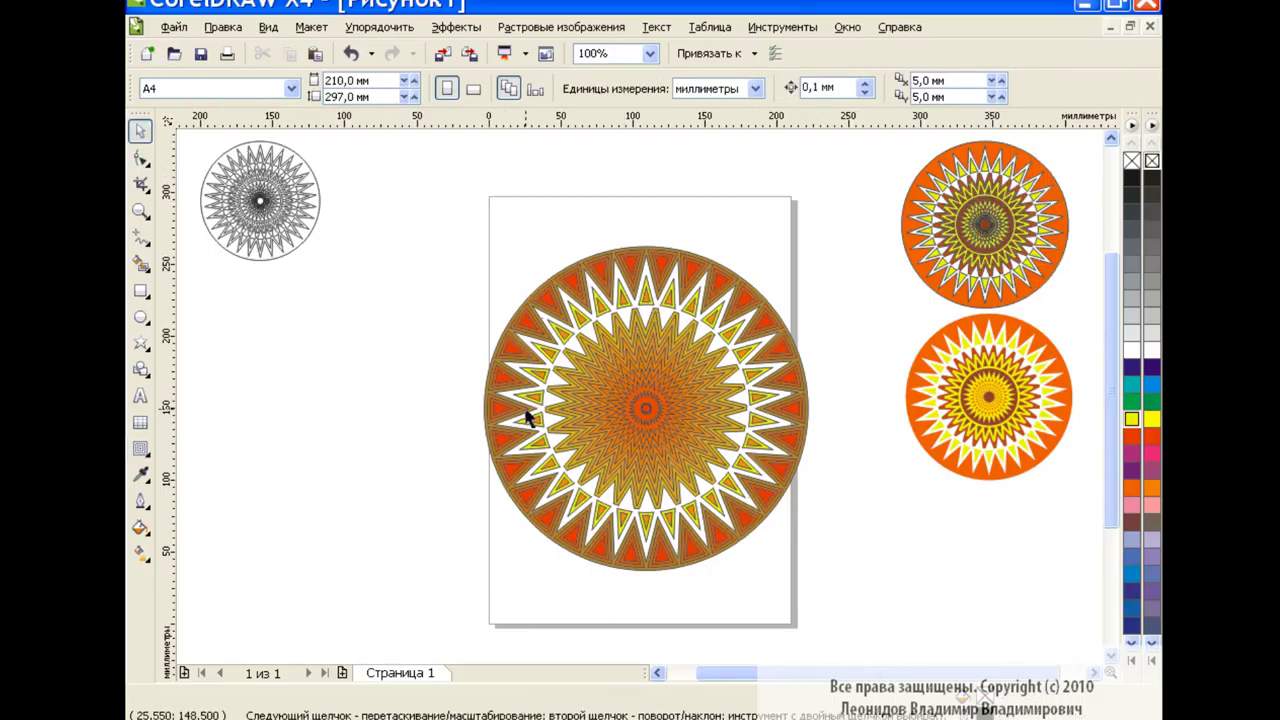
left_click_drag(448, 222, 891, 612)
Shrink the contoured rosette to 67.4% and move it left of the page
right_click(1152, 162)
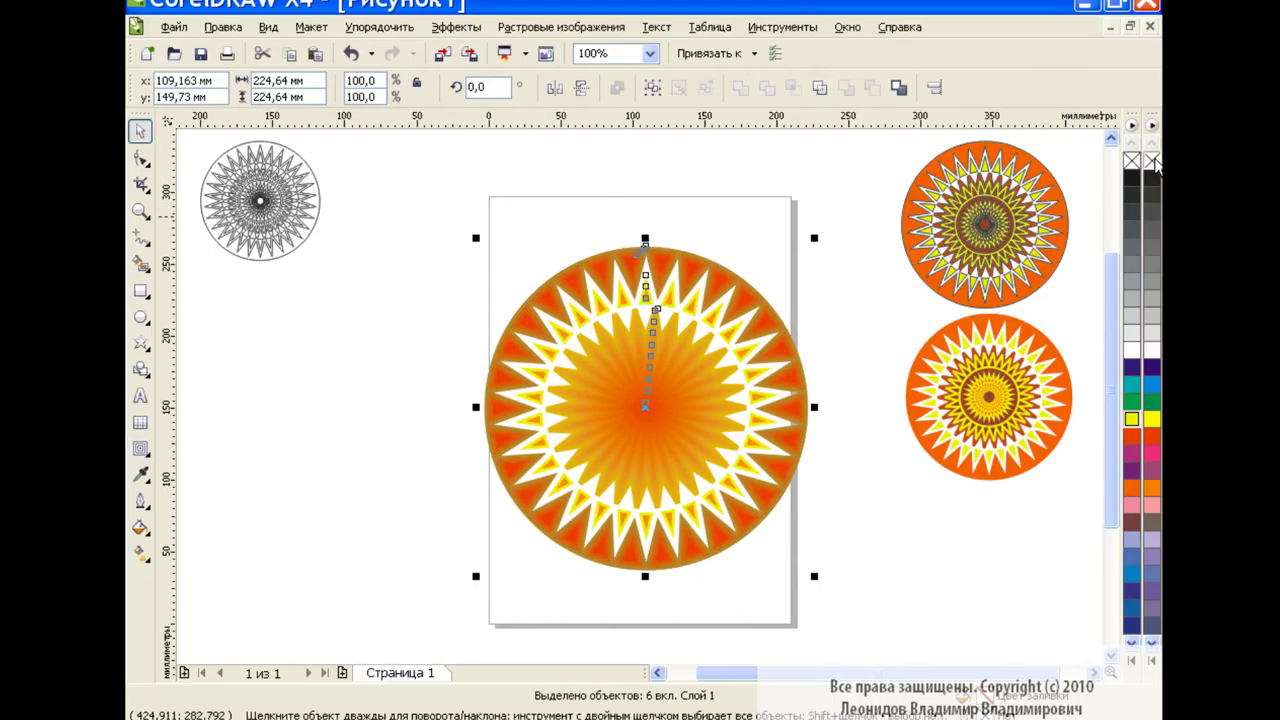
left_click(351, 53)
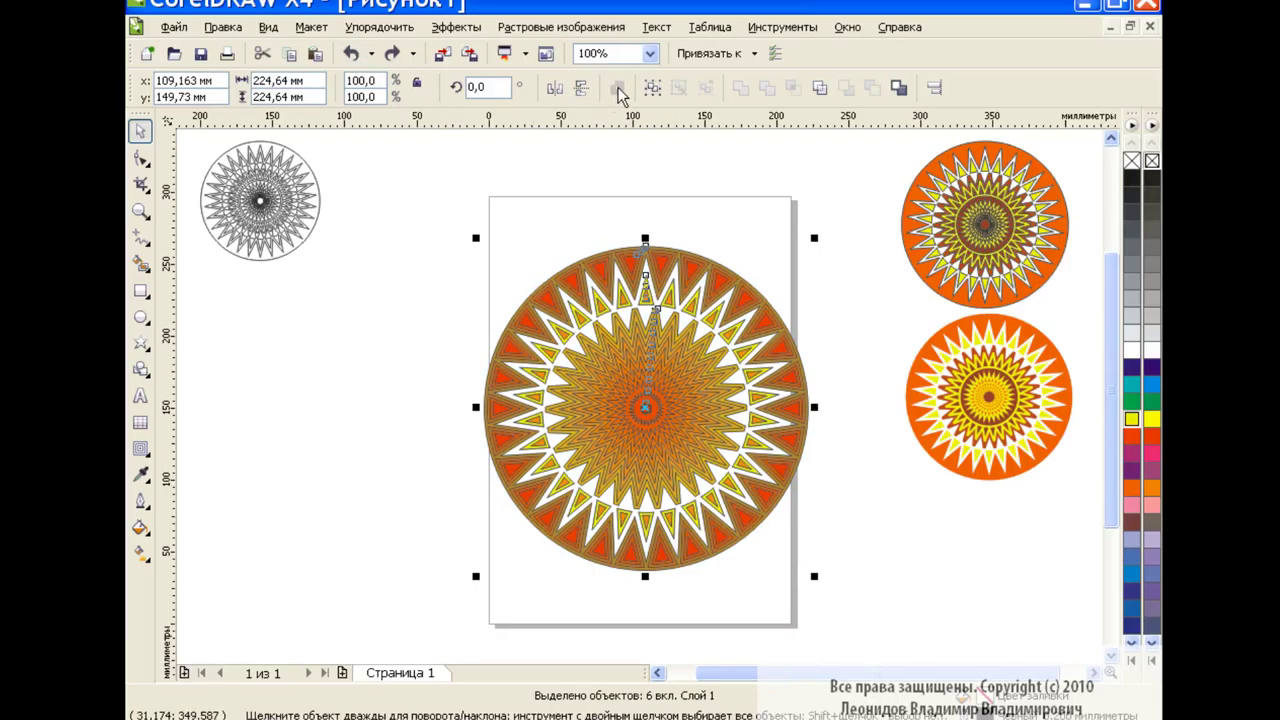
mouse_move(814, 576)
left_mouse_down()
mouse_move(643, 405)
mouse_move(711, 472)
left_mouse_up()
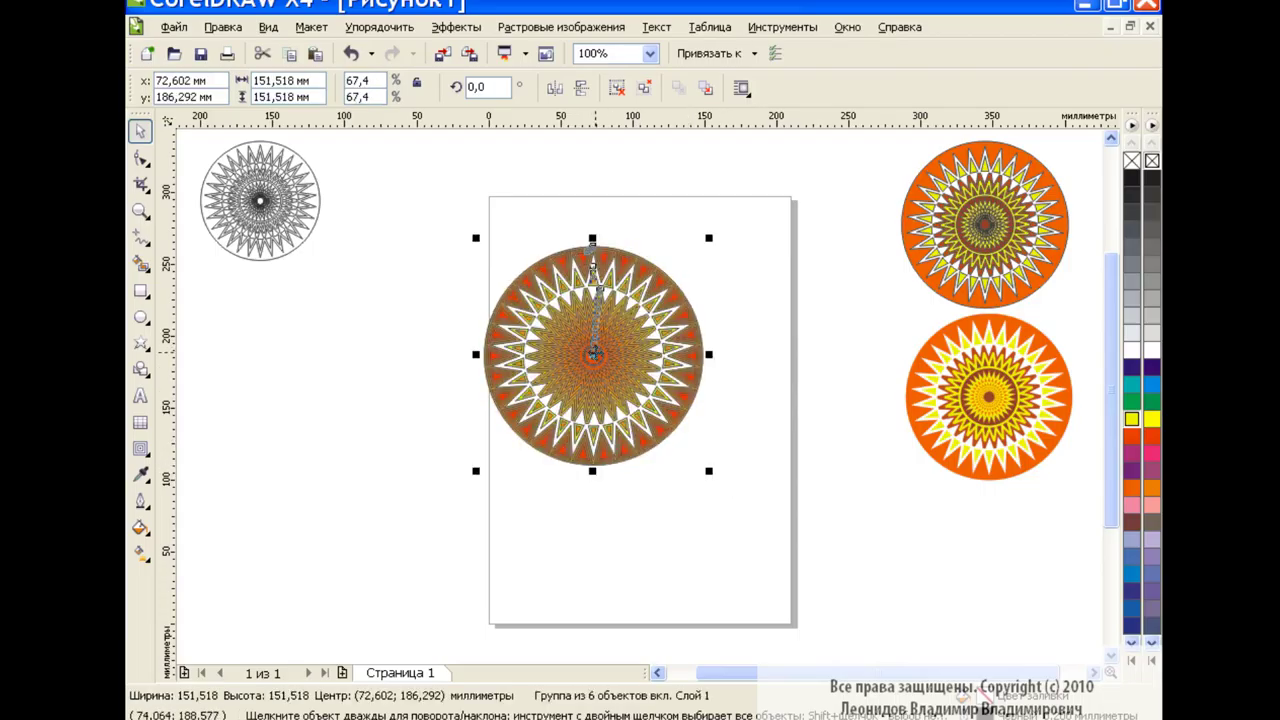
mouse_move(593, 354)
left_mouse_down()
mouse_move(296, 368)
mouse_move(298, 407)
left_mouse_up()
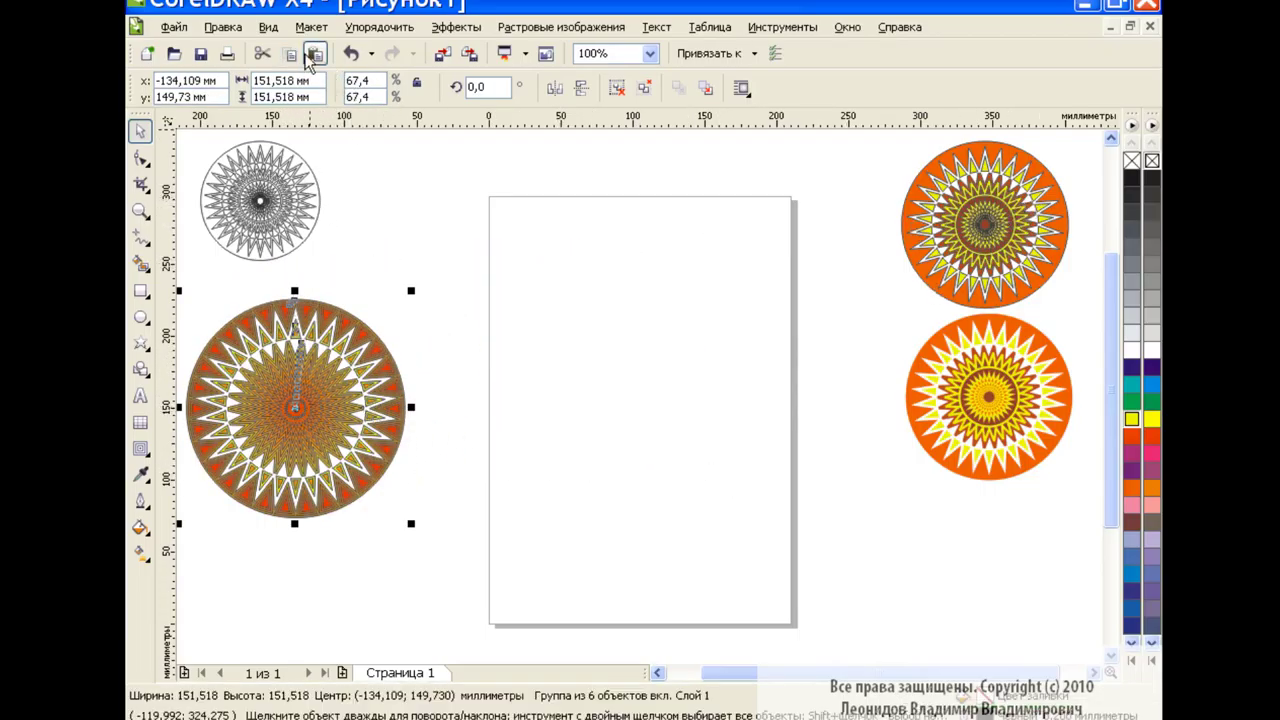
left_click_drag(293, 405, 297, 405)
Paste a scaled-down copy of the rosette at the bottom of the right-hand column
key("ctrl+v")
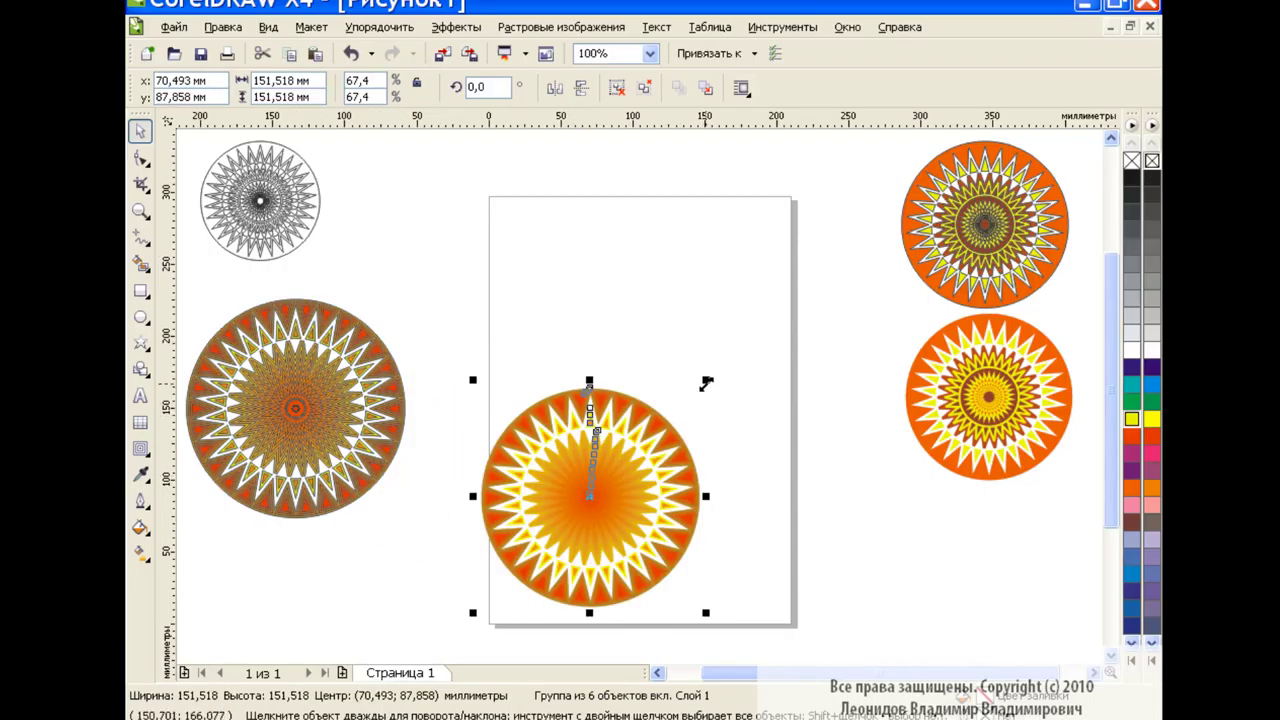
left_click_drag(692, 381, 628, 466)
left_click_drag(528, 525, 965, 552)
key("Escape")
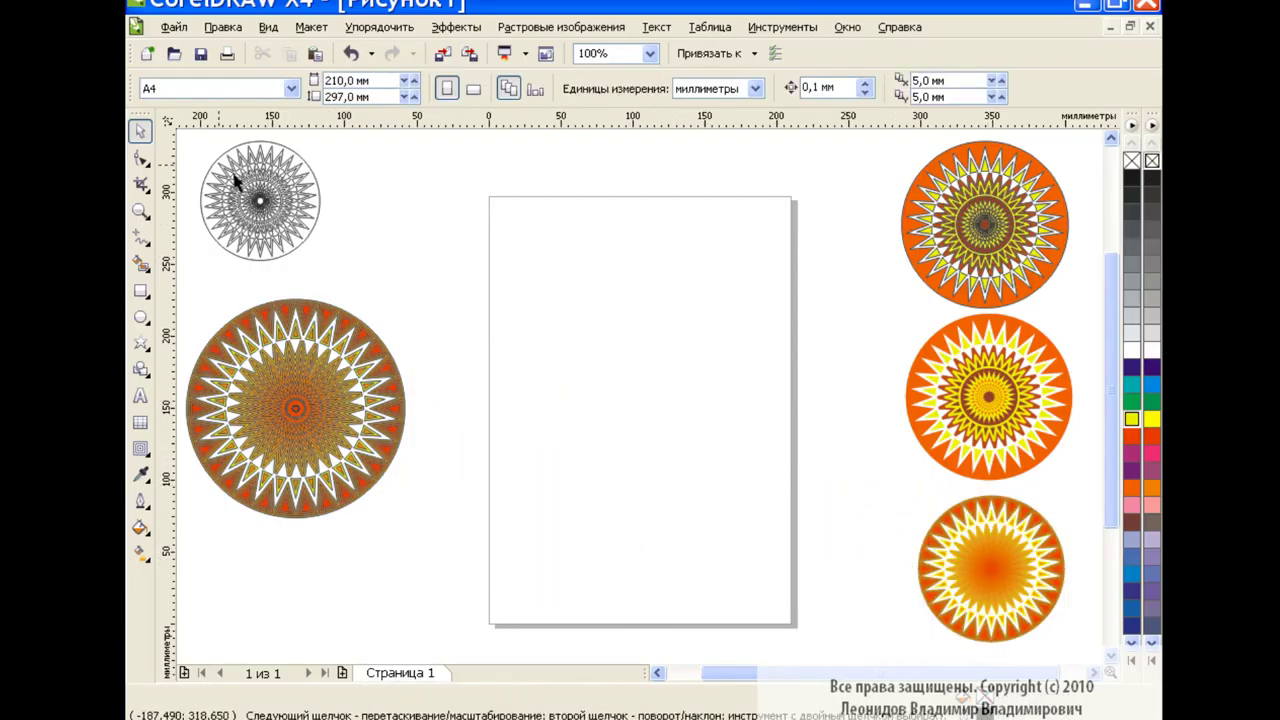
left_click_drag(182, 131, 375, 266)
Move the grey outline rosette onto the page and enlarge it to 252.3%, about 208.5 mm
left_click_drag(242, 194, 643, 386)
left_click_drag(713, 313, 850, 216)
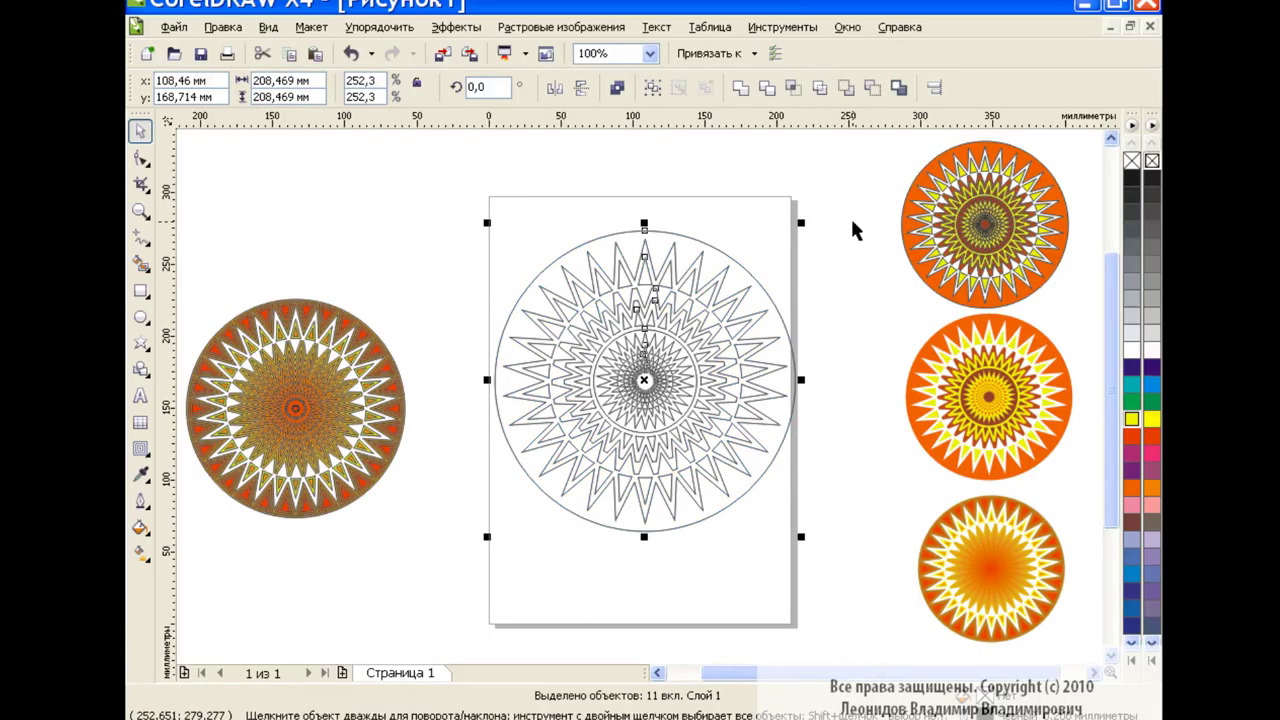
left_click(843, 185)
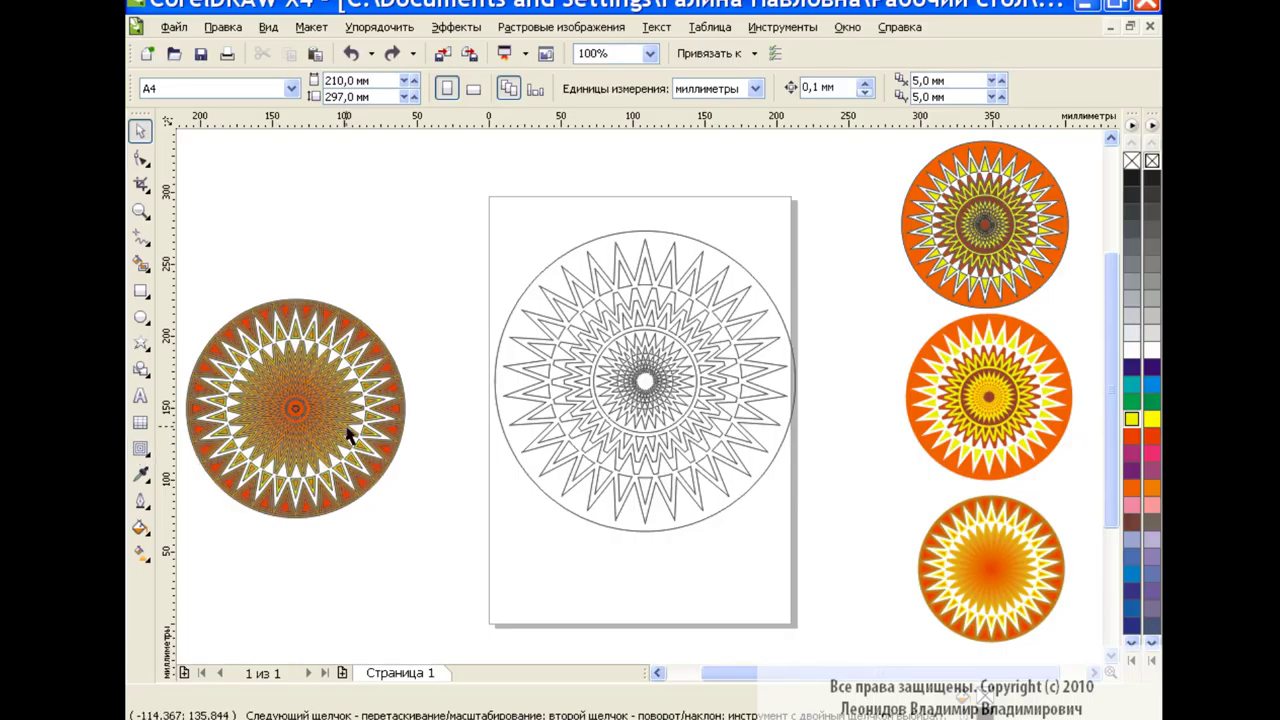
Delete the page rosette's middle star ring and small centre rings
left_click(660, 308)
key("Delete")
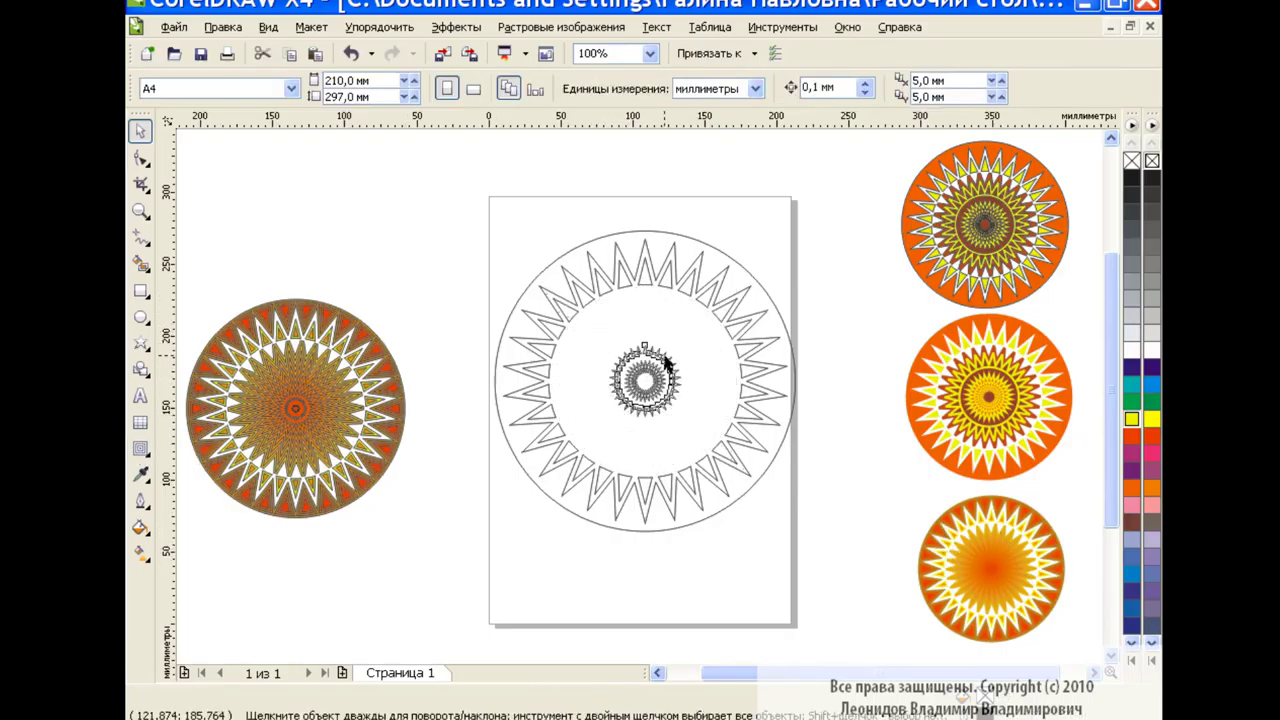
key("Delete")
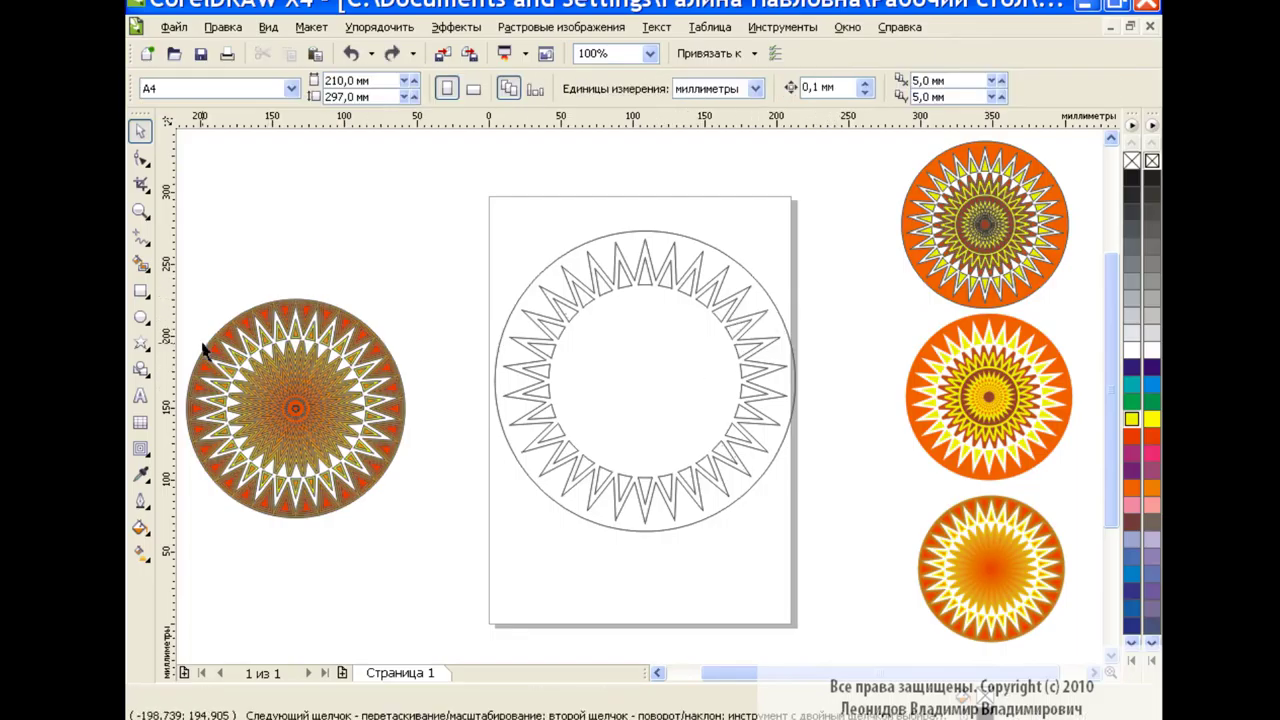
Draw a circle, centre it on the star ring and enlarge it to 126.9 mm
left_click(140, 317)
left_click_drag(626, 344, 718, 437)
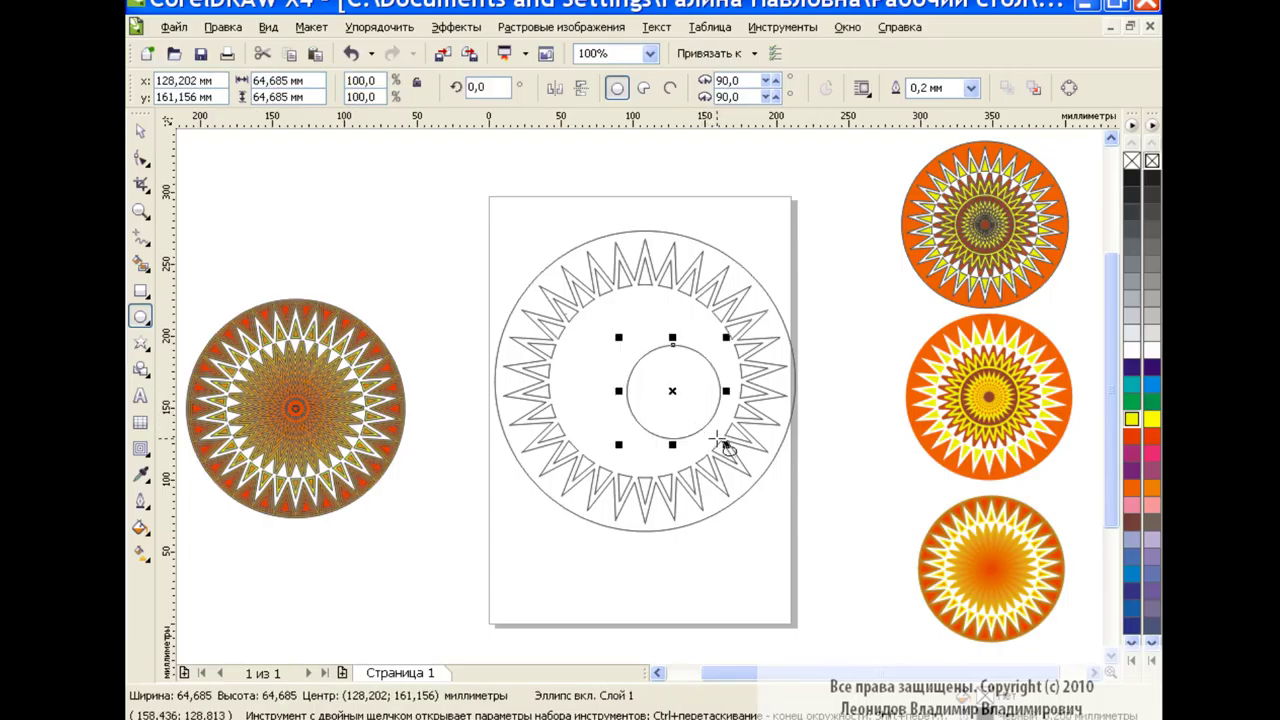
left_click(140, 131)
left_click_drag(457, 200, 805, 545)
left_click(934, 87)
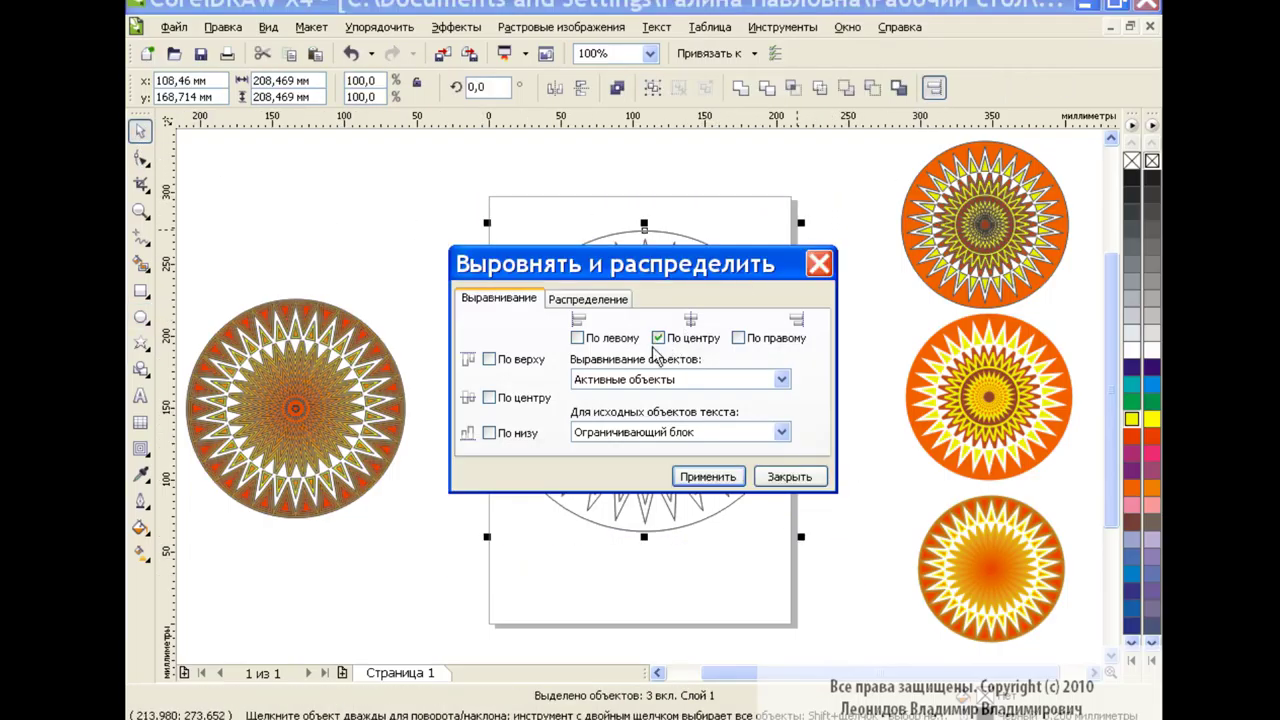
left_click(707, 476)
left_click(676, 358)
left_click_drag(694, 330, 791, 290)
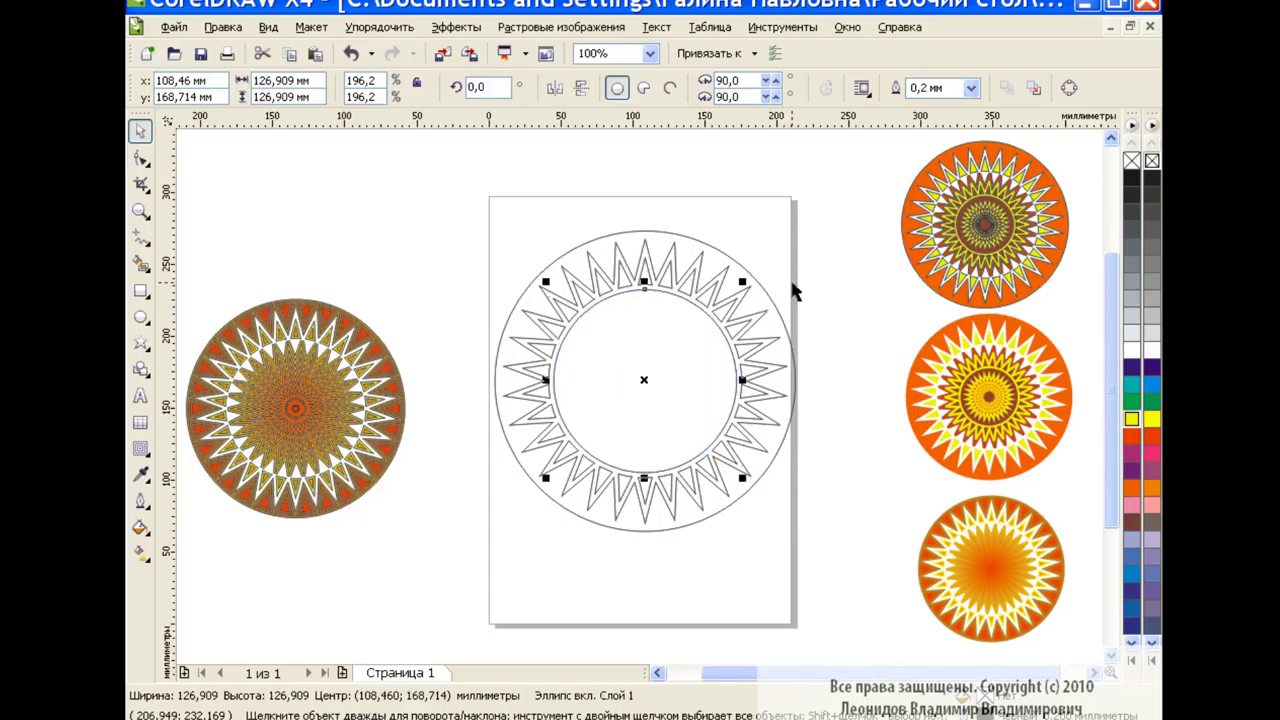
left_click(791, 290)
left_click(141, 265)
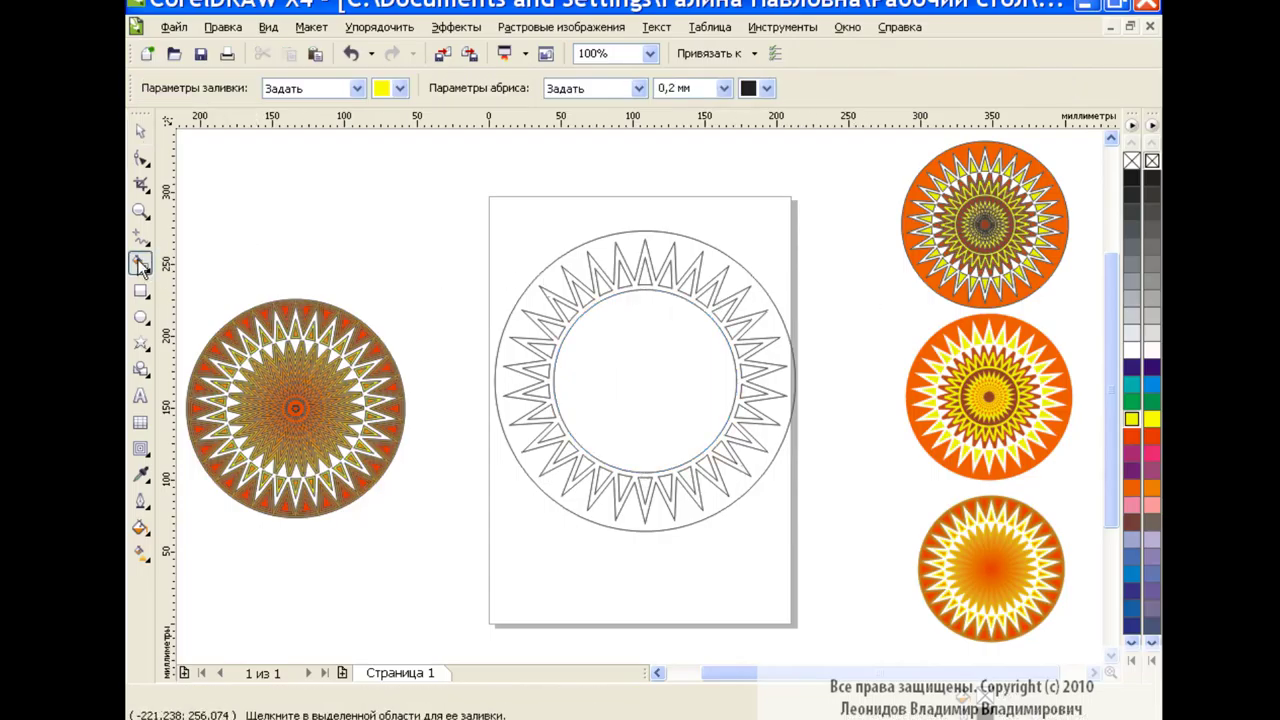
Smart-fill the star ring's zigzag stars with yellow
left_click(400, 89)
left_click(443, 107)
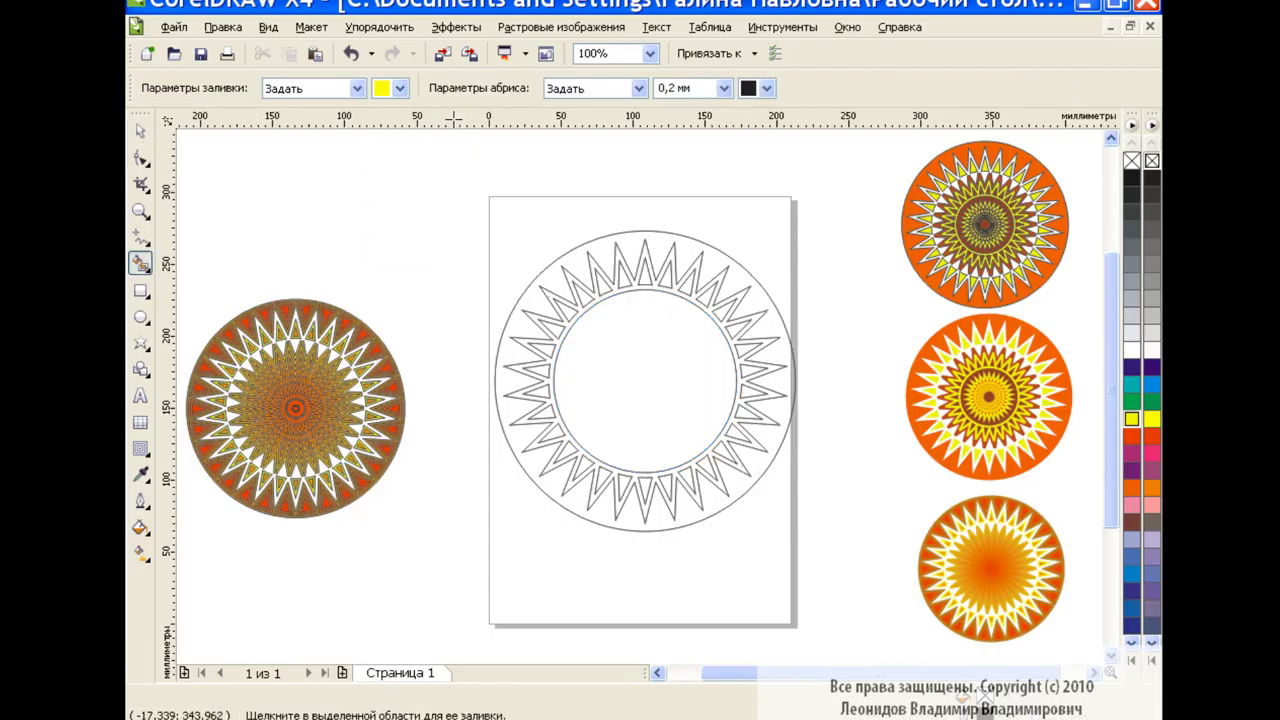
left_click(590, 262)
left_click(141, 131)
left_click(646, 320)
left_click(645, 345)
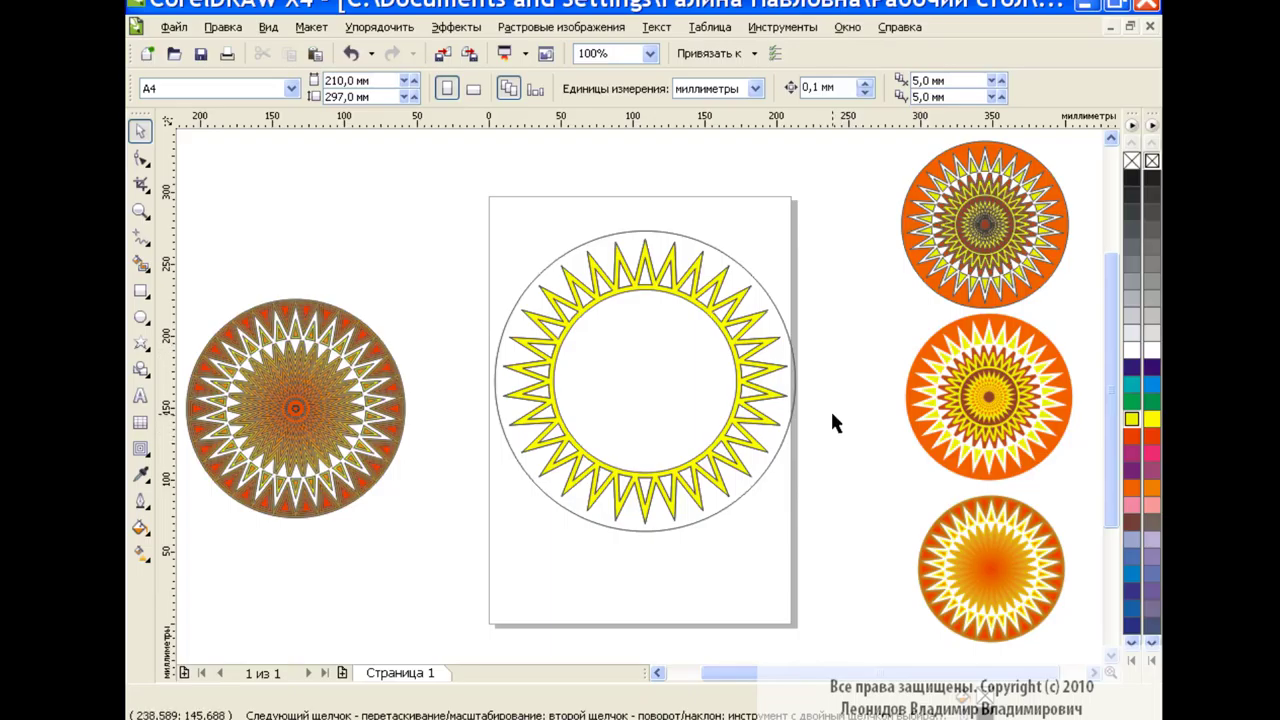
Give the outer star-ring shape a purple uniform fill (C83 M94 Y0 K0)
left_click(786, 356)
left_click(141, 527)
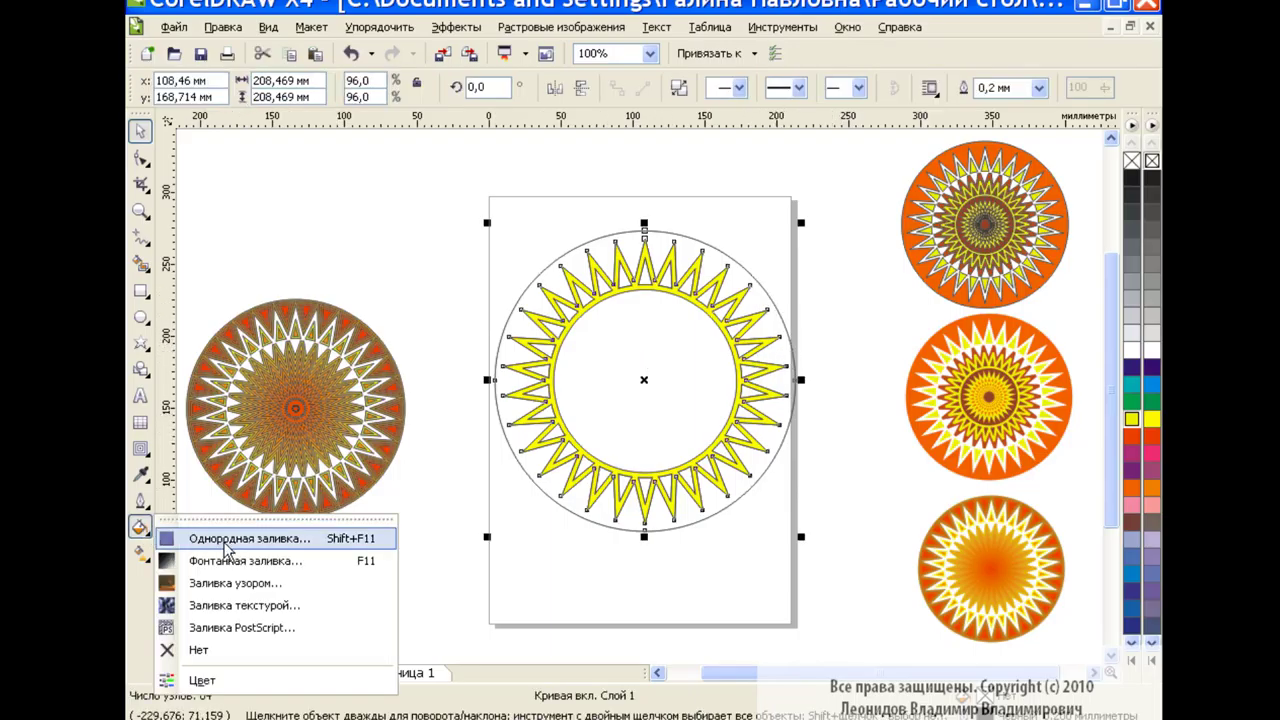
left_click(240, 535)
left_click_drag(658, 310, 660, 323)
left_click(627, 293)
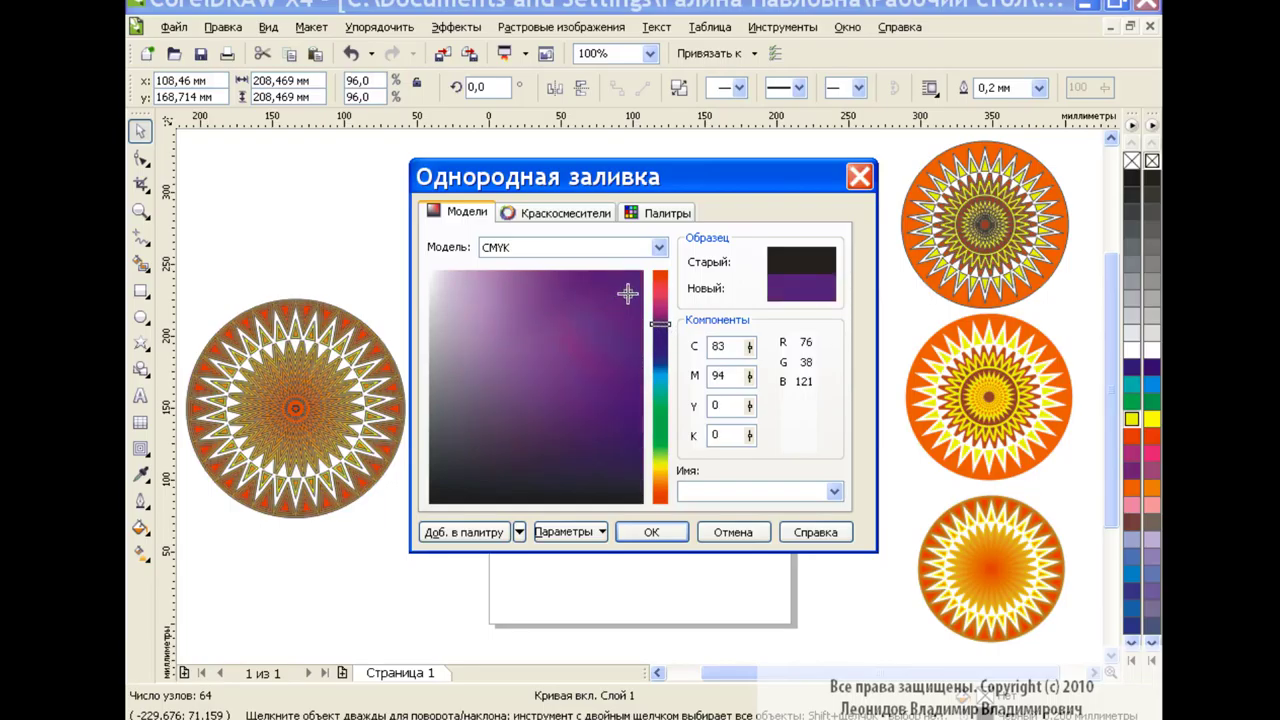
left_click(651, 532)
left_click(836, 302)
left_click(520, 310)
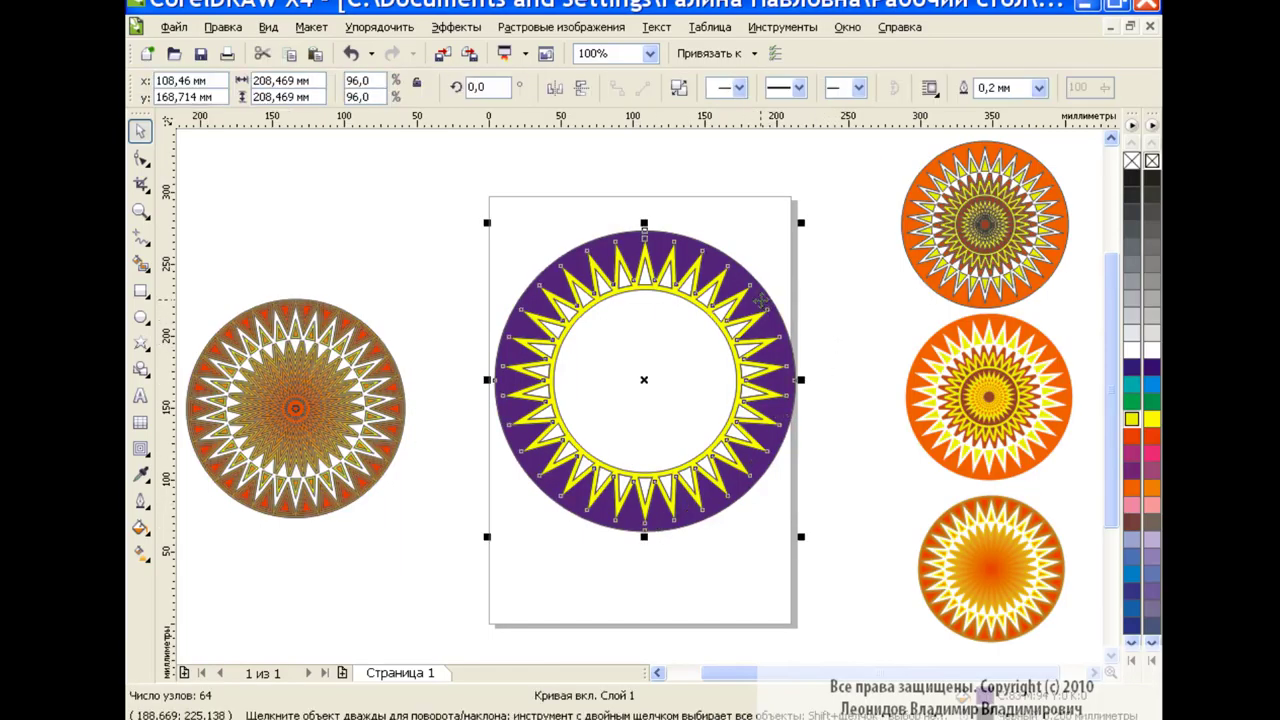
left_click(141, 448)
left_click(188, 481)
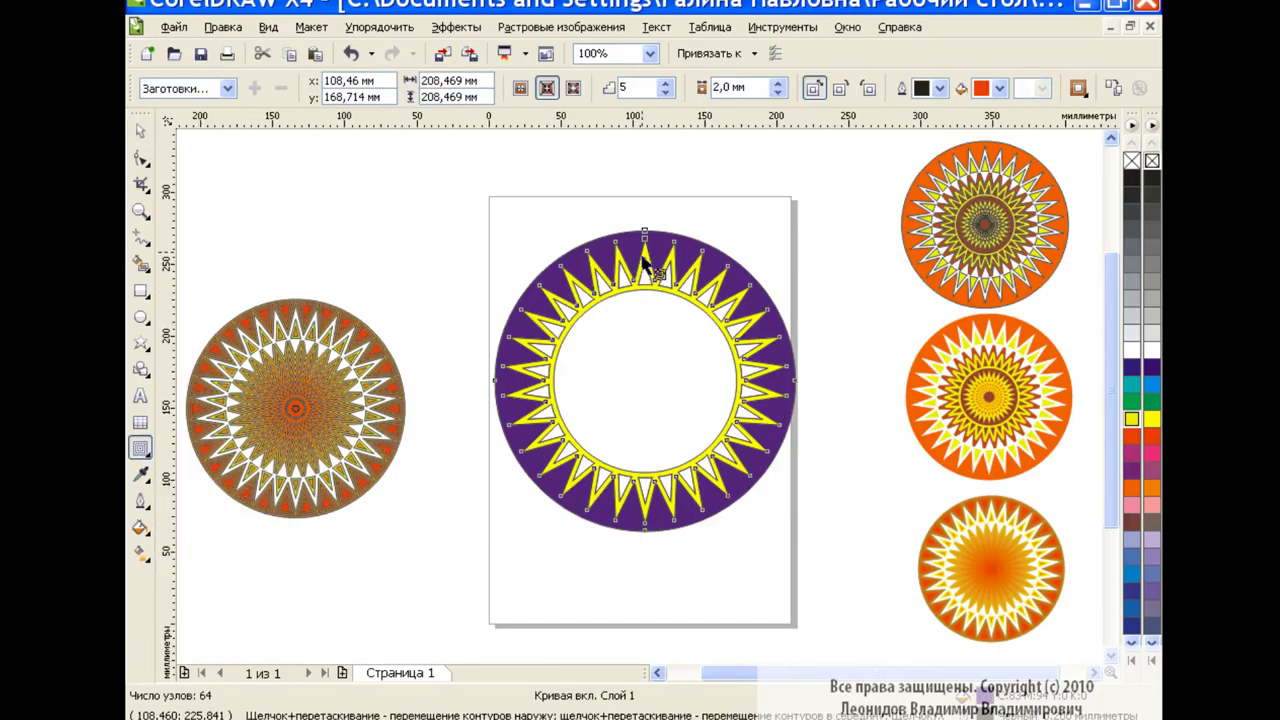
Contour the purple band inward in 14 steps of 0.596 mm, shading to magenta C20 M95 Y0 K0
mouse_move(645, 232)
left_mouse_down()
mouse_move(658, 258)
mouse_move(646, 266)
left_mouse_up()
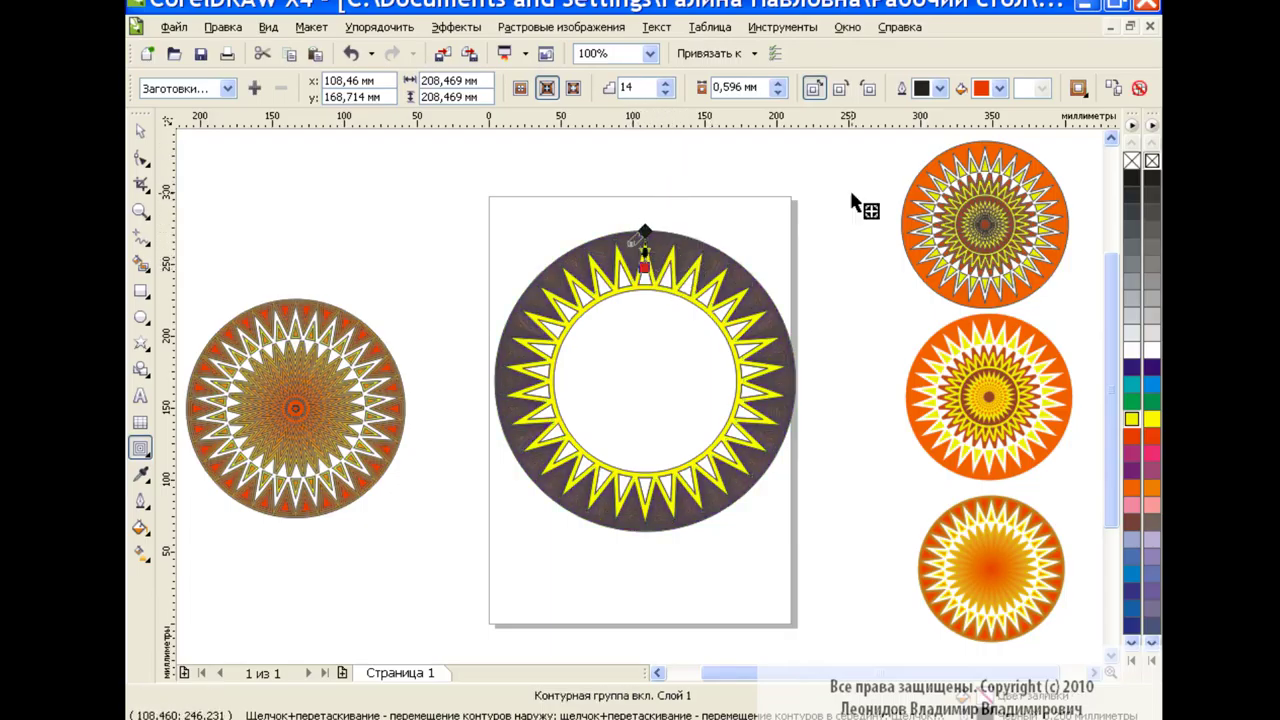
left_click(999, 89)
left_click(663, 318)
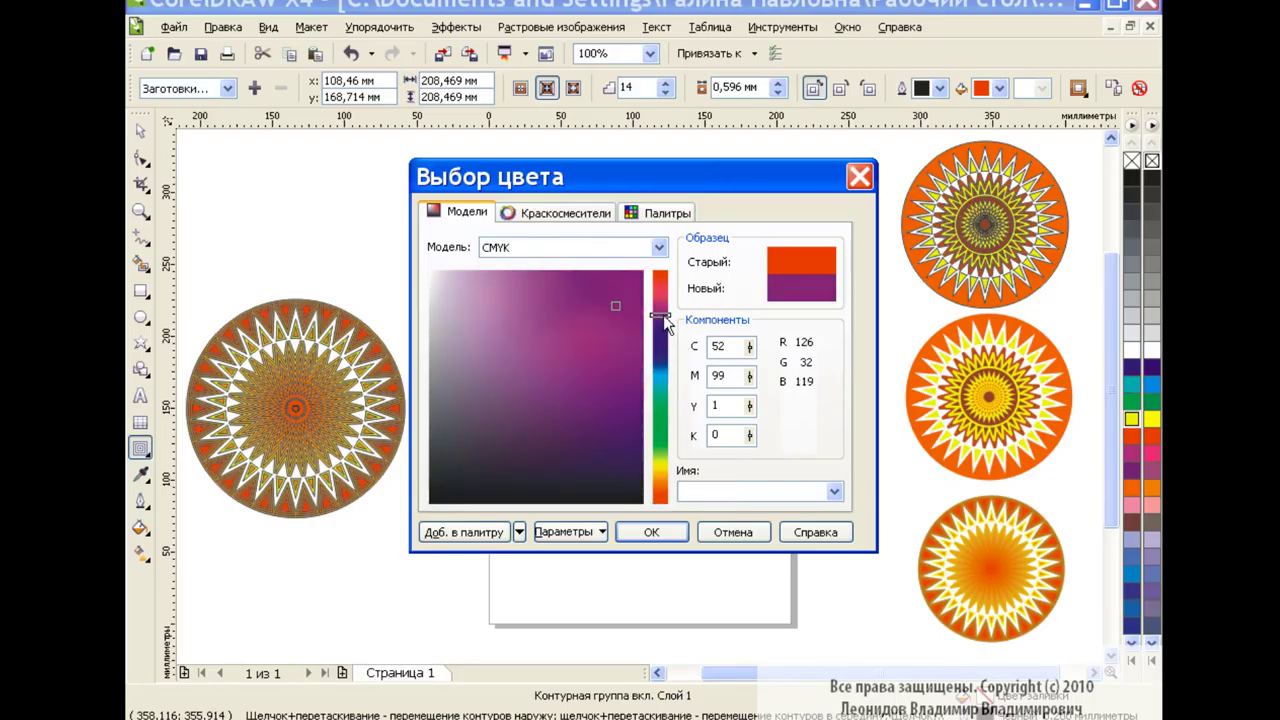
left_click_drag(609, 306, 589, 340)
left_click_drag(661, 319, 661, 304)
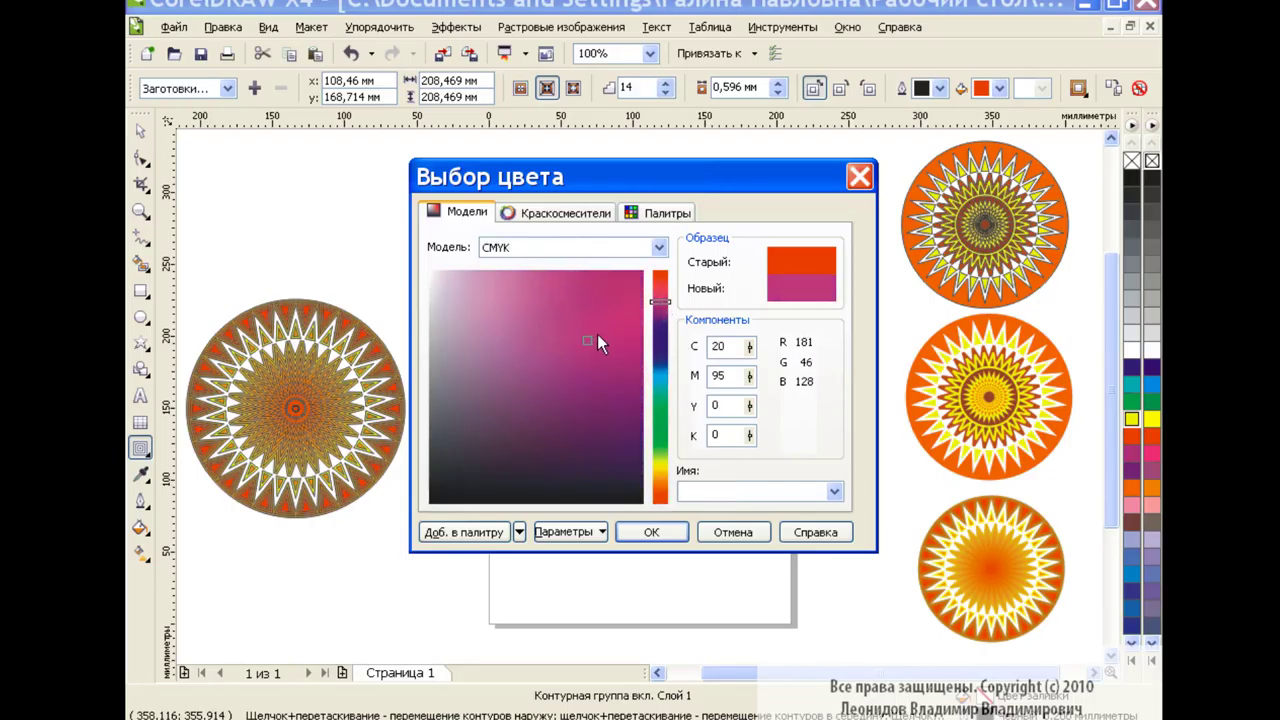
left_click(651, 532)
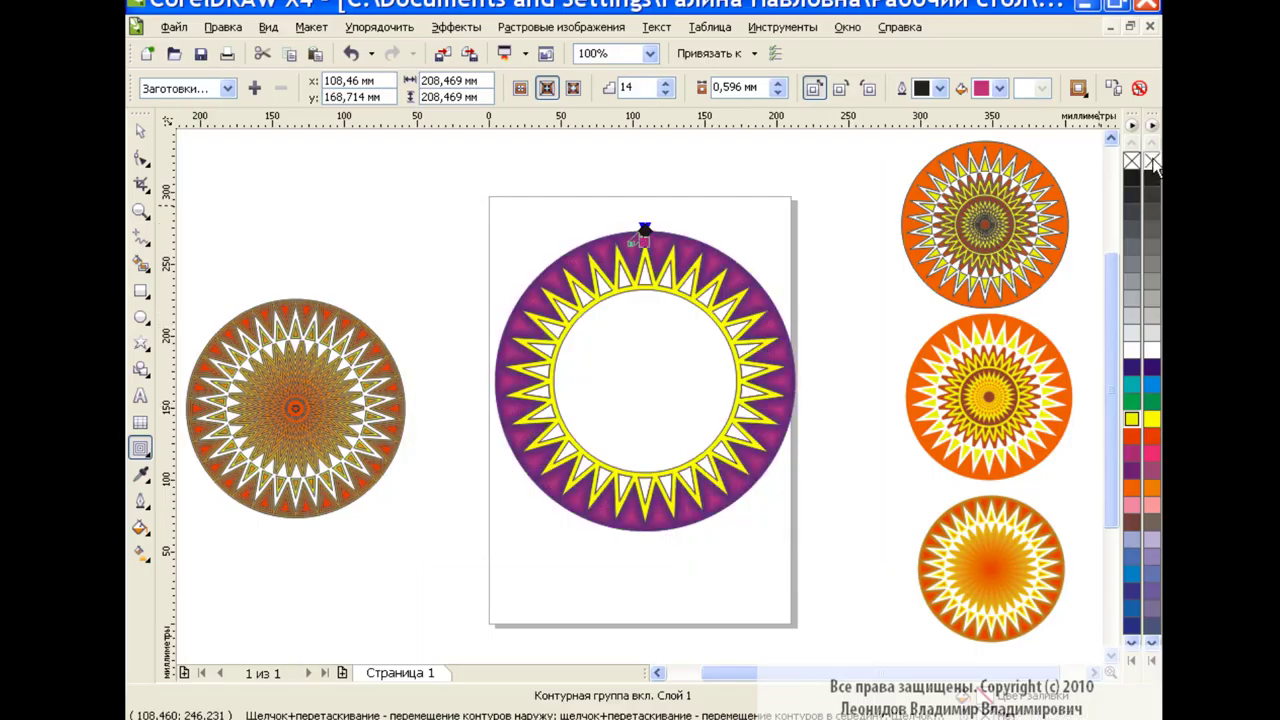
key("space")
key("Escape")
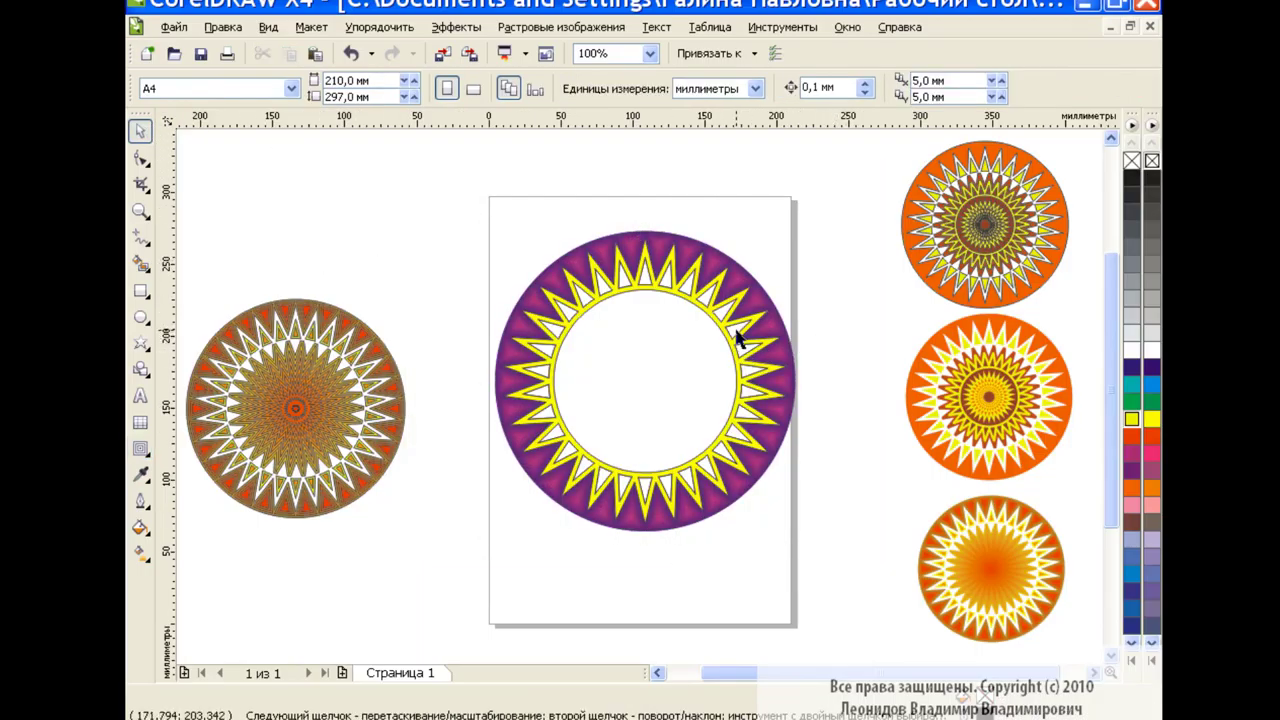
Fill the zigzag star ring with the orange palette swatch
left_click(737, 340)
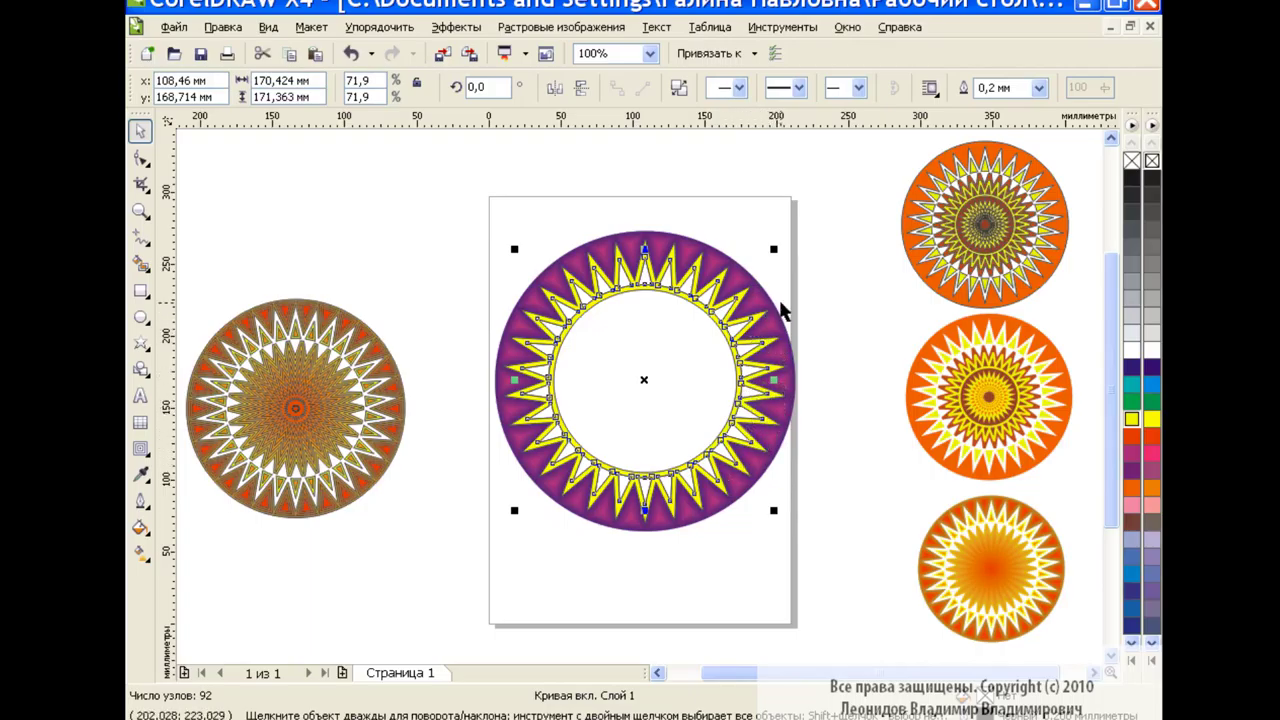
left_click(741, 336)
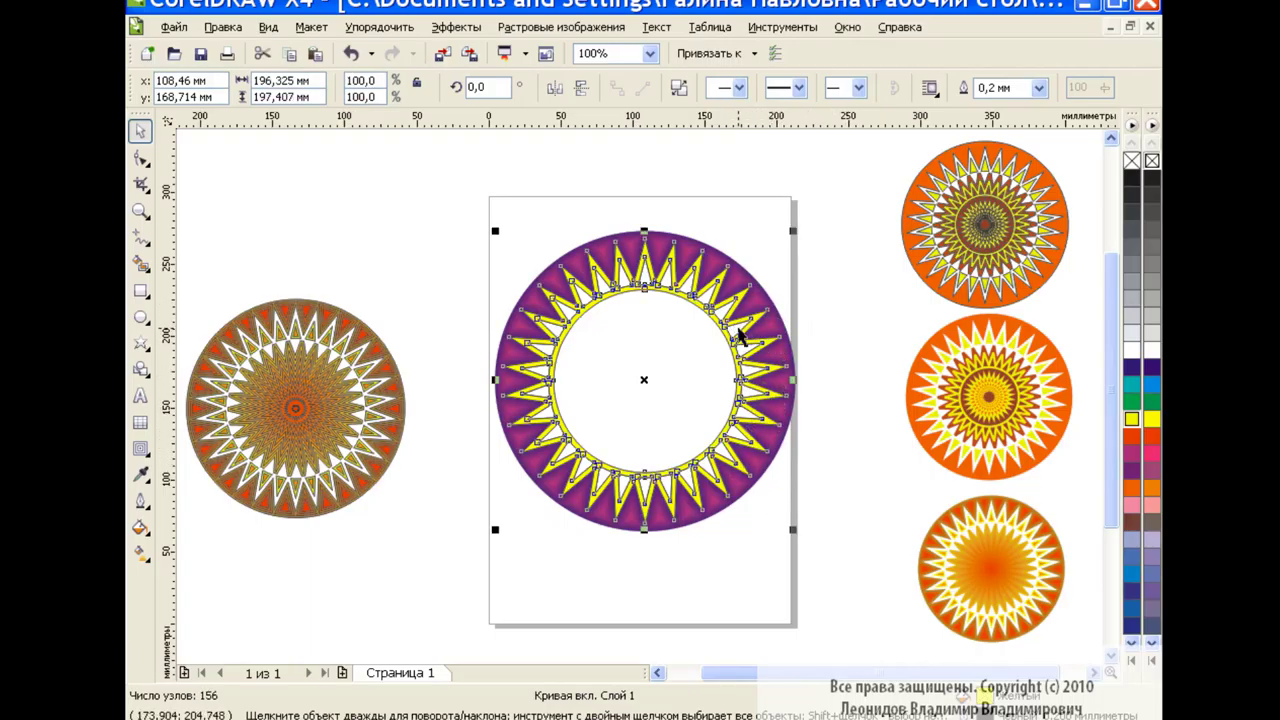
left_click(1131, 490)
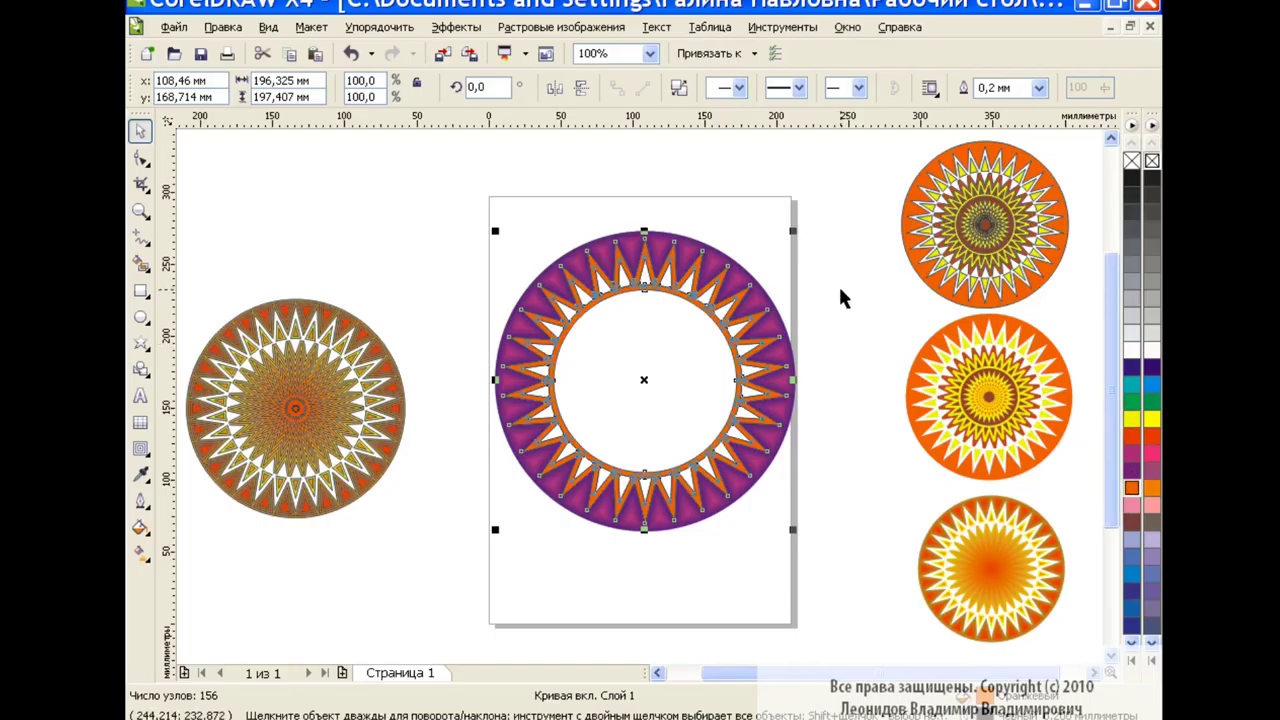
left_click(351, 53)
left_click(690, 285)
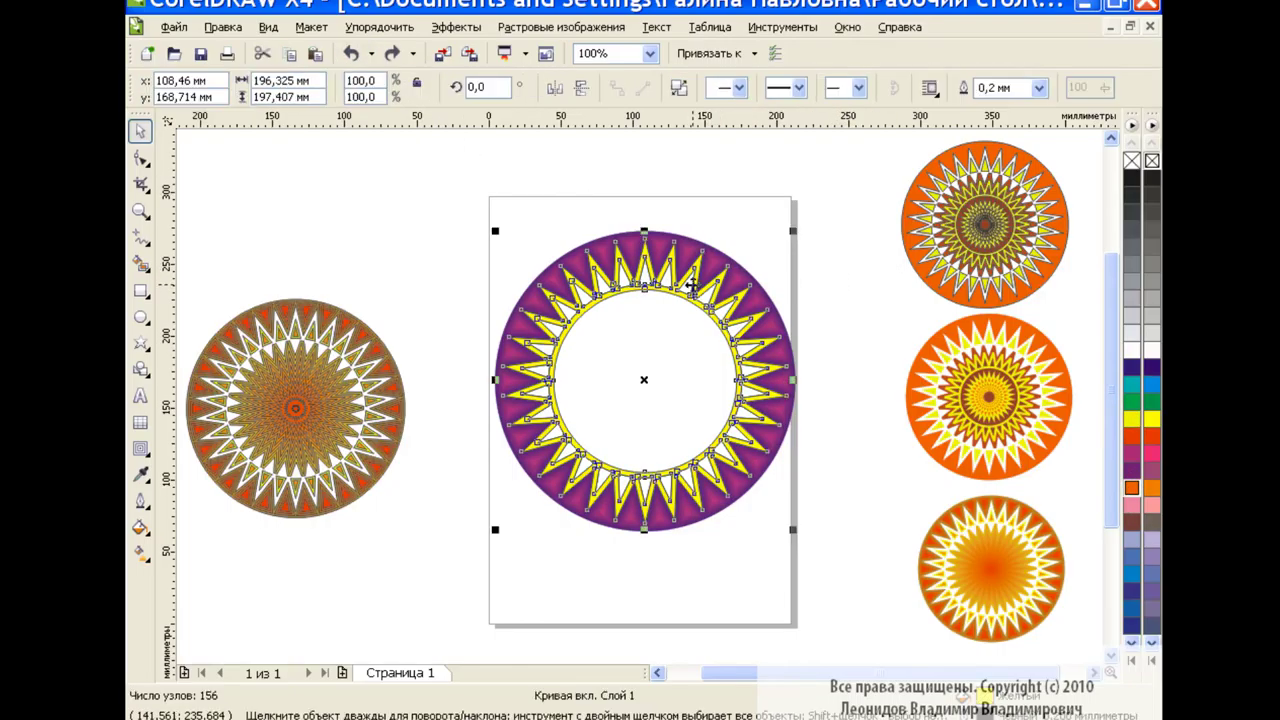
left_click(856, 346)
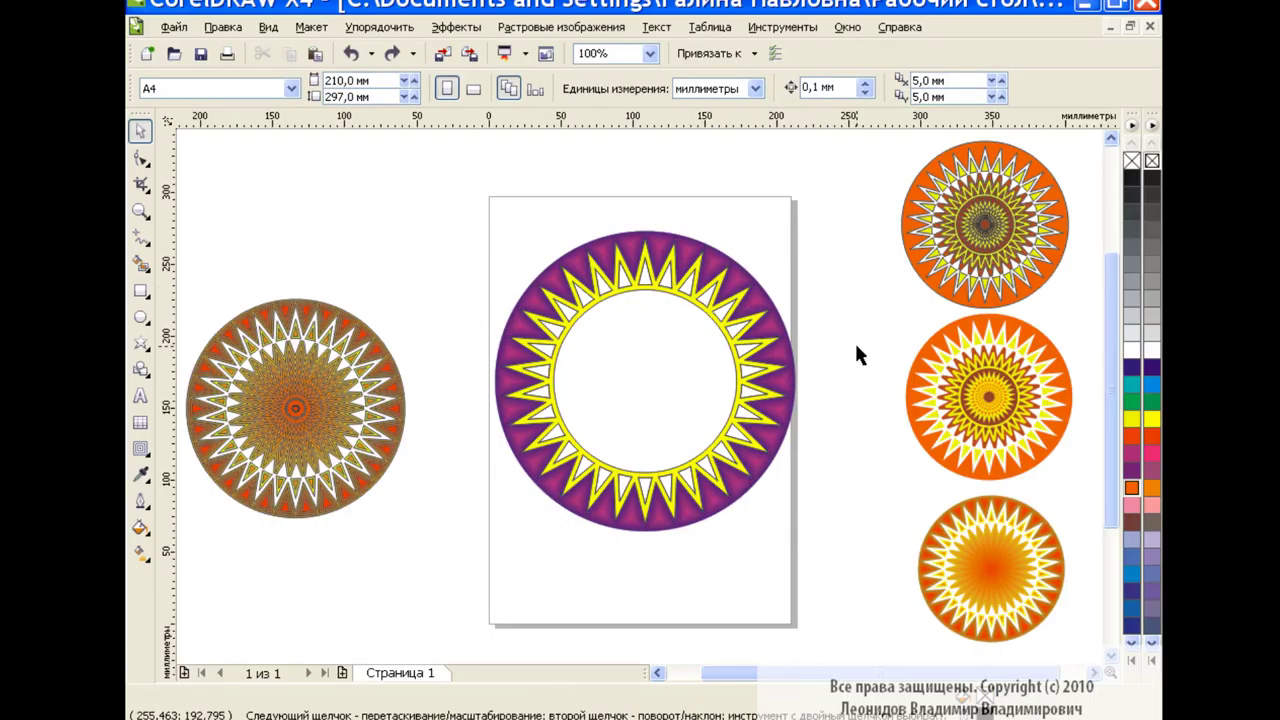
left_click(745, 372)
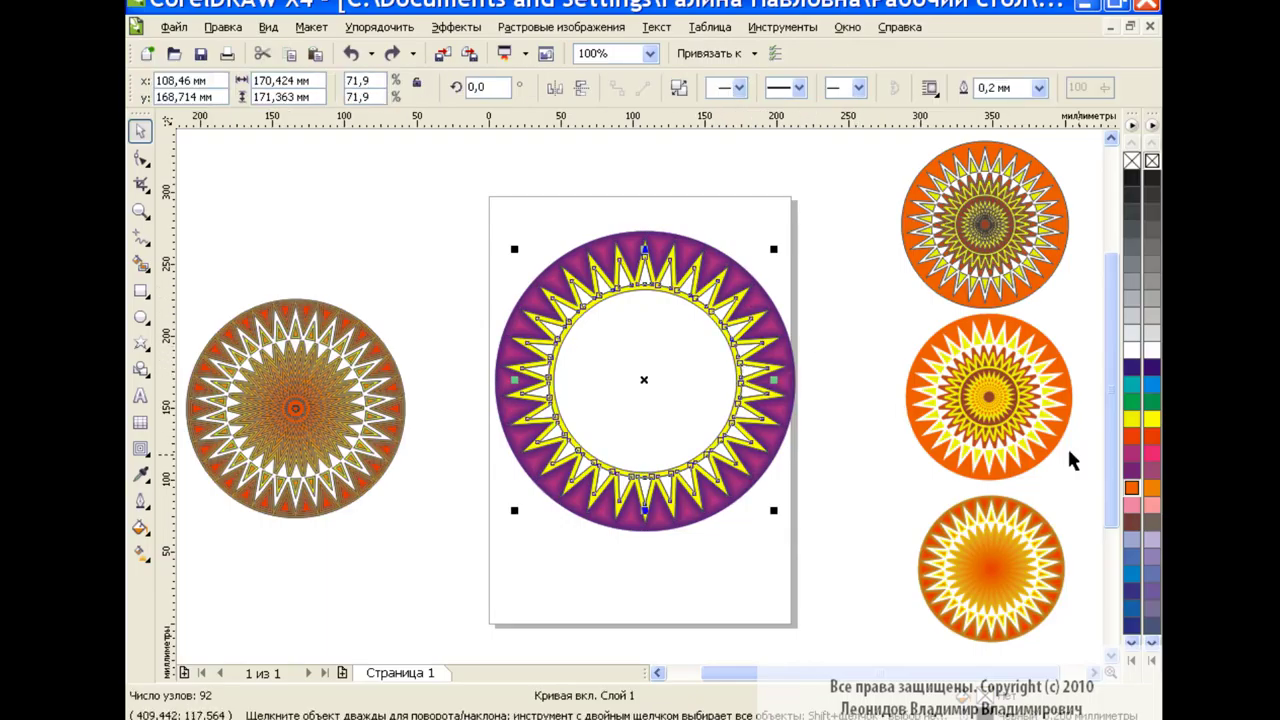
left_click(1131, 487)
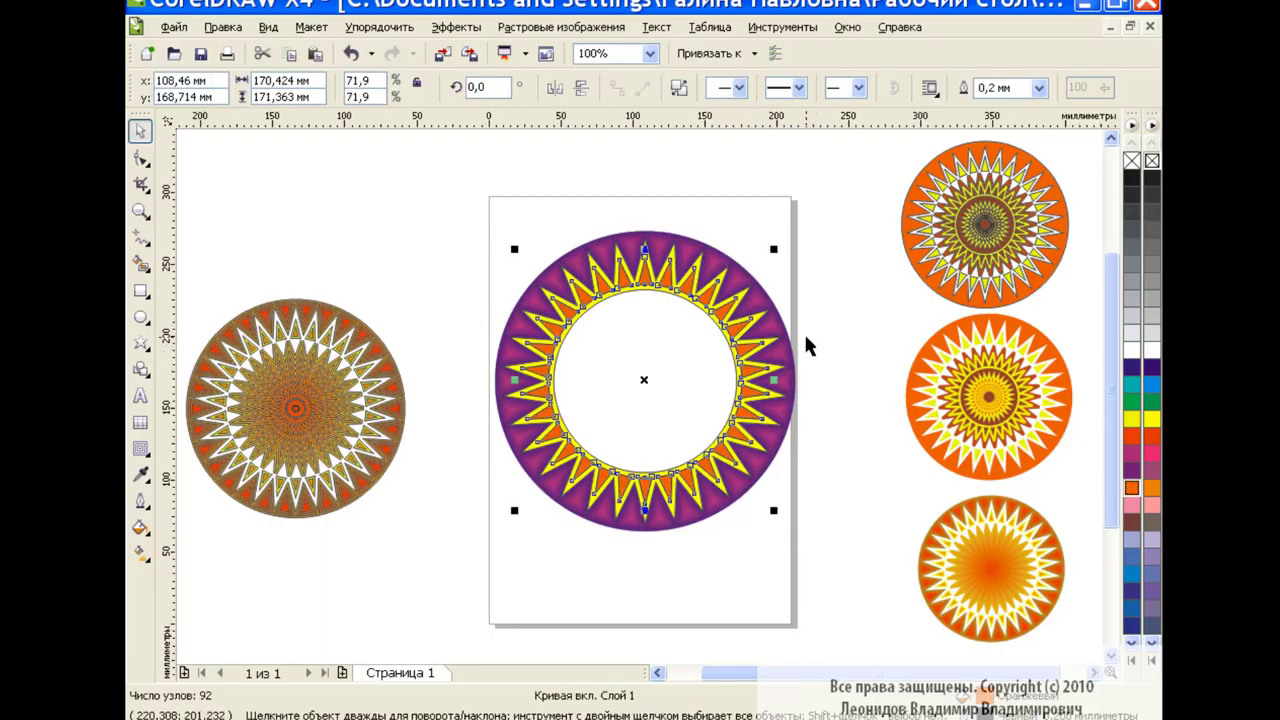
Add a 6-step, 0.596 mm inward contour to the star ring blending toward yellow
left_click(140, 447)
left_click_drag(625, 288, 643, 266)
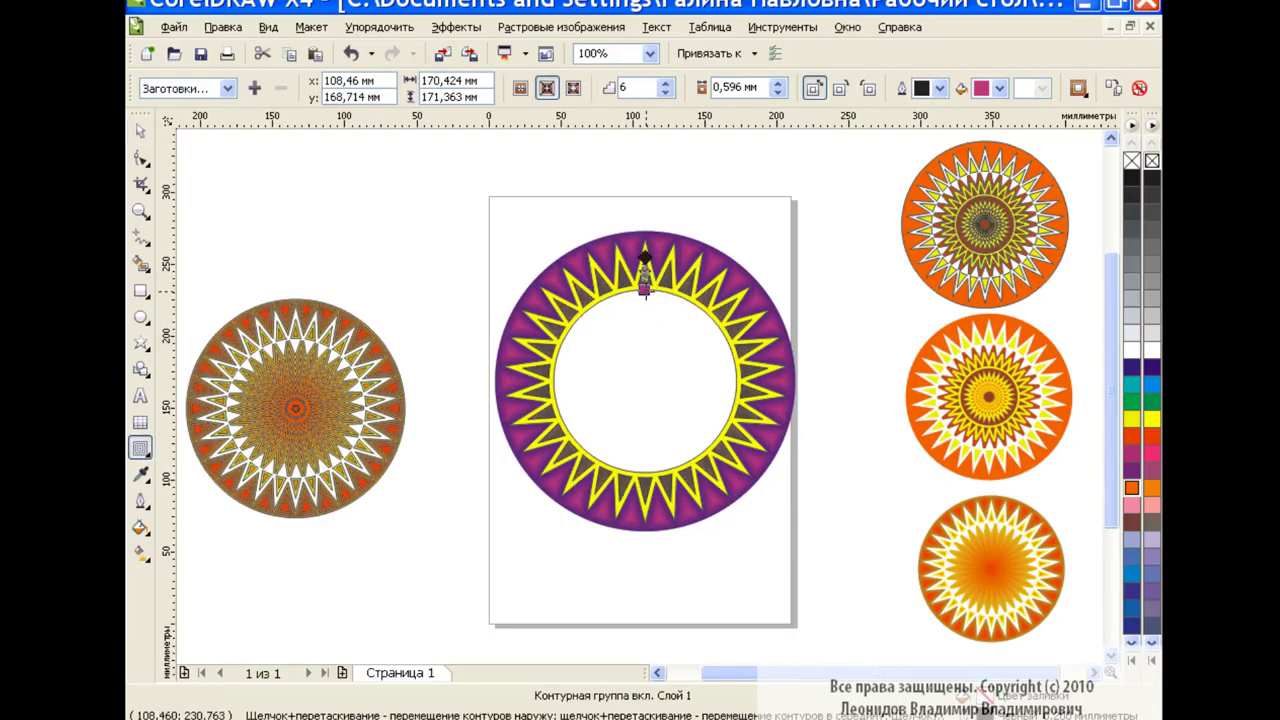
left_click(999, 88)
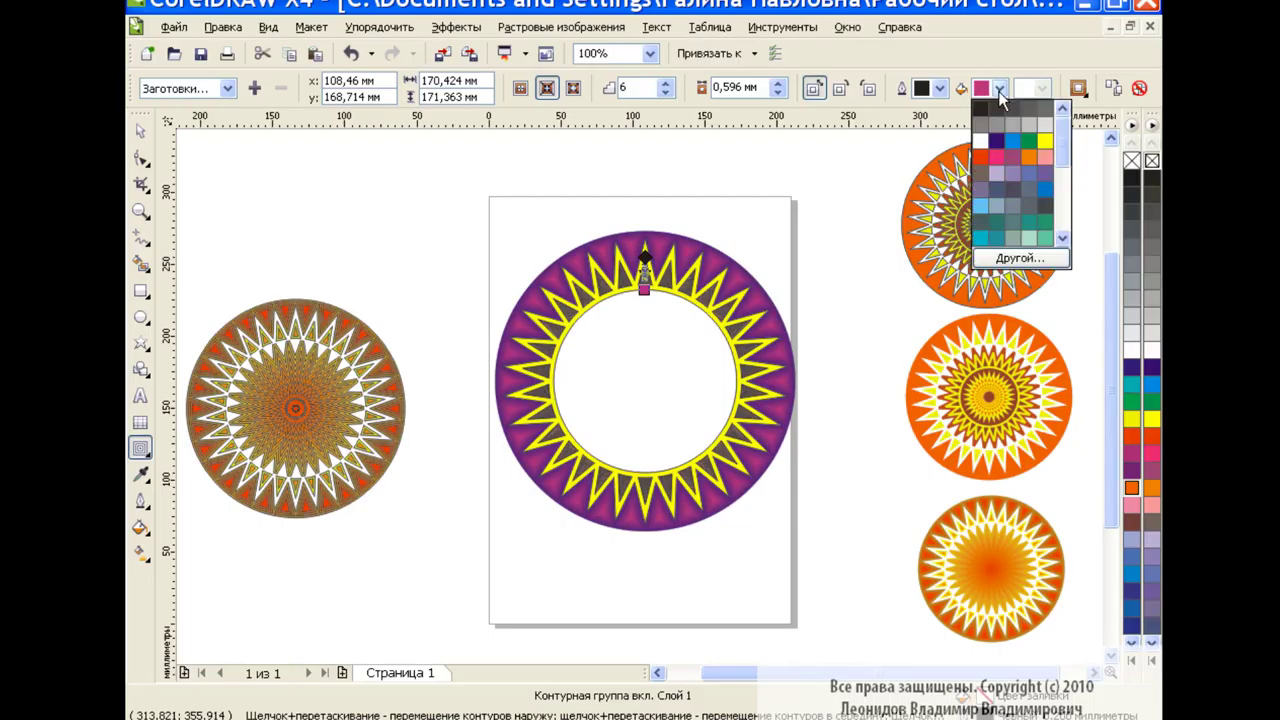
left_click(1045, 143)
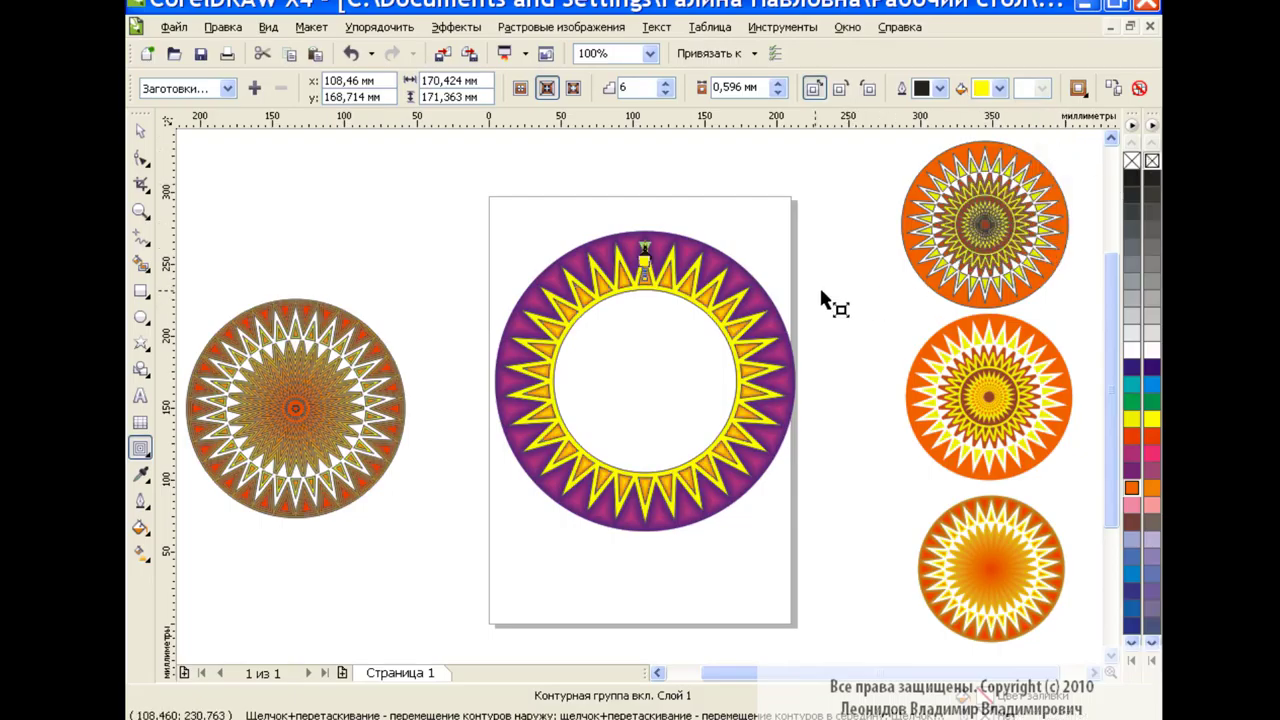
left_click(139, 131)
left_click(612, 350)
left_click(688, 300)
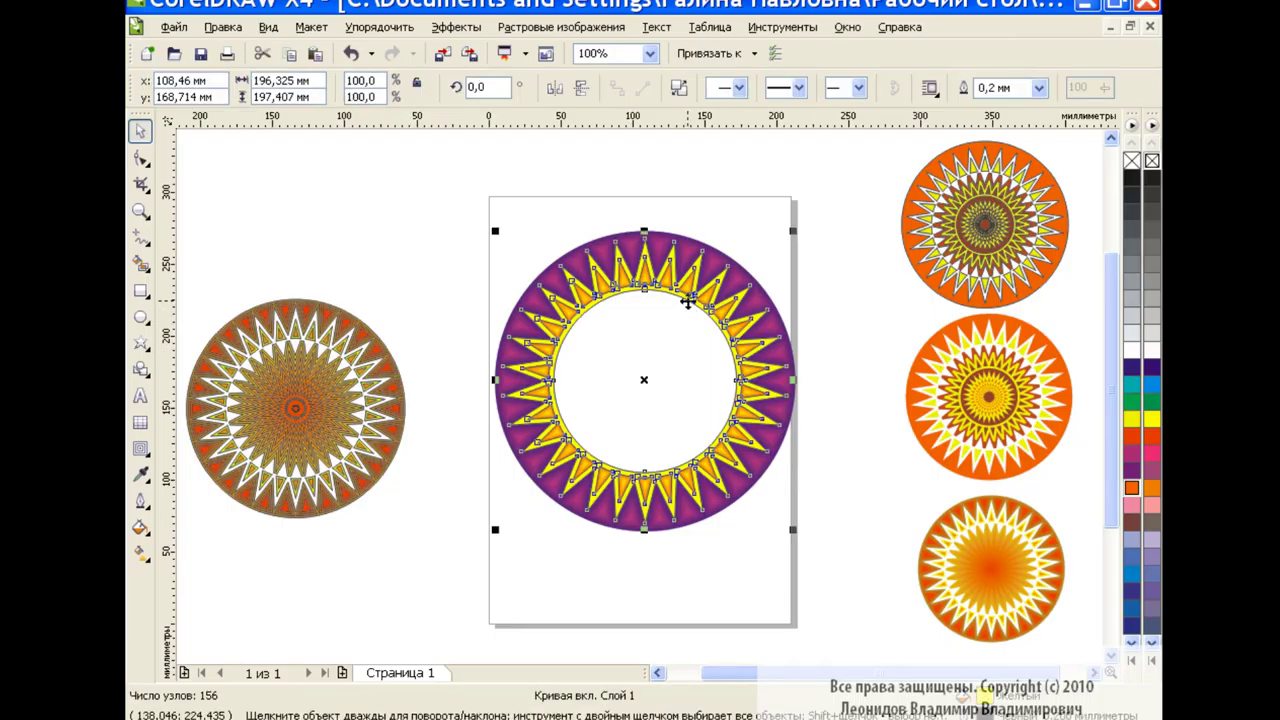
key("Escape")
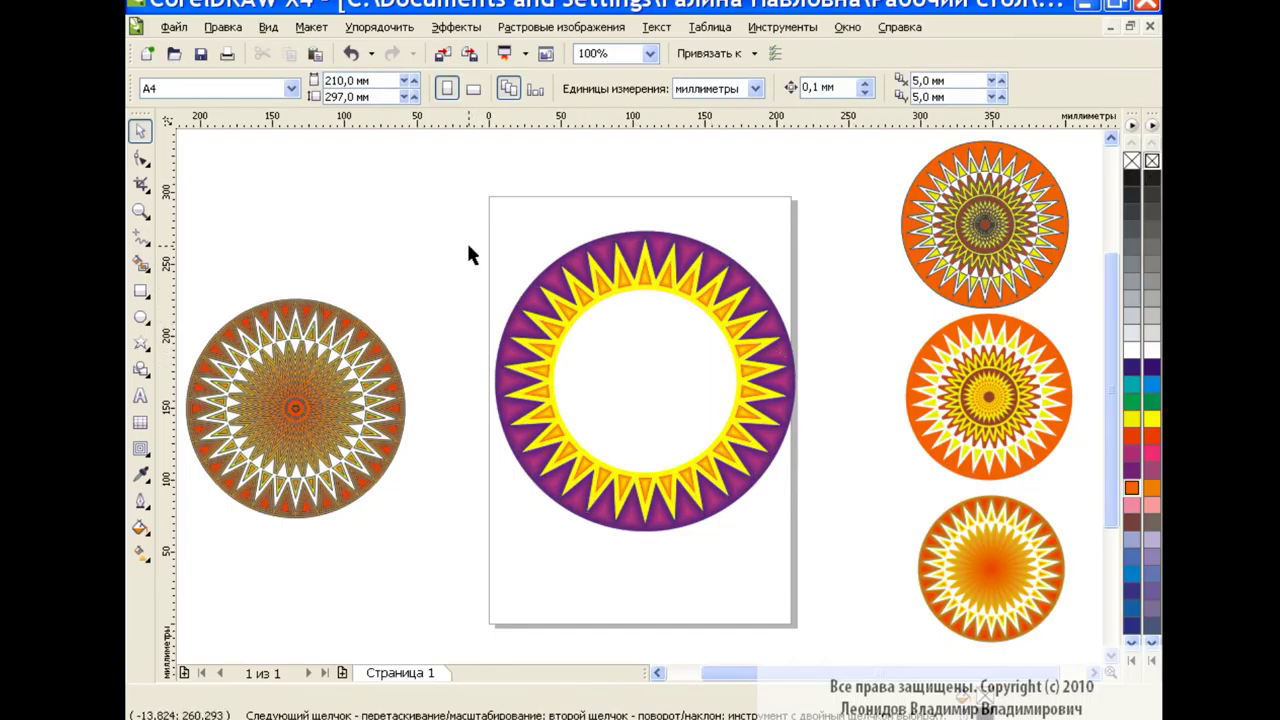
Enlarge the purple ring group to about 110%, nest two shrunken copies inside, and group all three
left_click_drag(460, 202, 856, 551)
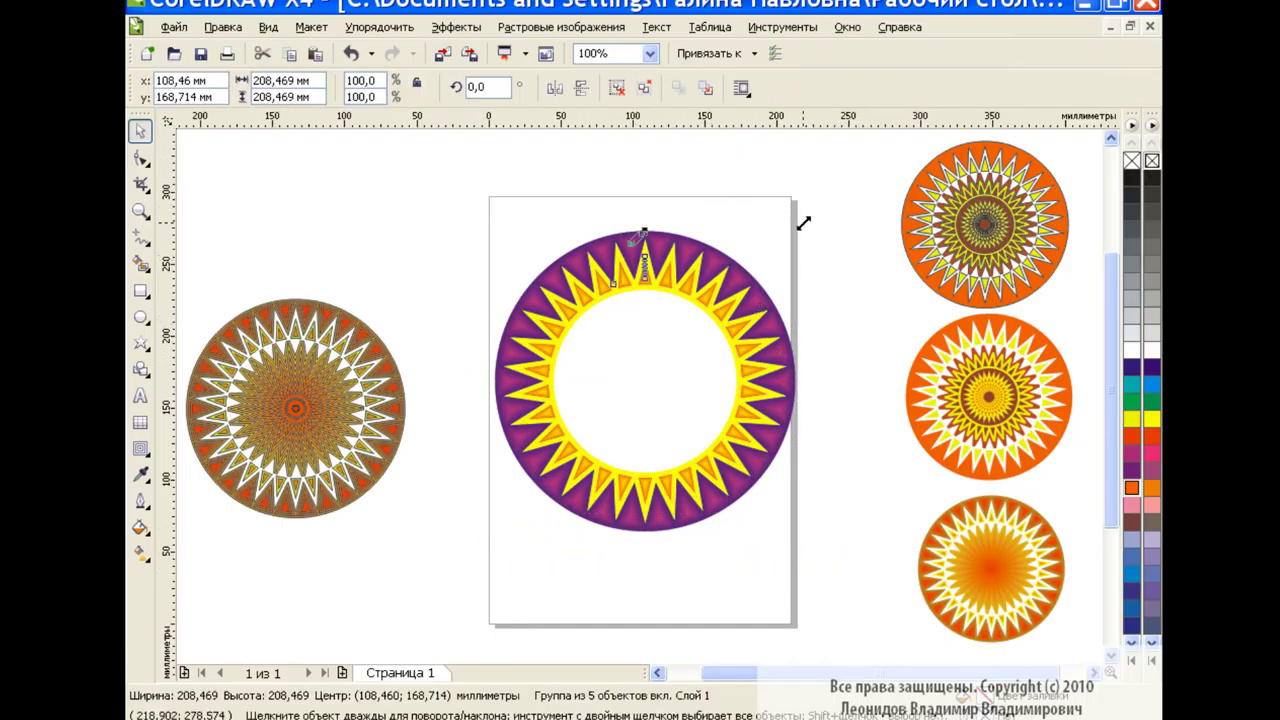
left_click_drag(803, 222, 851, 194)
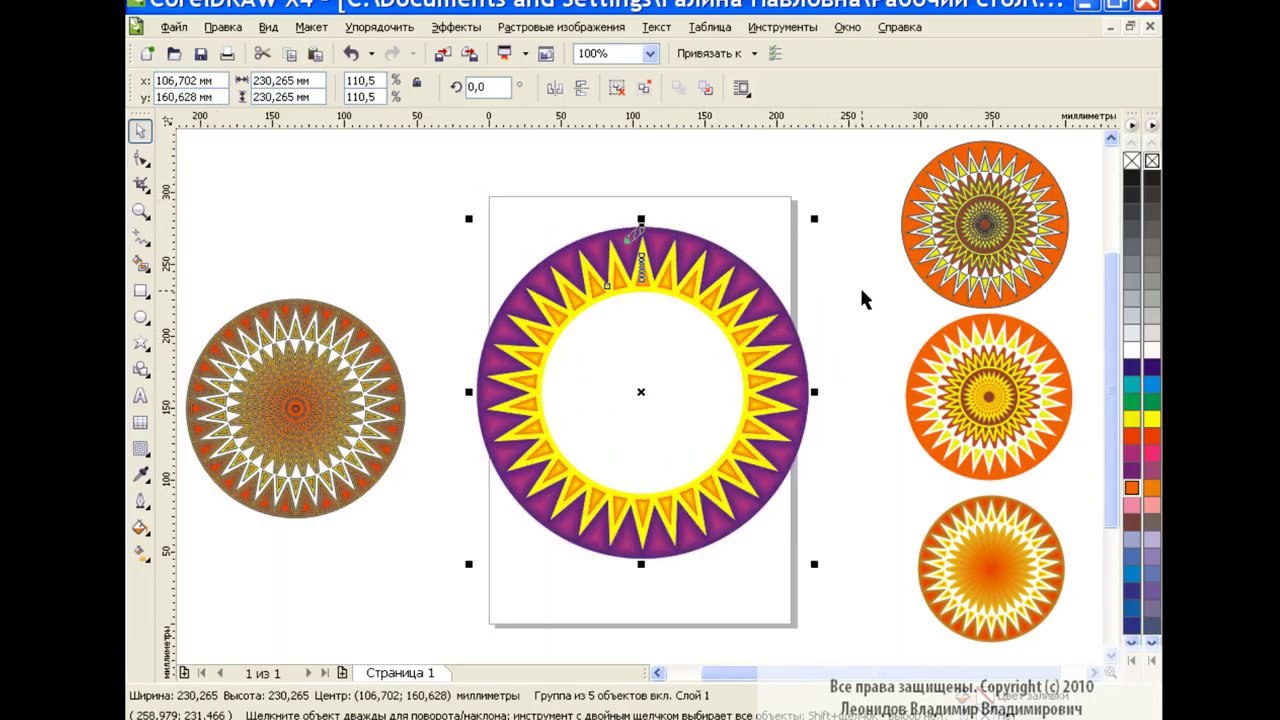
left_click_drag(814, 218, 771, 290)
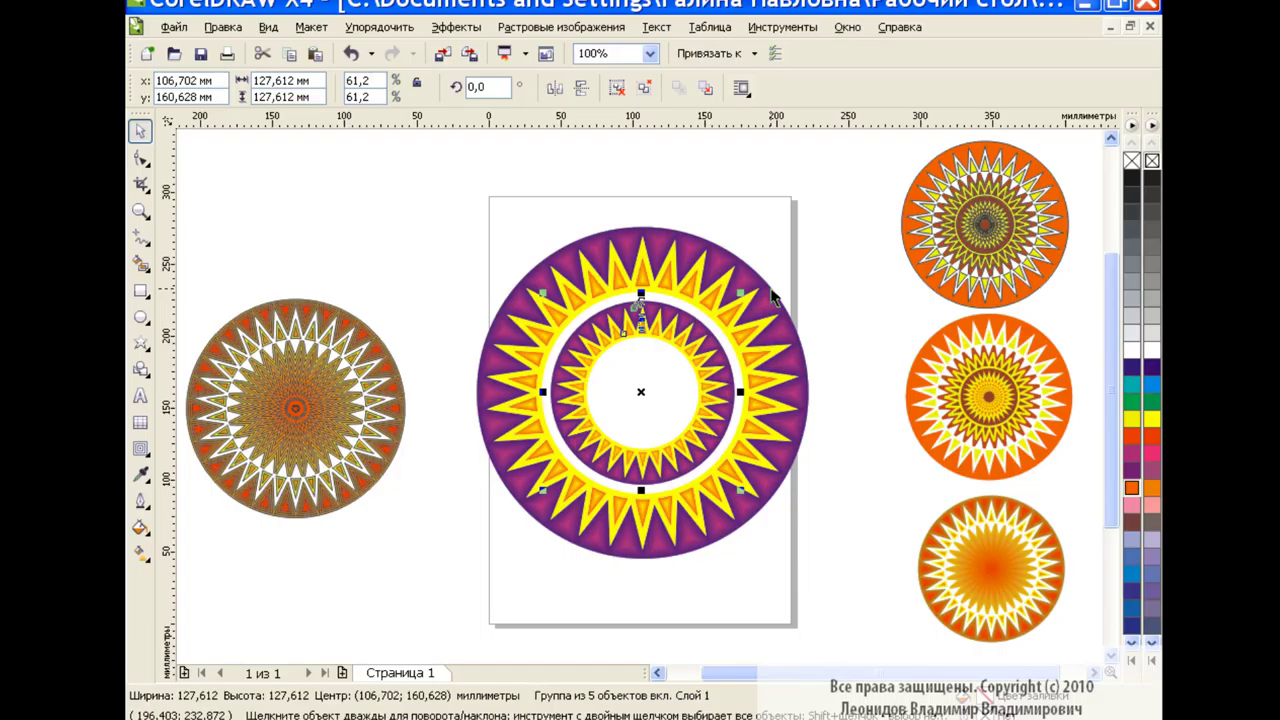
left_click(315, 54)
left_click_drag(814, 214, 704, 331)
left_click(479, 238)
left_click_drag(460, 198, 853, 606)
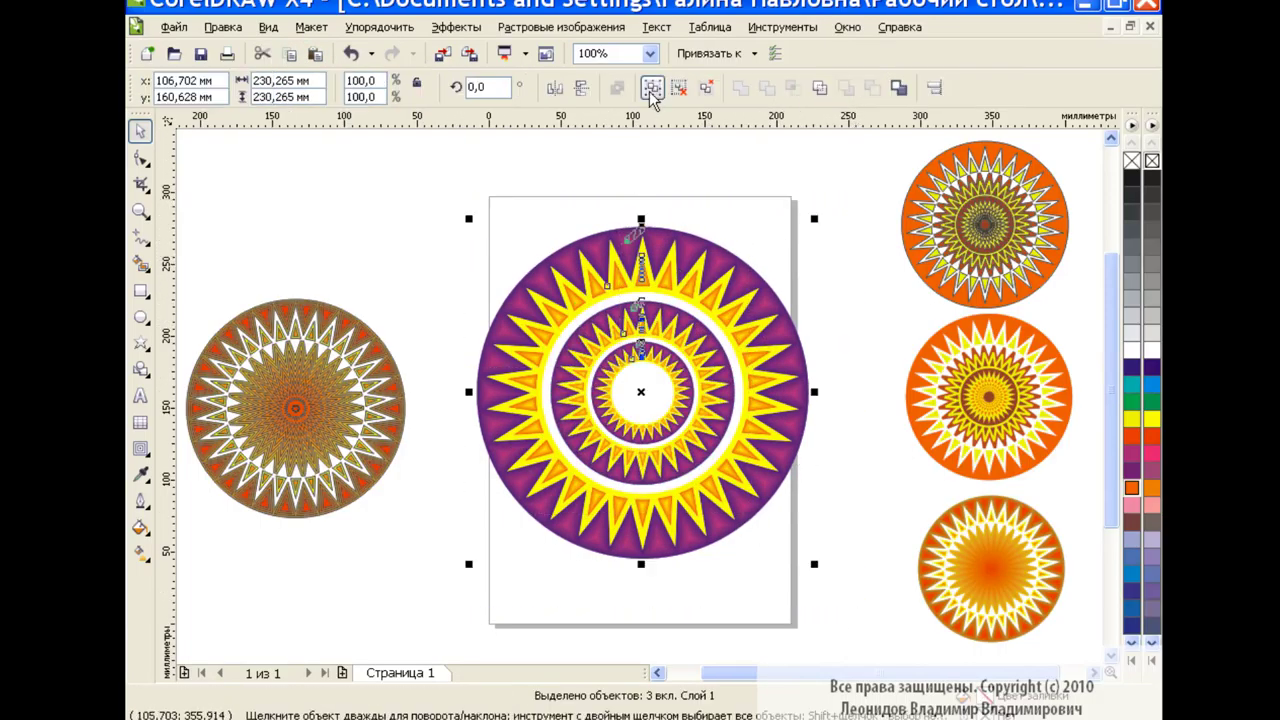
left_click(651, 90)
Place a smaller duplicate of the nested rosette at the top-left of the page
left_click(289, 54)
left_click_drag(814, 564, 666, 412)
left_click_drag(567, 316, 396, 236)
Ungroup the central rosette and delete its middle and innermost rings
left_click(600, 240)
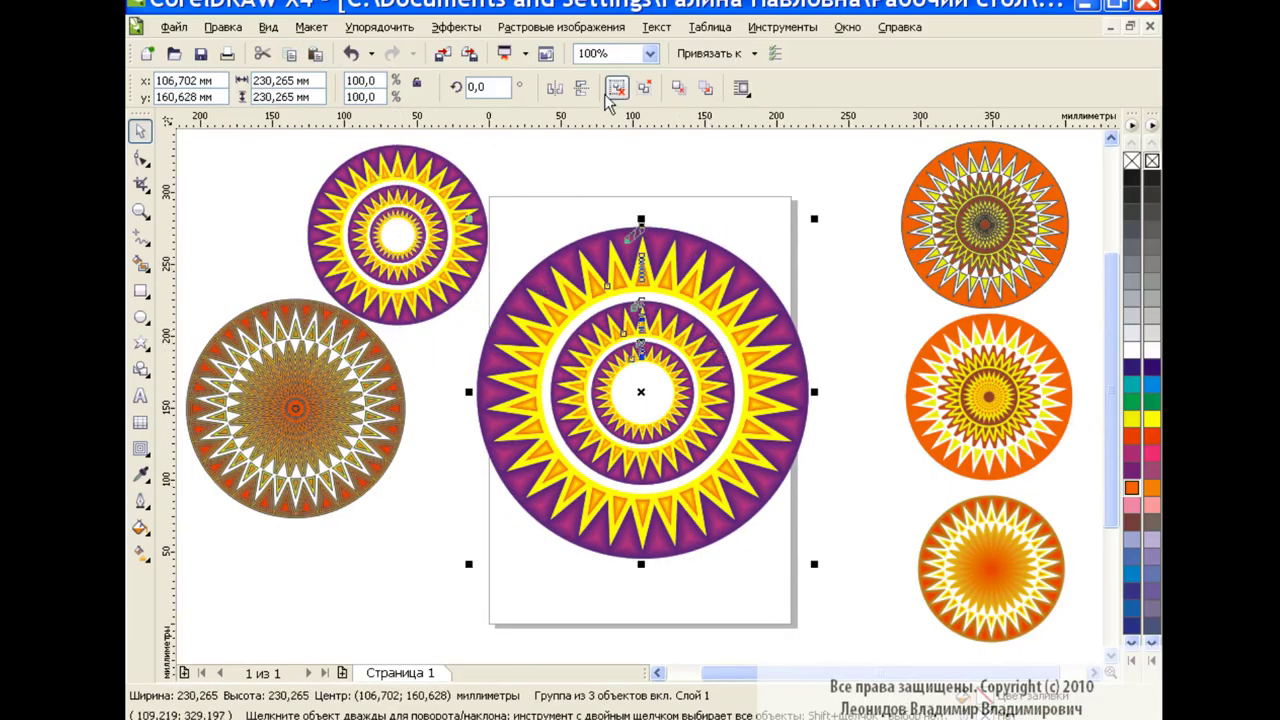
left_click(616, 88)
left_click(737, 329)
key("Delete")
left_click(693, 356)
key("Delete")
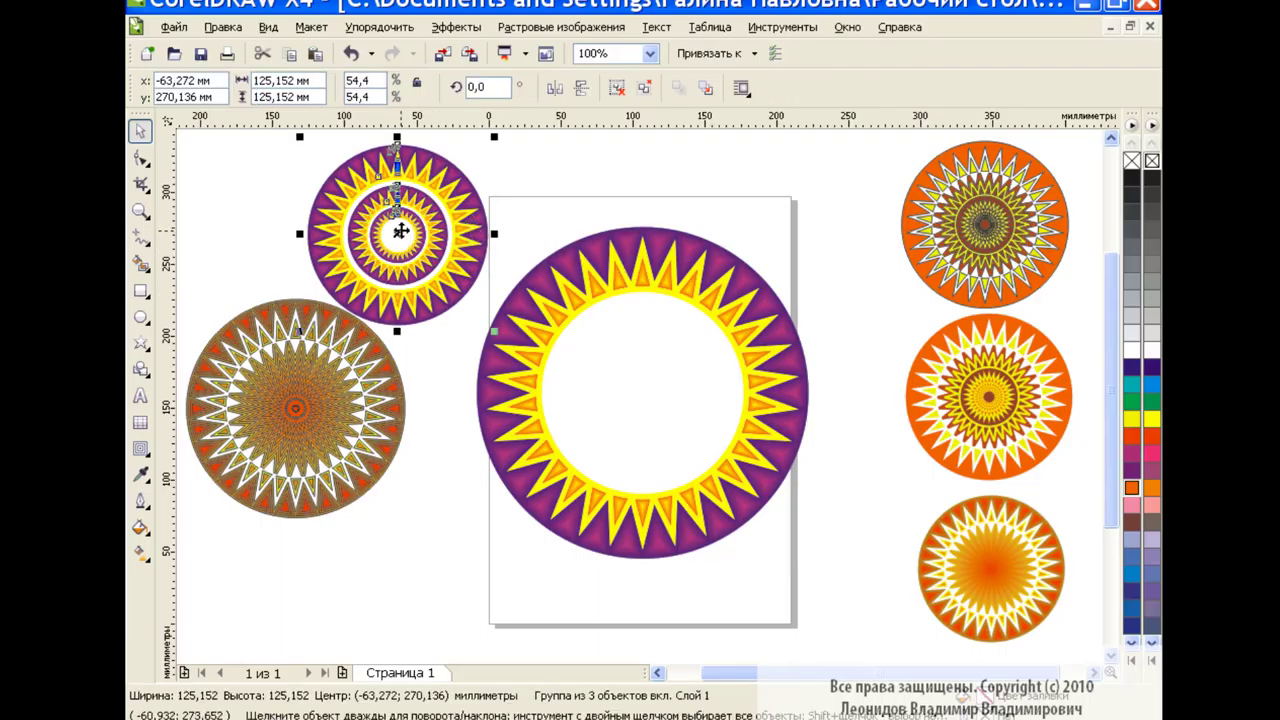
Move the orange rosettes to the right and lower right, gradient one to upper right, brown one lower
left_click_drag(414, 229, 445, 231)
left_click(990, 395)
left_click_drag(990, 395, 847, 552)
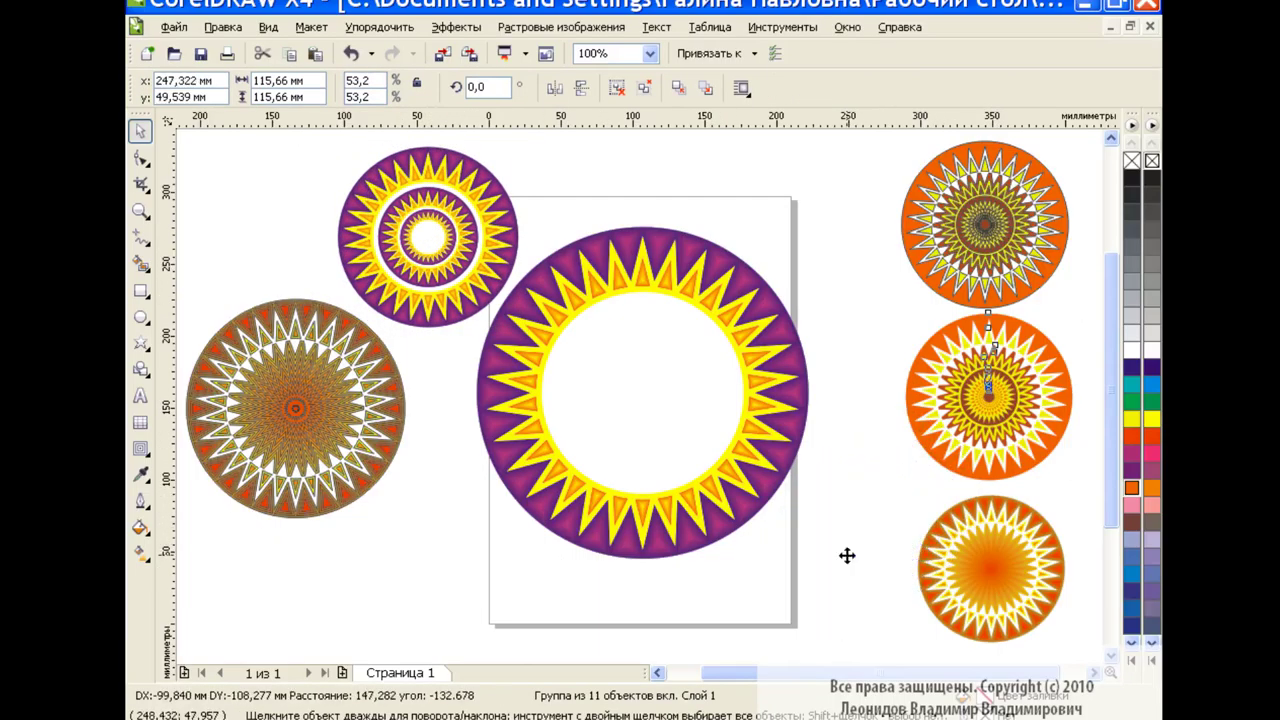
left_click_drag(990, 560, 832, 209)
left_click_drag(984, 218, 971, 372)
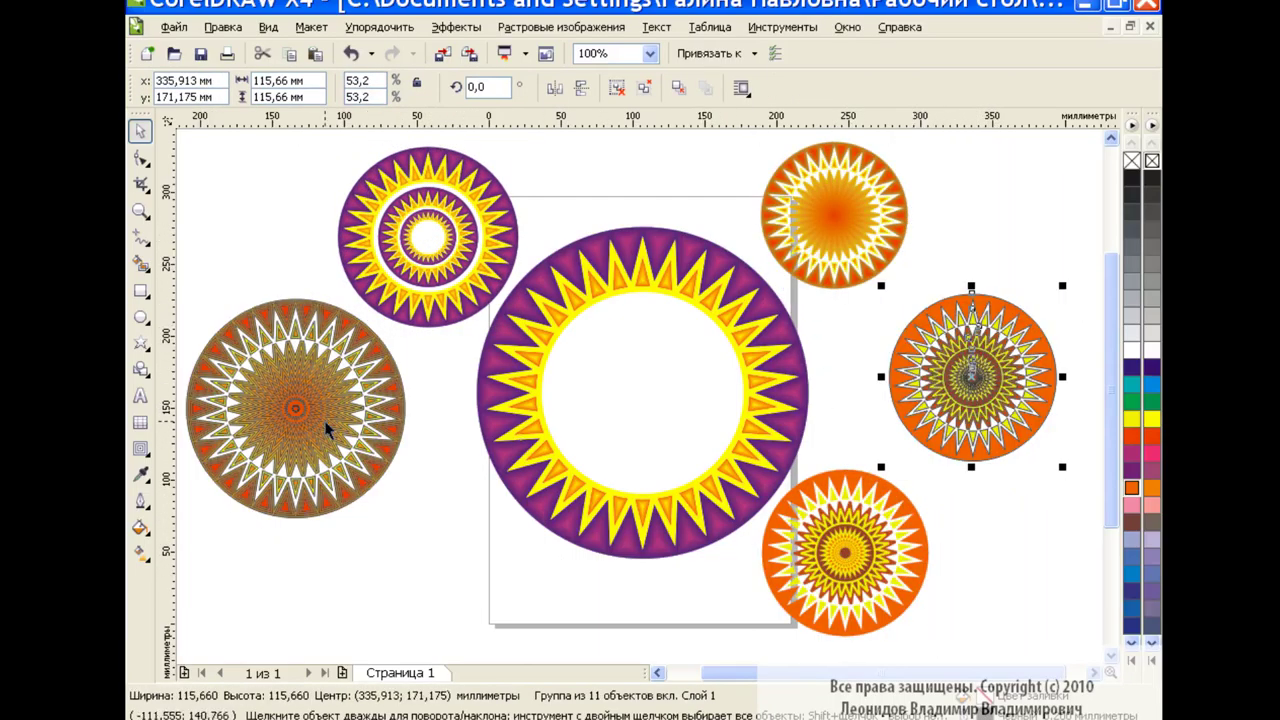
left_click_drag(295, 408, 390, 528)
left_click(730, 290)
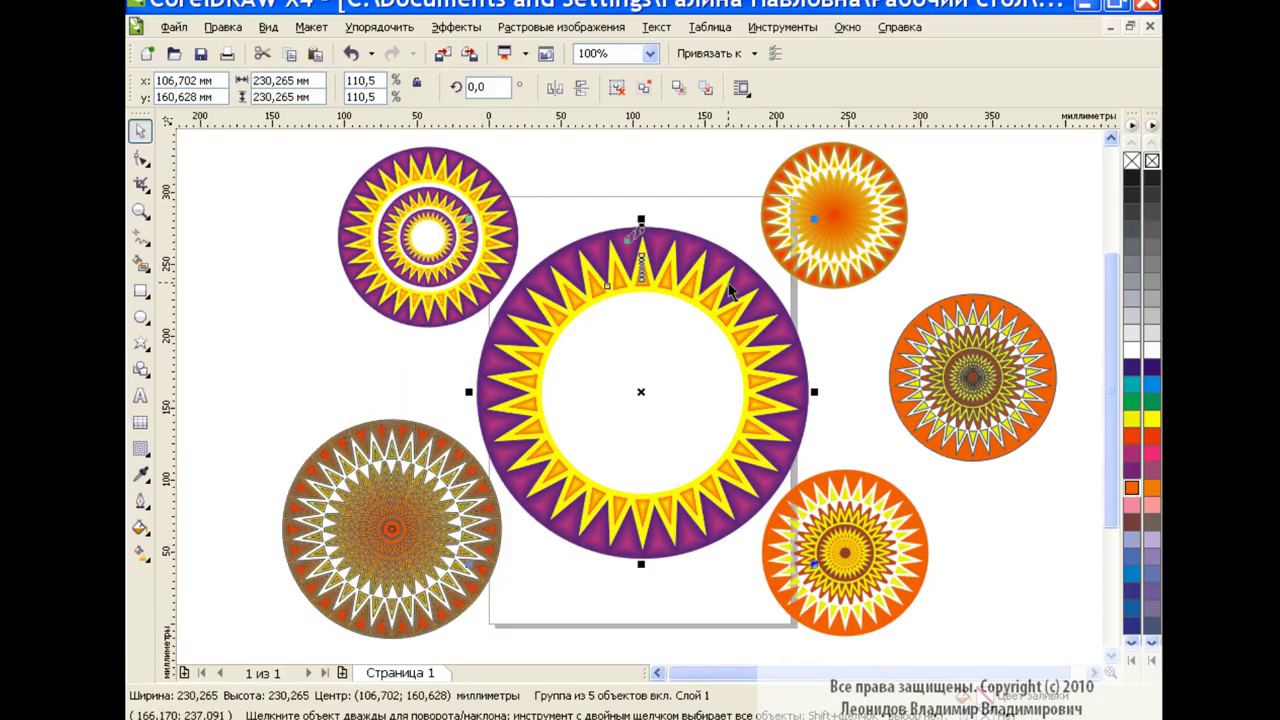
left_click(712, 200)
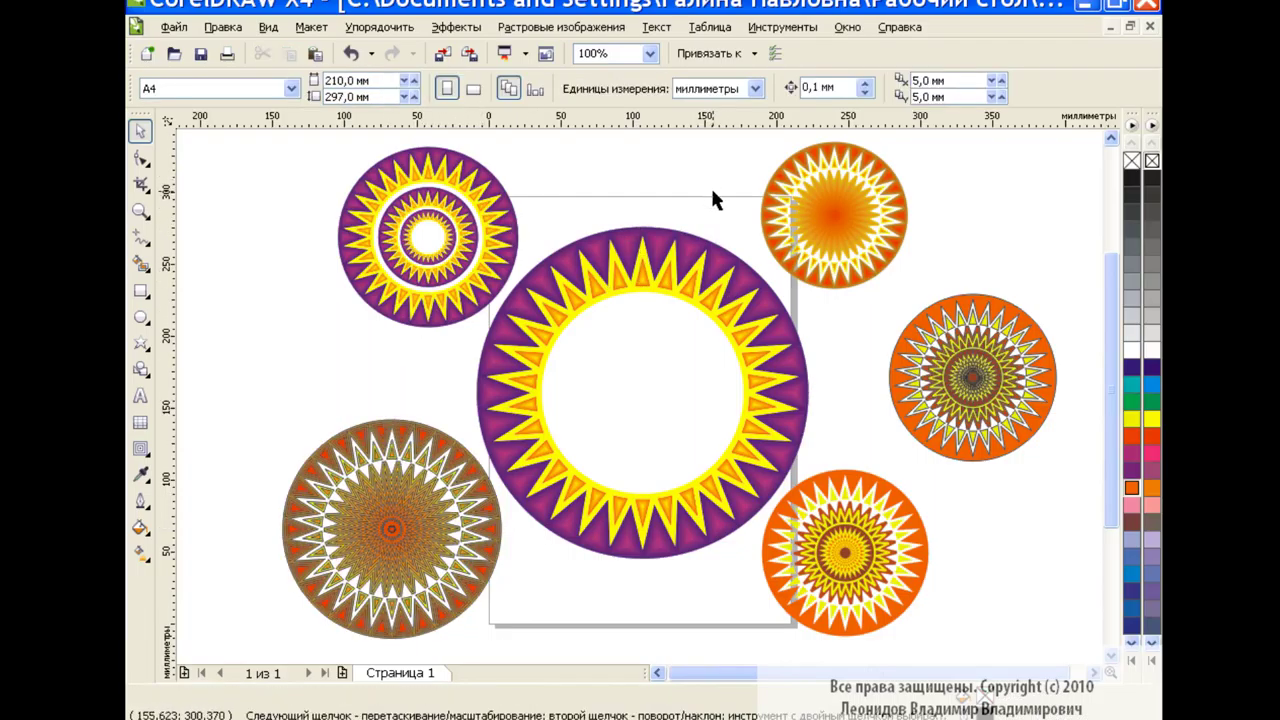